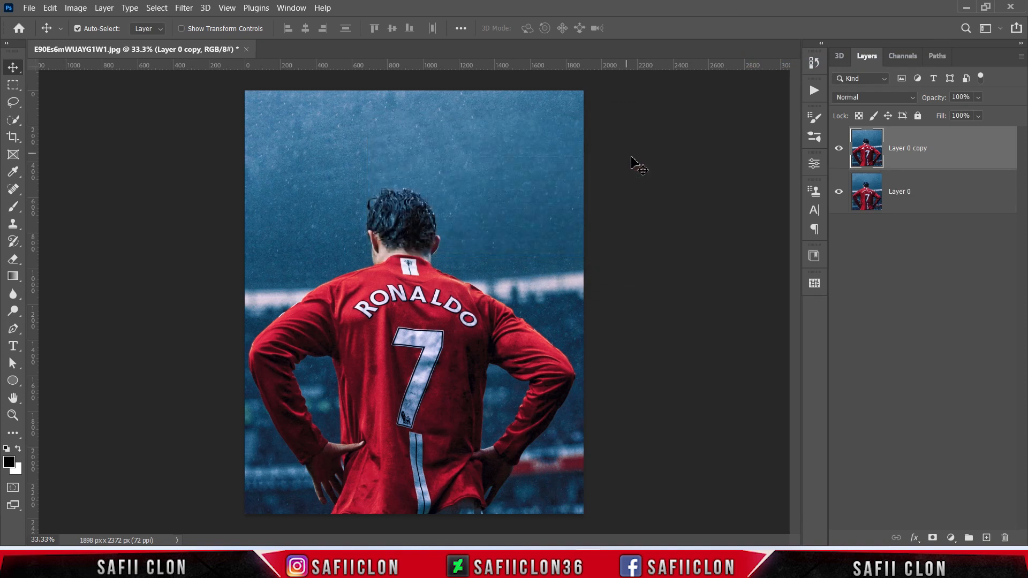
Step: Rename the upper copied layer as MODEL and the lower layer as ORIGINAL
{"action": "double_click", "coordinate": [904, 149]}
{"action": "type", "text": "MODEL"}
{"action": "key", "text": "Return"}
{"action": "left_click", "coordinate": [893, 197]}
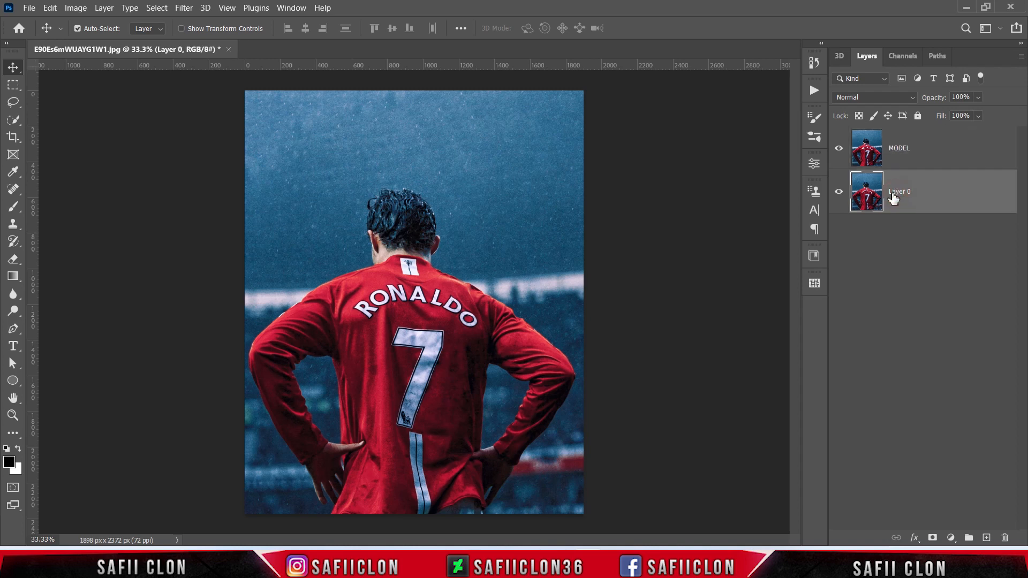
{"action": "double_click", "coordinate": [895, 194]}
{"action": "type", "text": "ORIGINAL"}
{"action": "key", "text": "Return"}
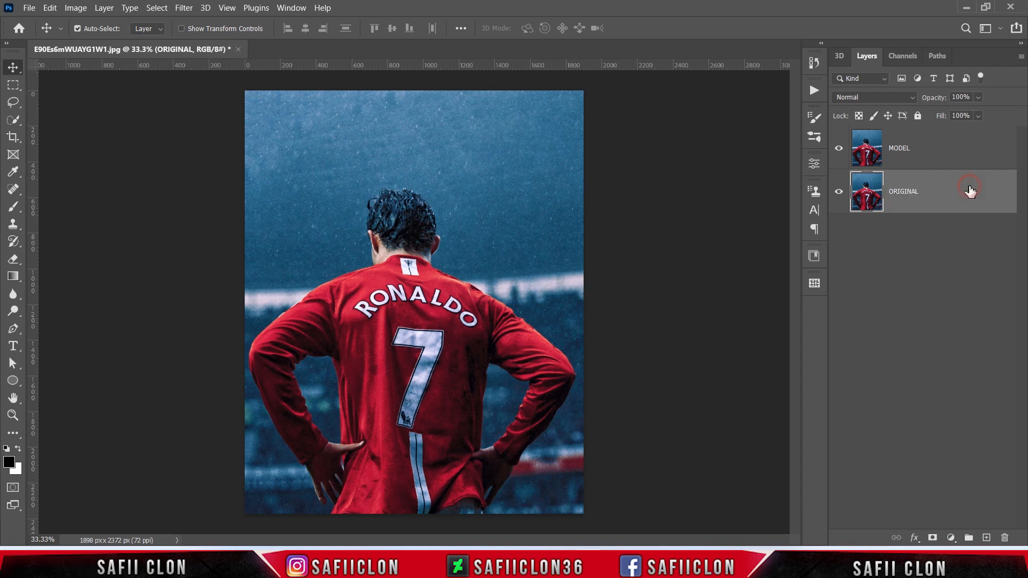
Step: On the MODEL layer, select the player with Select Subject, turn the selection into a layer mask, and check the cutout
{"action": "left_click", "coordinate": [950, 161]}
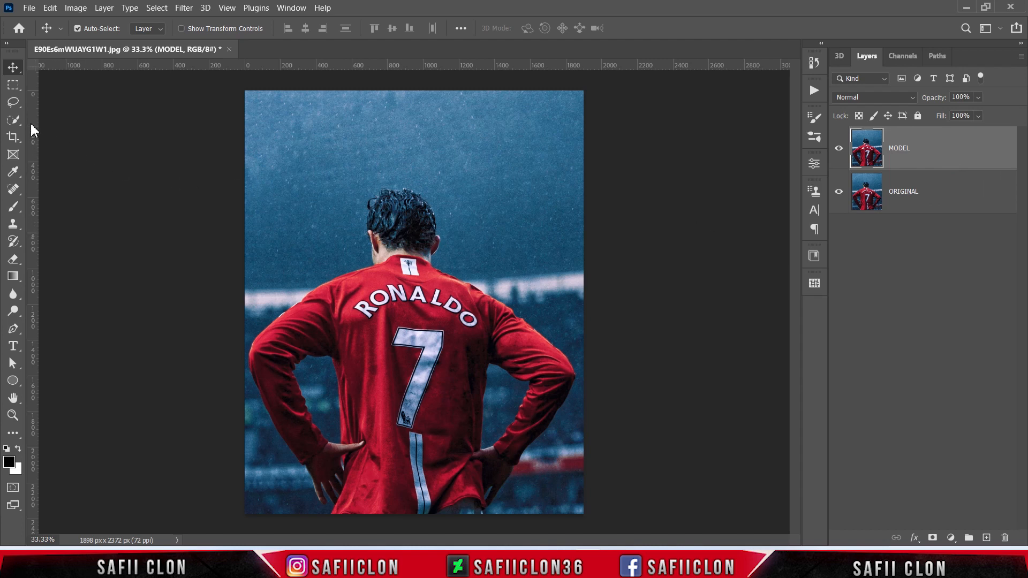
{"action": "left_click_drag", "start_coordinate": [14, 120], "coordinate": [65, 127]}
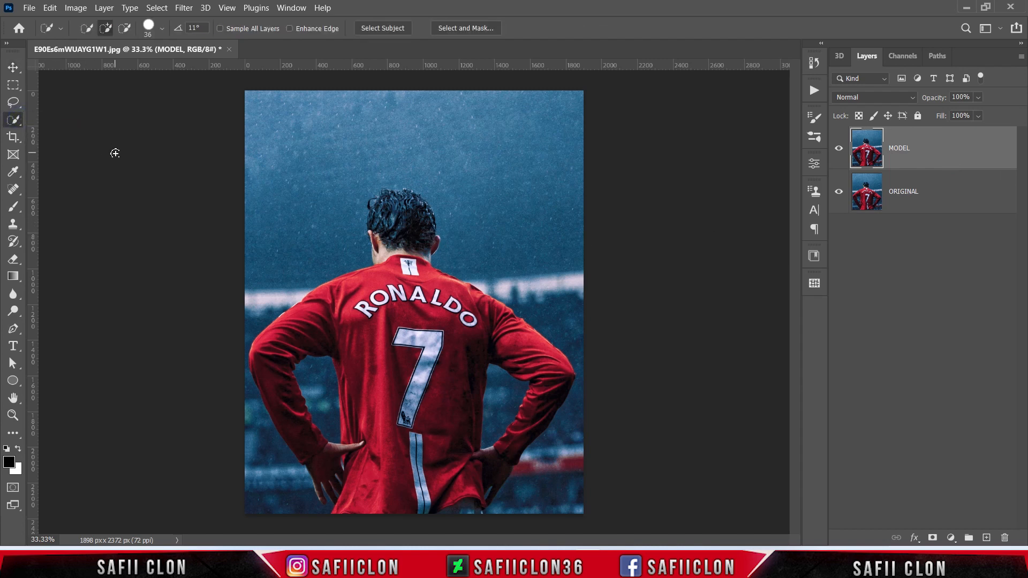
{"action": "left_click", "coordinate": [161, 30]}
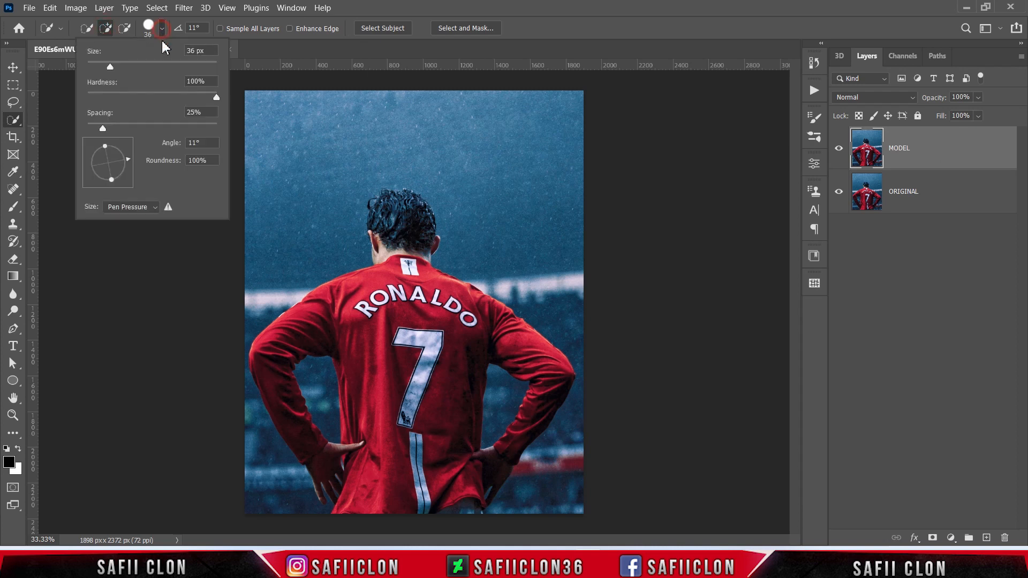
{"action": "left_click_drag", "start_coordinate": [109, 67], "coordinate": [110, 67]}
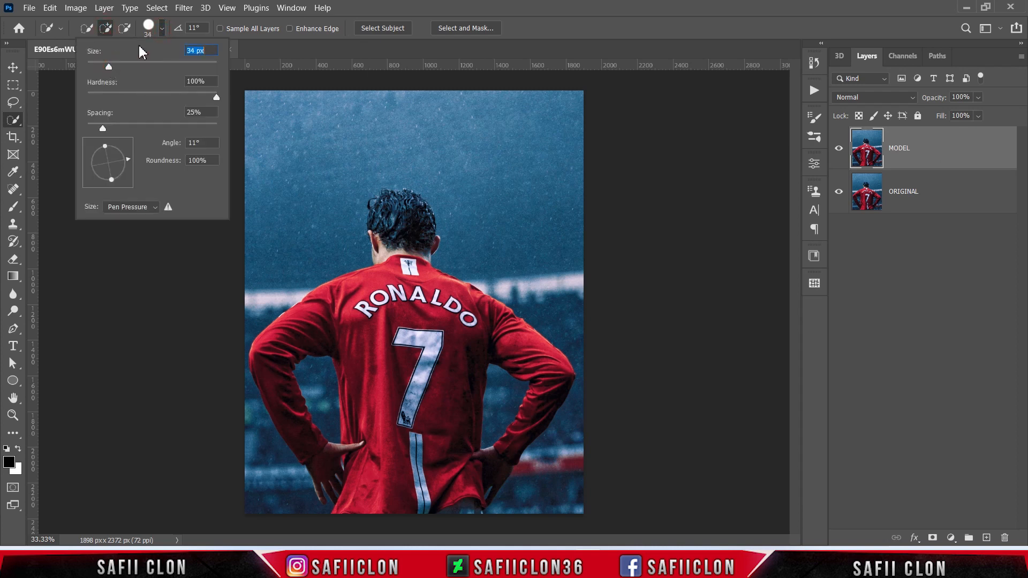
{"action": "left_click", "coordinate": [162, 30]}
{"action": "left_click", "coordinate": [384, 28]}
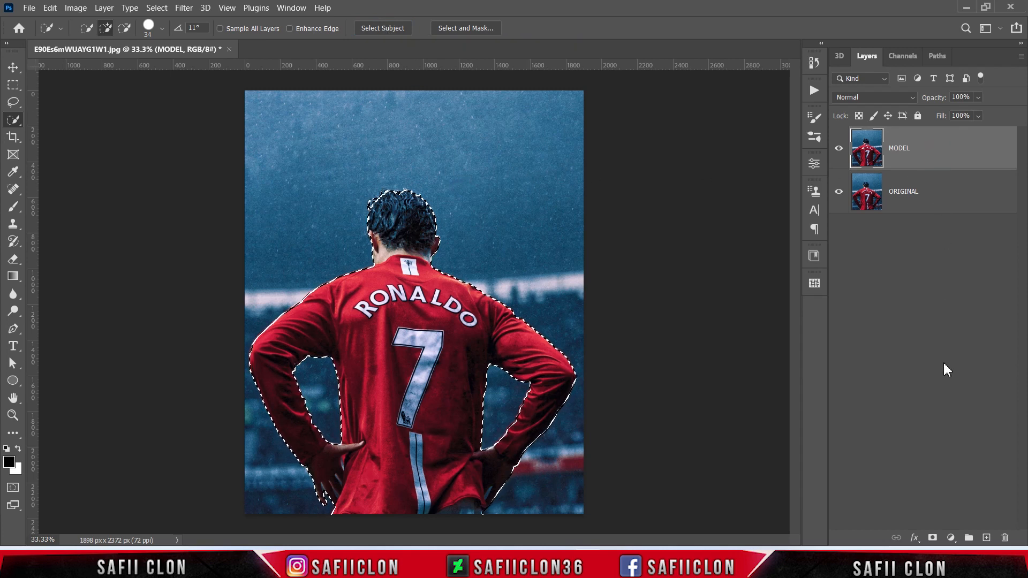
{"action": "left_click", "coordinate": [932, 537]}
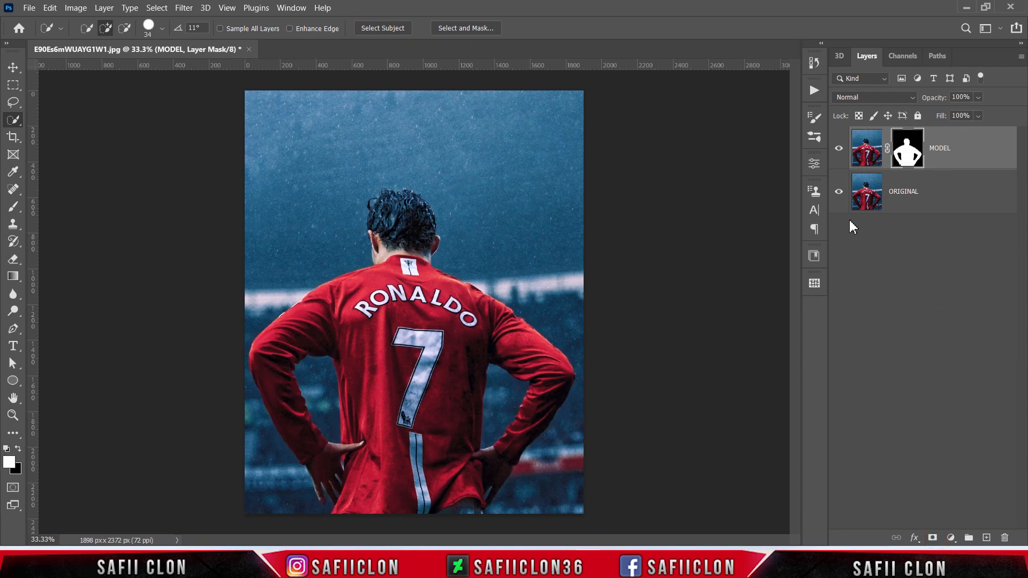
{"action": "left_click", "coordinate": [839, 192]}
{"action": "left_click", "coordinate": [838, 192]}
{"action": "left_click", "coordinate": [838, 193]}
{"action": "left_click", "coordinate": [839, 193]}
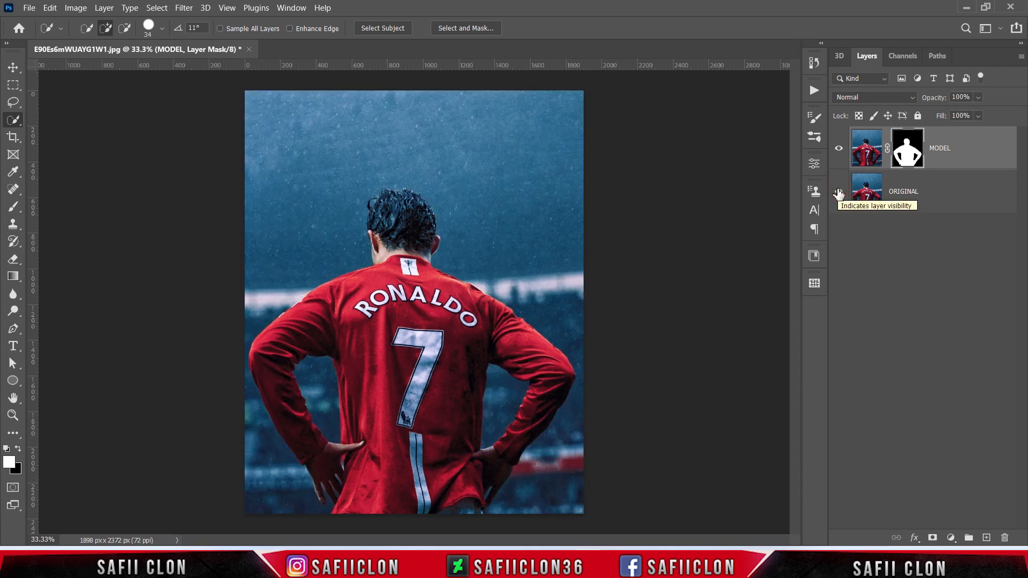
Step: Add a Curves adjustment layer directly above the ORIGINAL layer and place a point at the middle of the RGB curve
{"action": "left_click", "coordinate": [957, 195]}
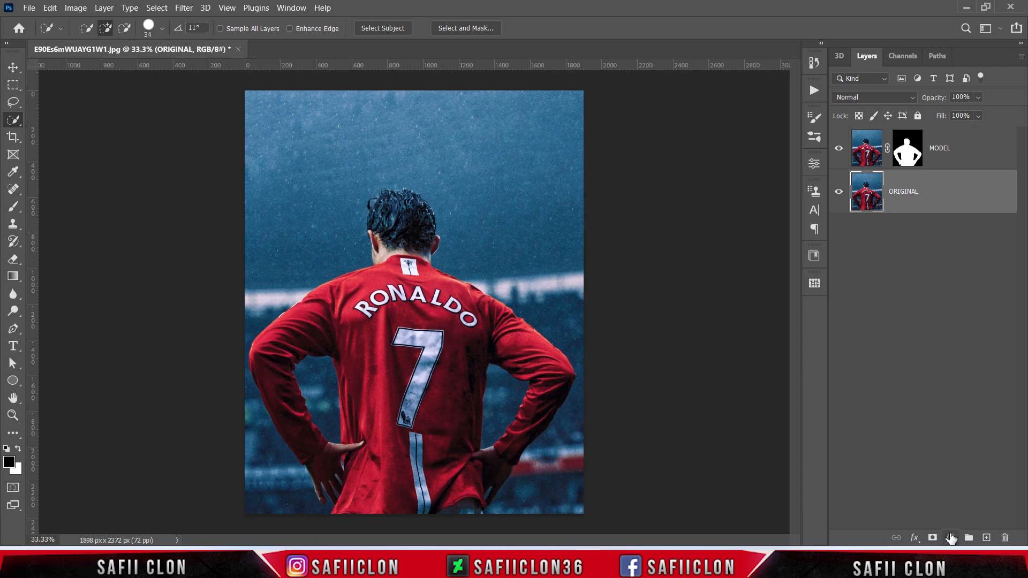
{"action": "left_click", "coordinate": [951, 538]}
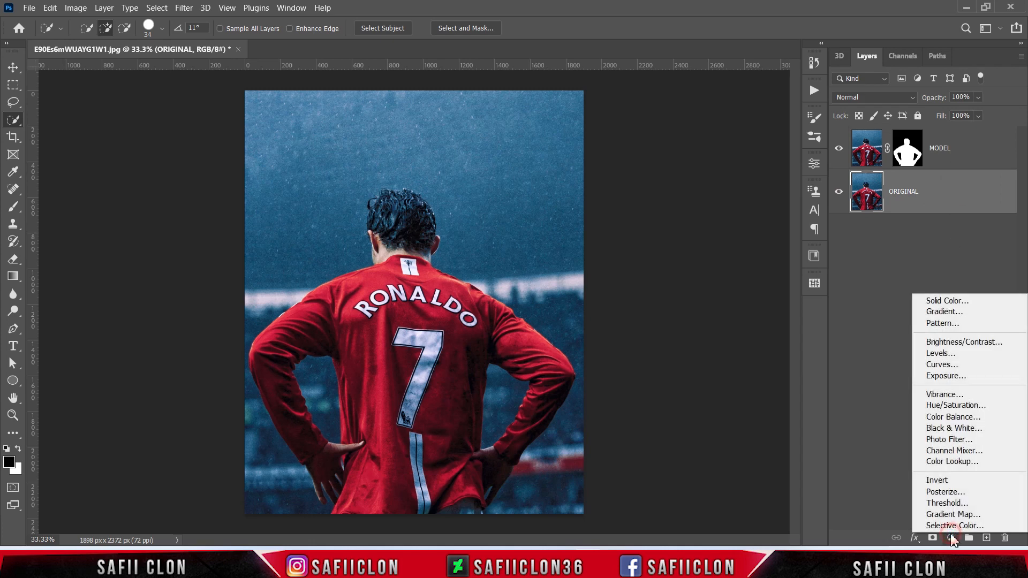
{"action": "left_click", "coordinate": [942, 365]}
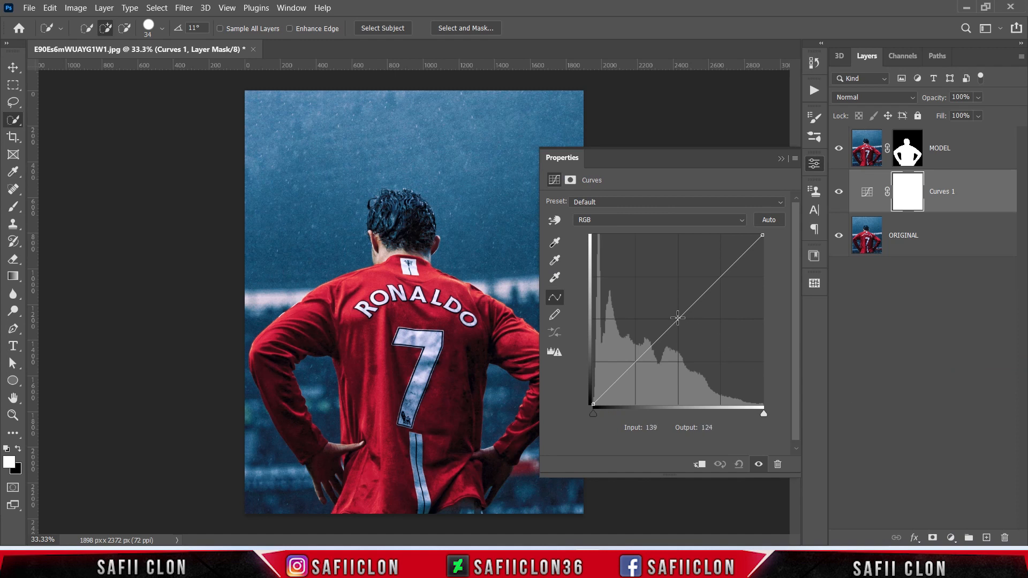
{"action": "left_click", "coordinate": [679, 320]}
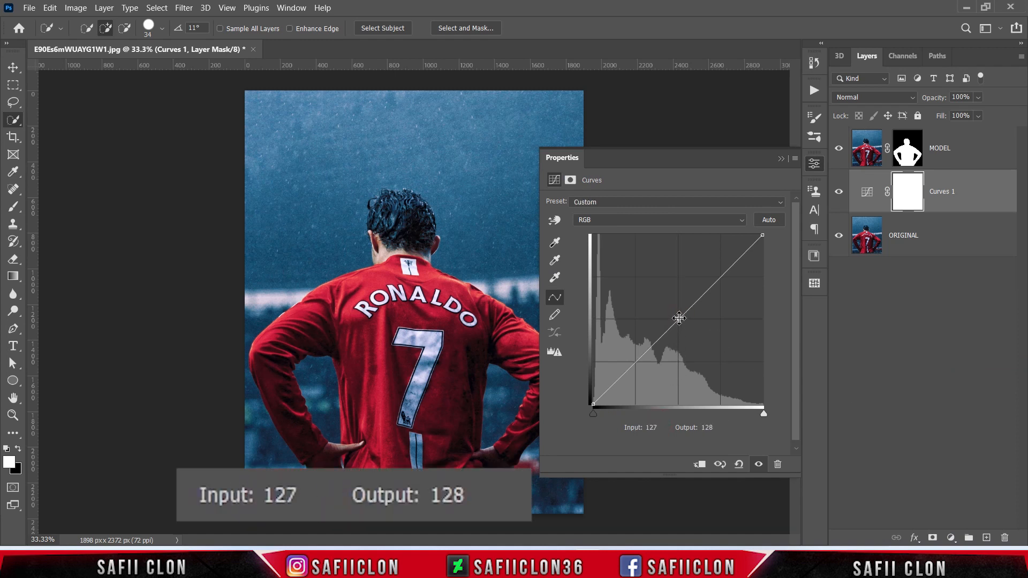
{"action": "left_click", "coordinate": [679, 319]}
Step: Set the curve point to input 139 and output 113, then compare the background with and without the adjustment
{"action": "left_click", "coordinate": [665, 428]}
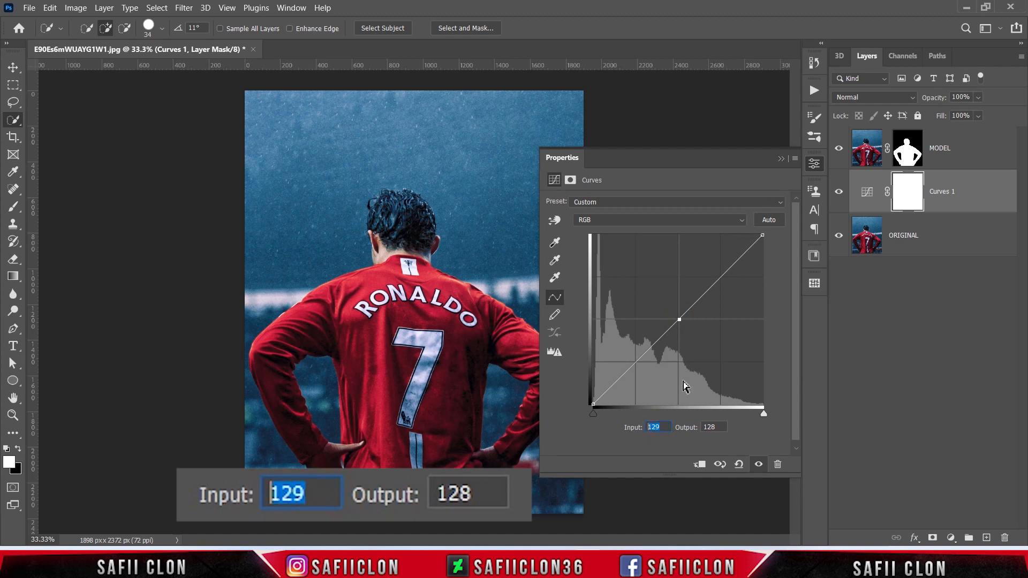
{"action": "type", "text": "139"}
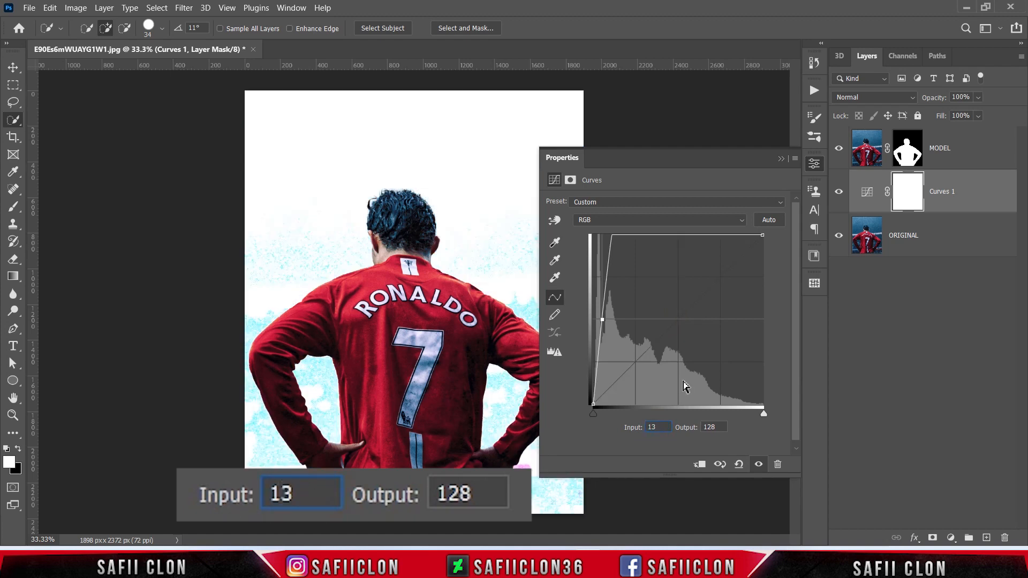
{"action": "left_click", "coordinate": [720, 427]}
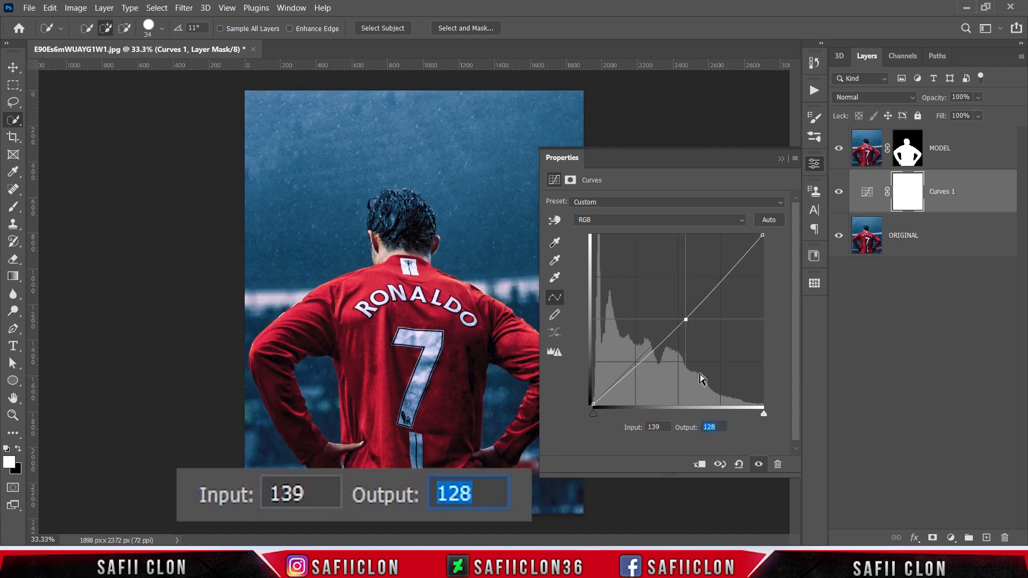
{"action": "type", "text": "113"}
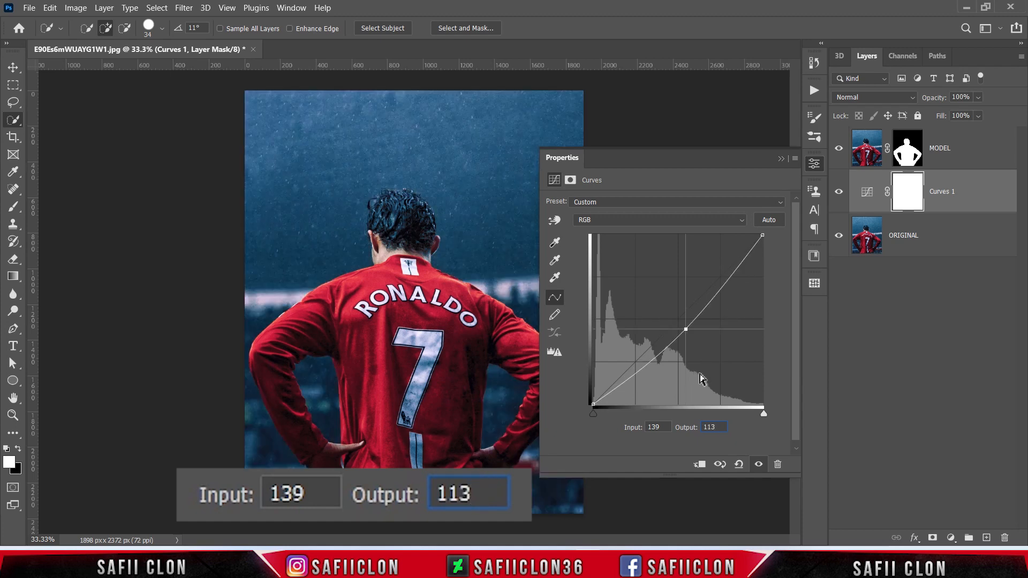
{"action": "left_click", "coordinate": [781, 160]}
{"action": "left_click", "coordinate": [839, 193]}
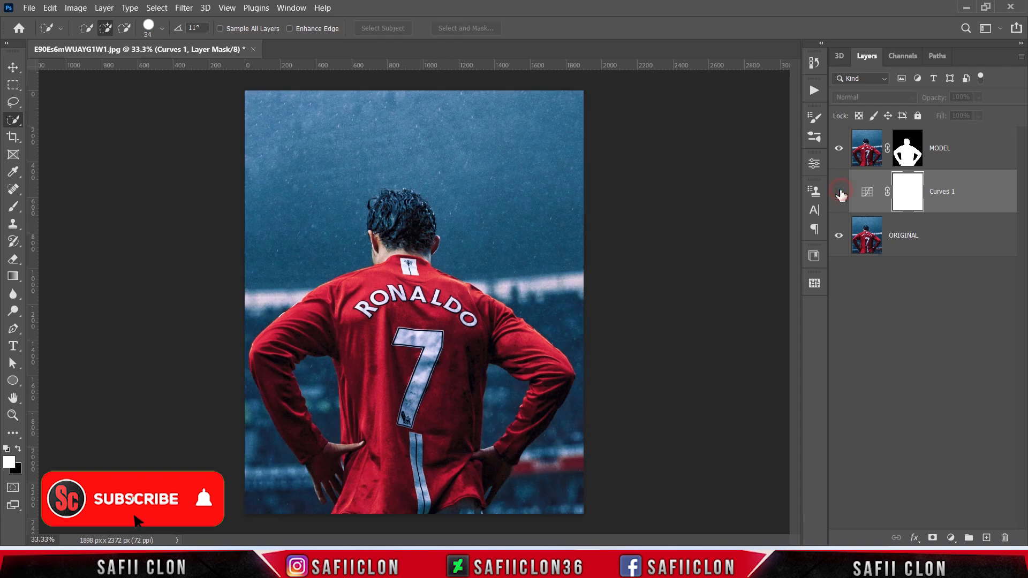
{"action": "left_click", "coordinate": [839, 192]}
{"action": "left_click", "coordinate": [840, 193]}
{"action": "left_click", "coordinate": [839, 193]}
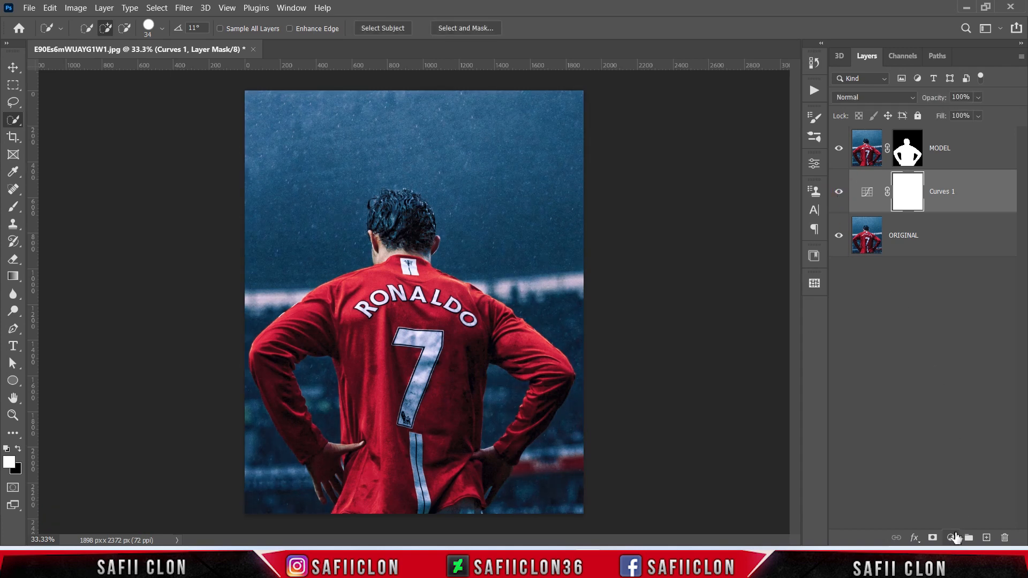
Step: Add a Black & White adjustment layer with default values above Curves 1 and compare the background with and without it
{"action": "left_click", "coordinate": [952, 537]}
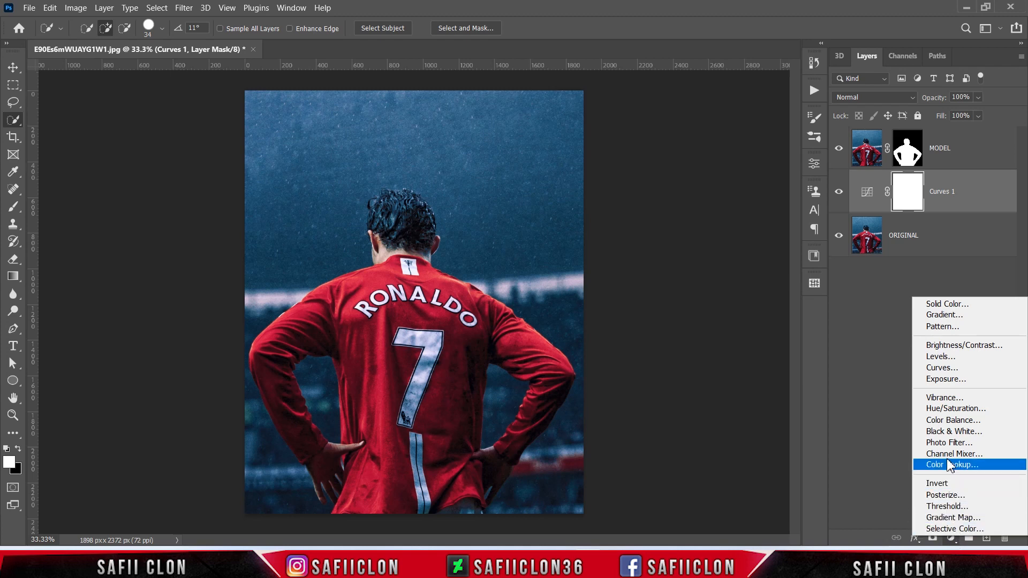
{"action": "left_click", "coordinate": [948, 436]}
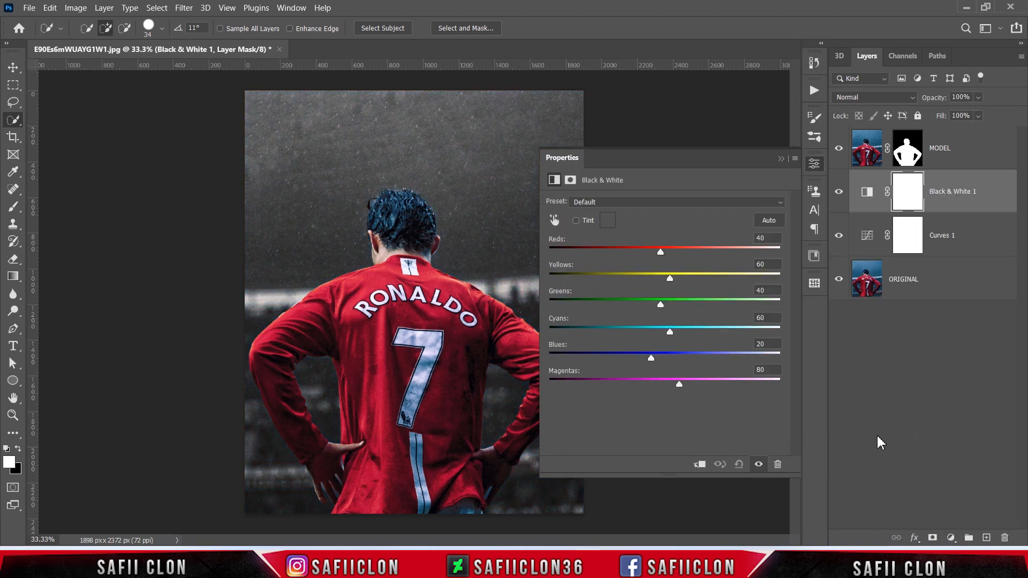
{"action": "left_click", "coordinate": [781, 159]}
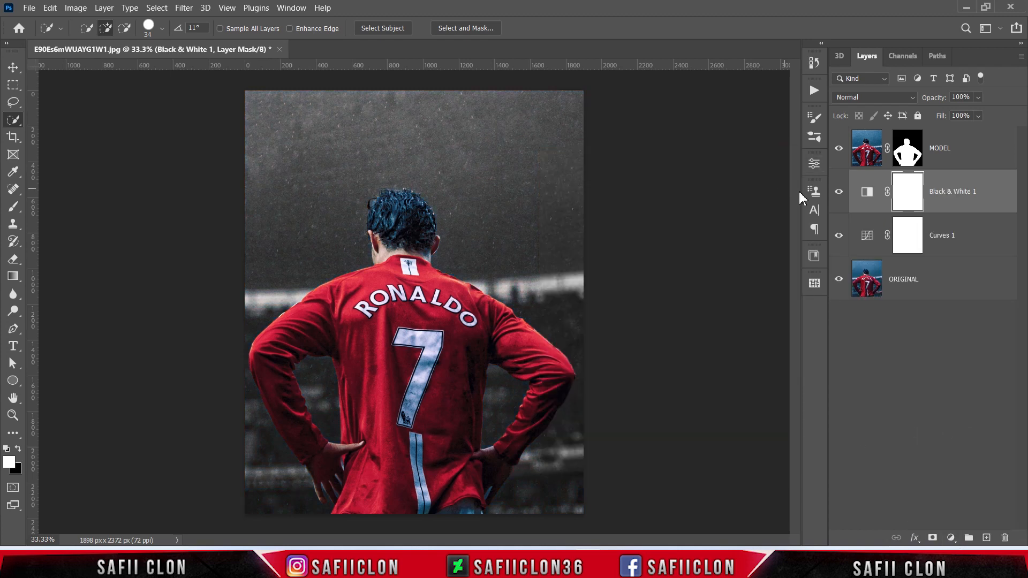
{"action": "left_click", "coordinate": [841, 194]}
{"action": "left_click", "coordinate": [840, 194]}
{"action": "left_click", "coordinate": [840, 194]}
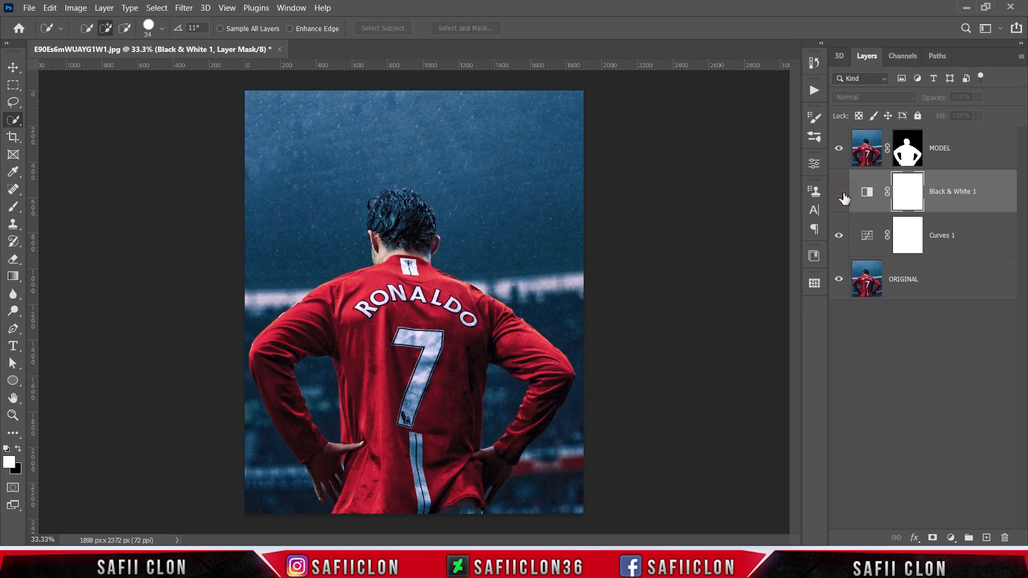
{"action": "left_click", "coordinate": [841, 194]}
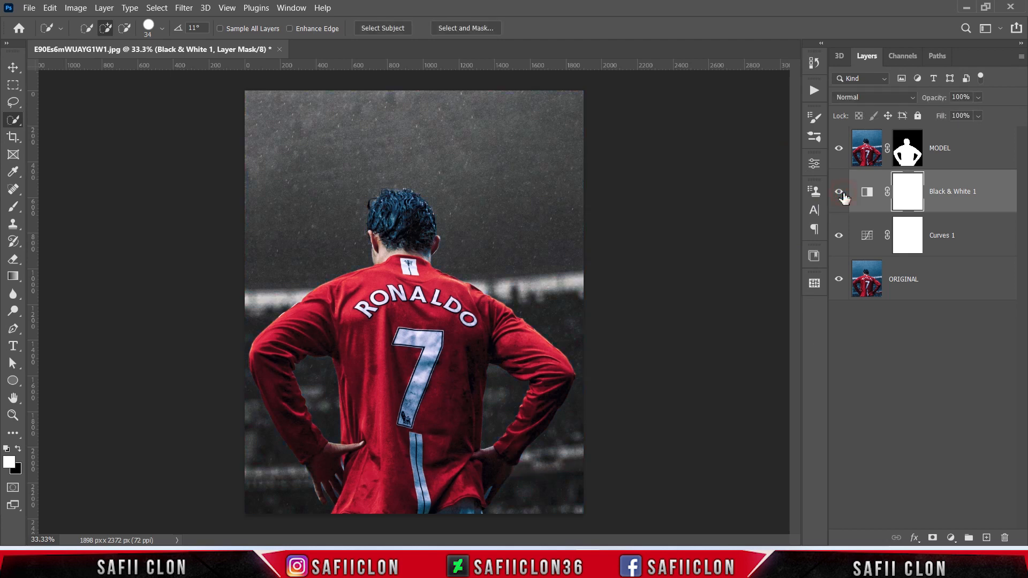
Step: Add a Hue/Saturation adjustment layer above the MODEL layer and clip it to that layer
{"action": "left_click", "coordinate": [979, 153]}
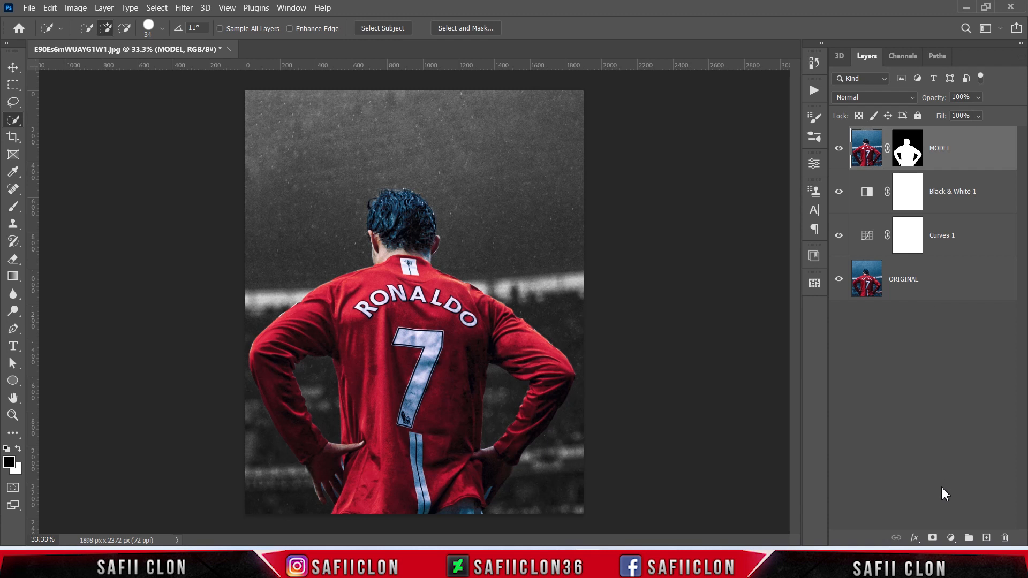
{"action": "left_click", "coordinate": [951, 537]}
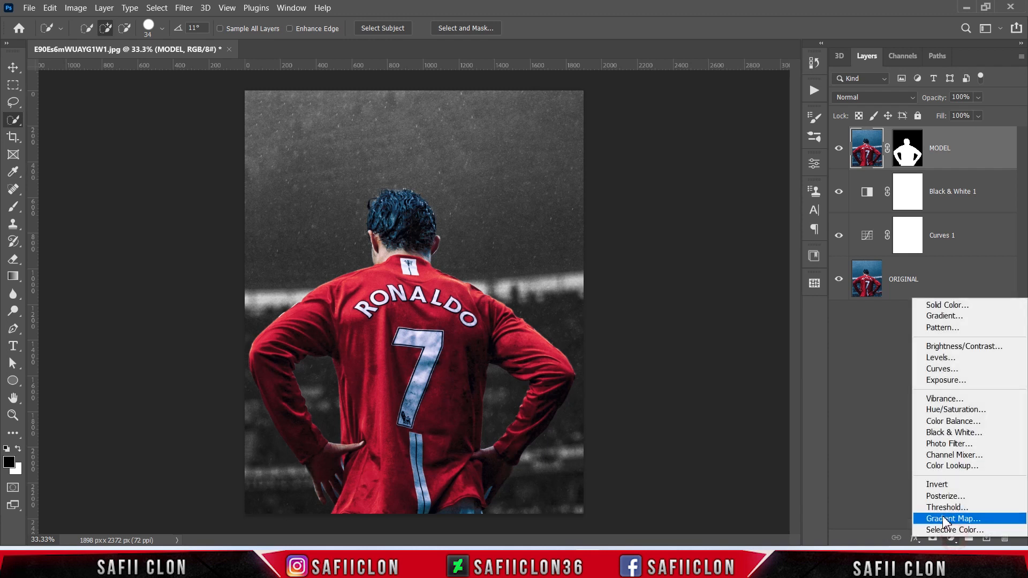
{"action": "left_click", "coordinate": [945, 410]}
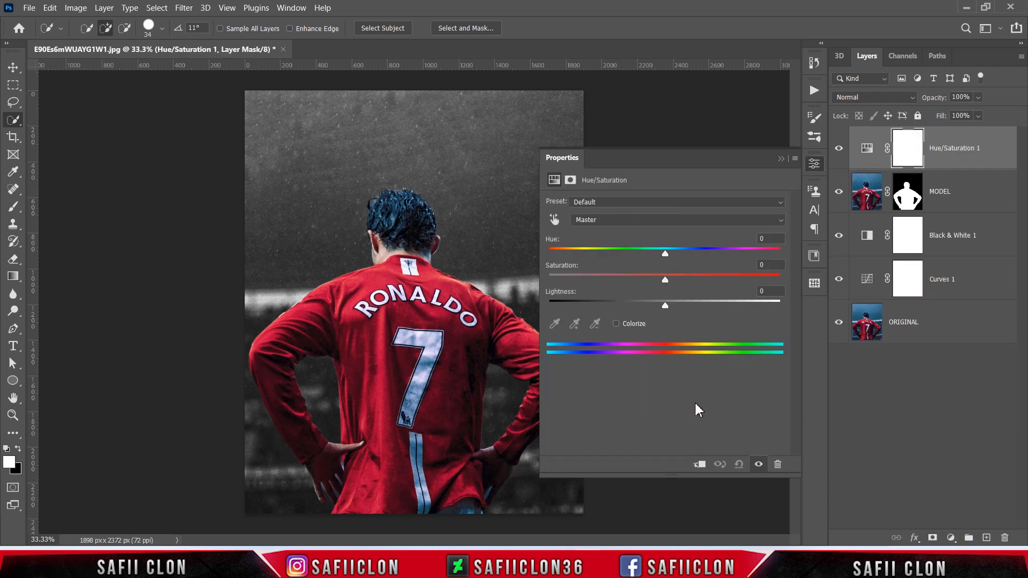
{"action": "left_click", "coordinate": [701, 465]}
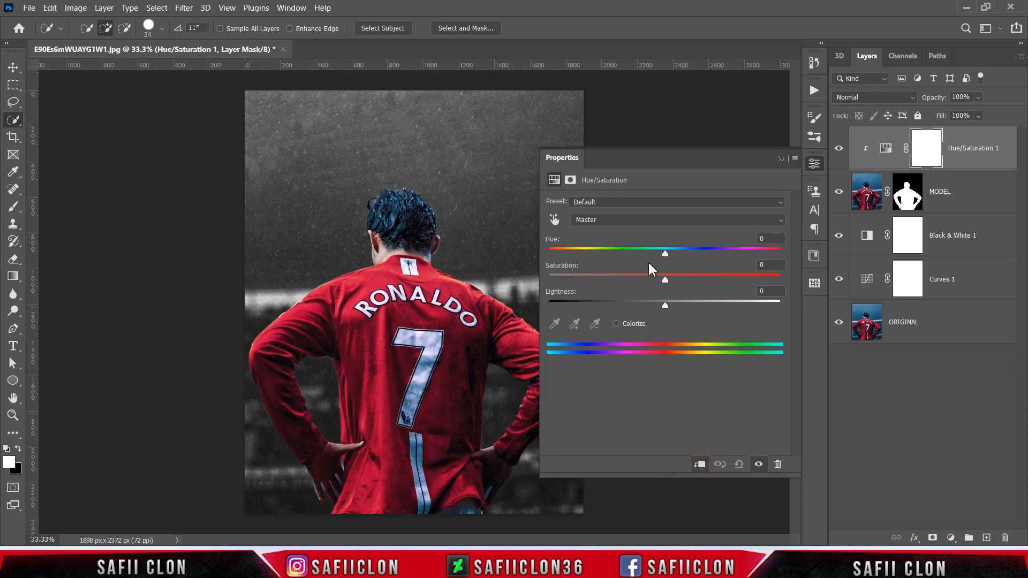
Step: Set the Saturation of both Cyans and Blues to -100 in the clipped Hue/Saturation adjustment and compare the result
{"action": "left_click", "coordinate": [654, 226]}
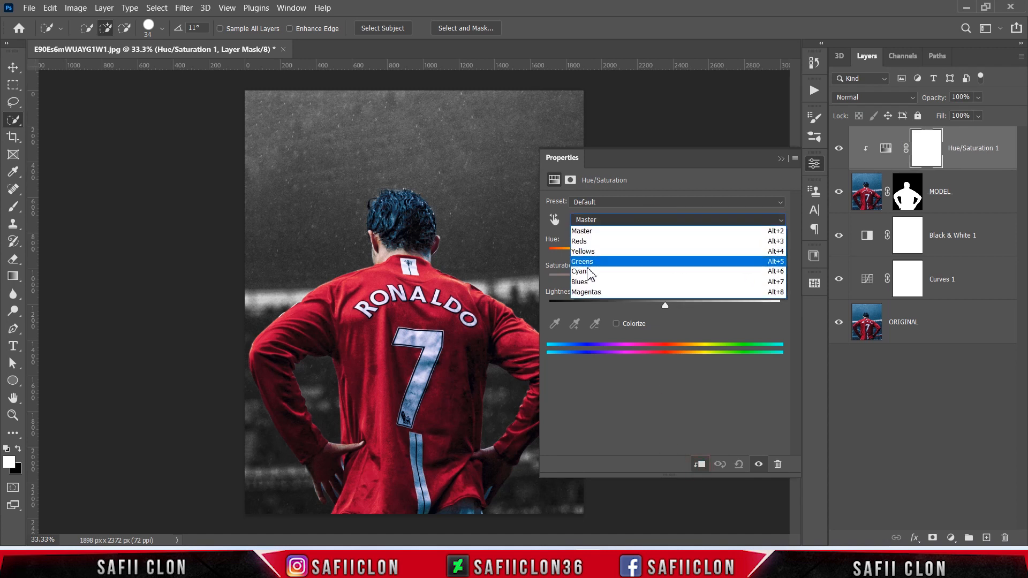
{"action": "left_click", "coordinate": [615, 278]}
{"action": "left_click_drag", "start_coordinate": [666, 278], "coordinate": [535, 280]}
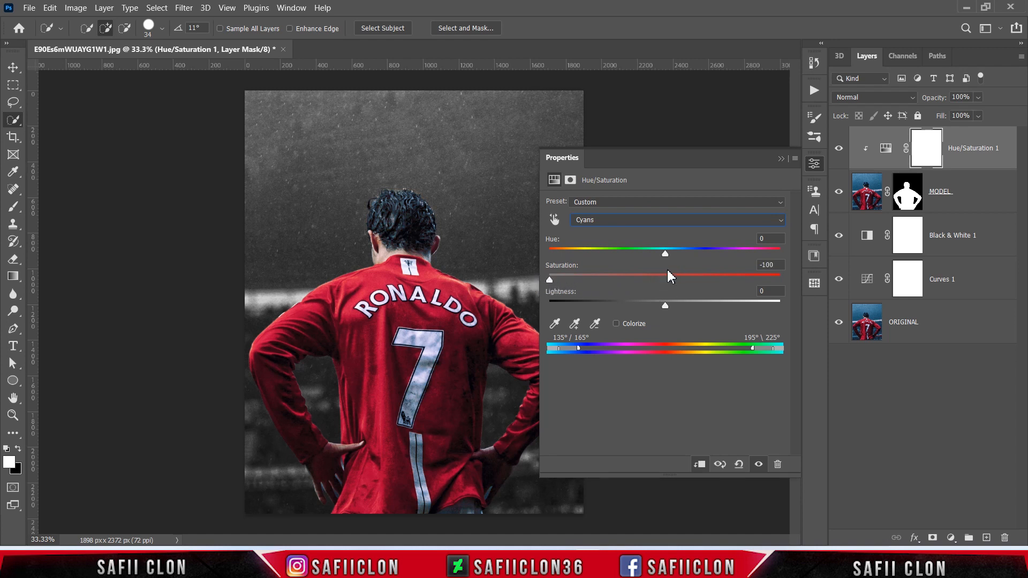
{"action": "left_click", "coordinate": [649, 225]}
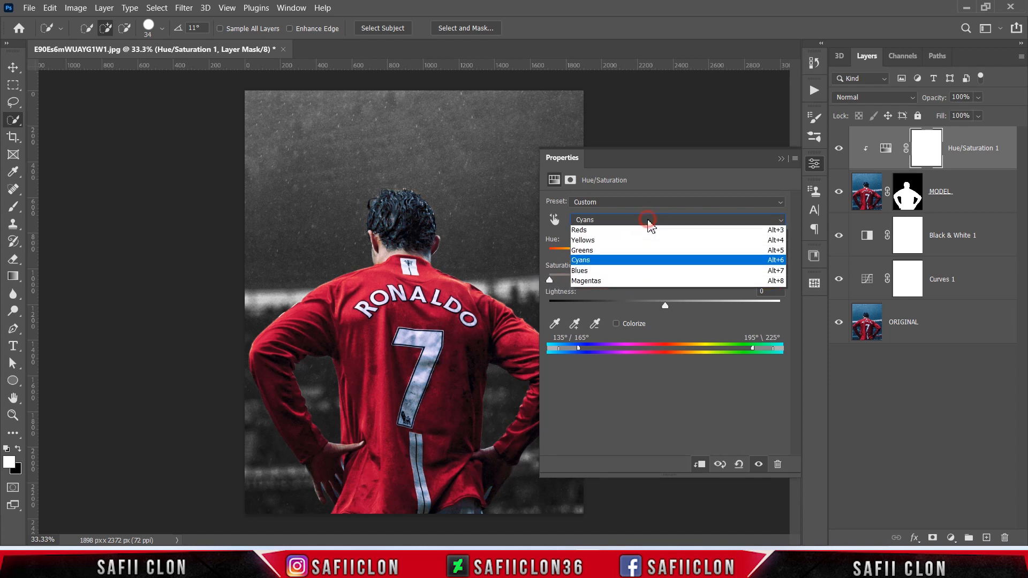
{"action": "left_click", "coordinate": [587, 286]}
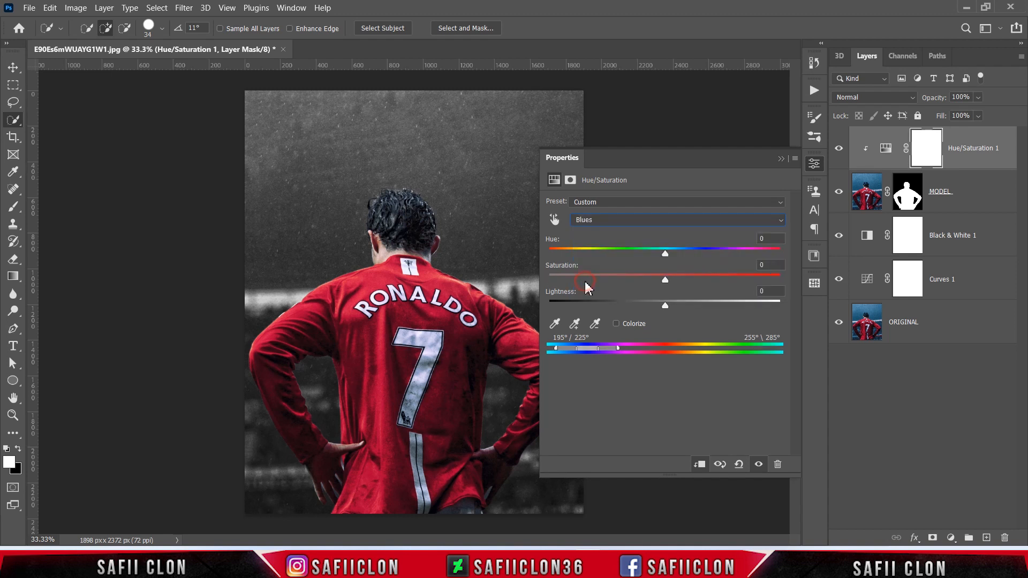
{"action": "left_click_drag", "start_coordinate": [666, 279], "coordinate": [545, 284]}
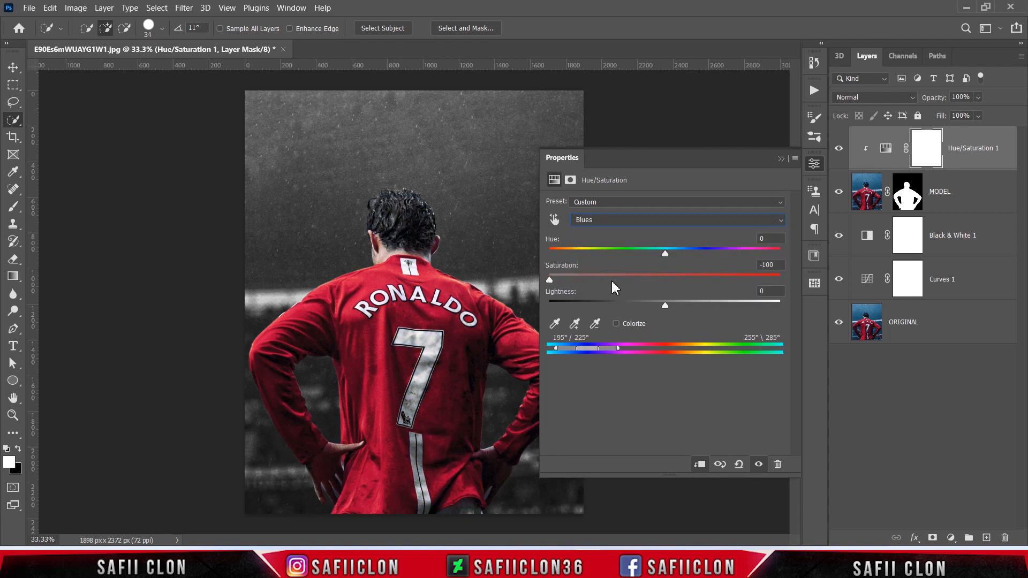
{"action": "left_click", "coordinate": [781, 159]}
{"action": "left_click", "coordinate": [839, 149]}
{"action": "left_click", "coordinate": [838, 148]}
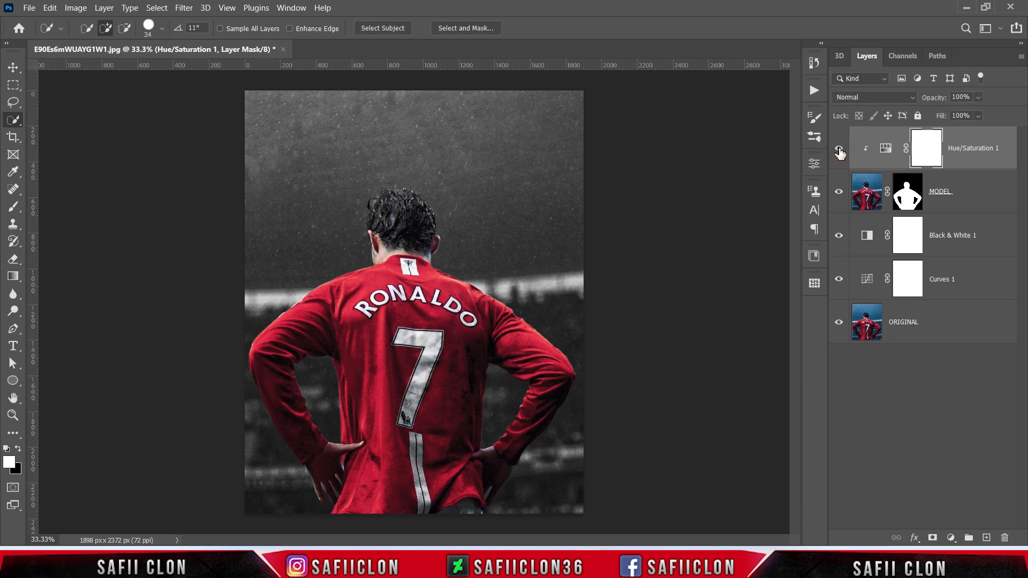
{"action": "left_click", "coordinate": [839, 149]}
{"action": "left_click", "coordinate": [839, 148]}
Step: Add a Selective Color adjustment layer above Hue/Saturation 1 and clip it to the MODEL layer
{"action": "left_click", "coordinate": [951, 537]}
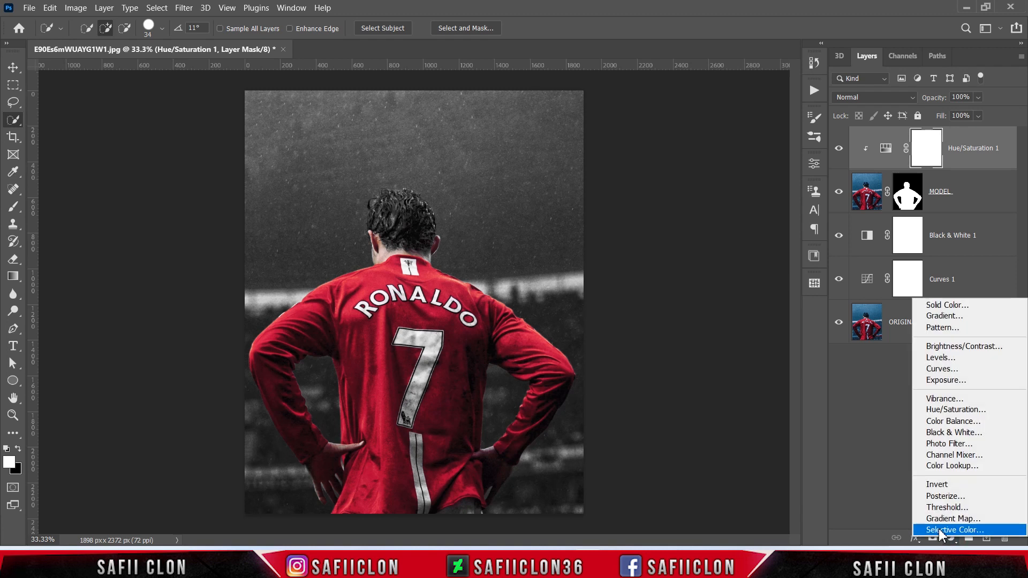
{"action": "left_click", "coordinate": [939, 528]}
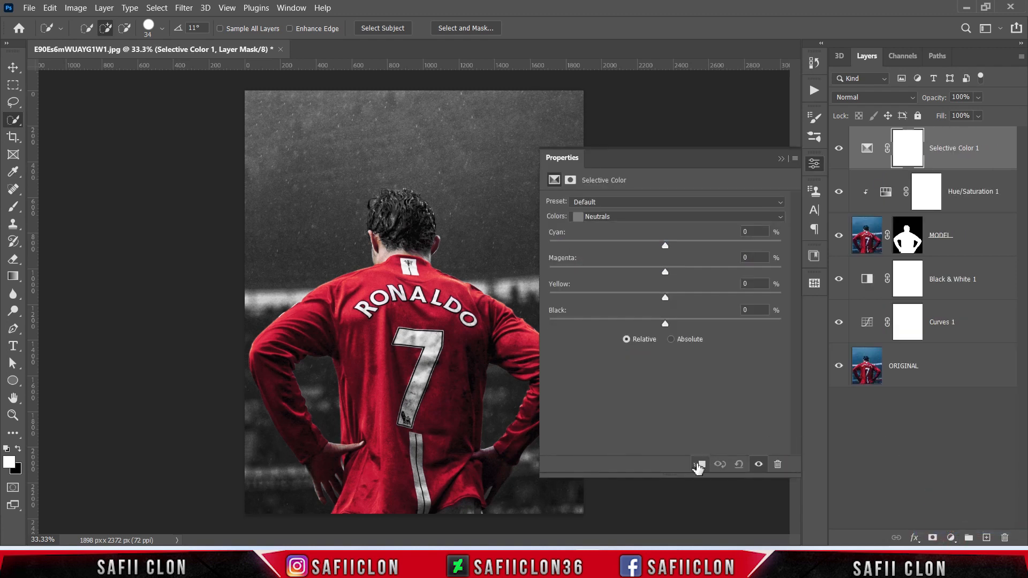
{"action": "left_click", "coordinate": [699, 465]}
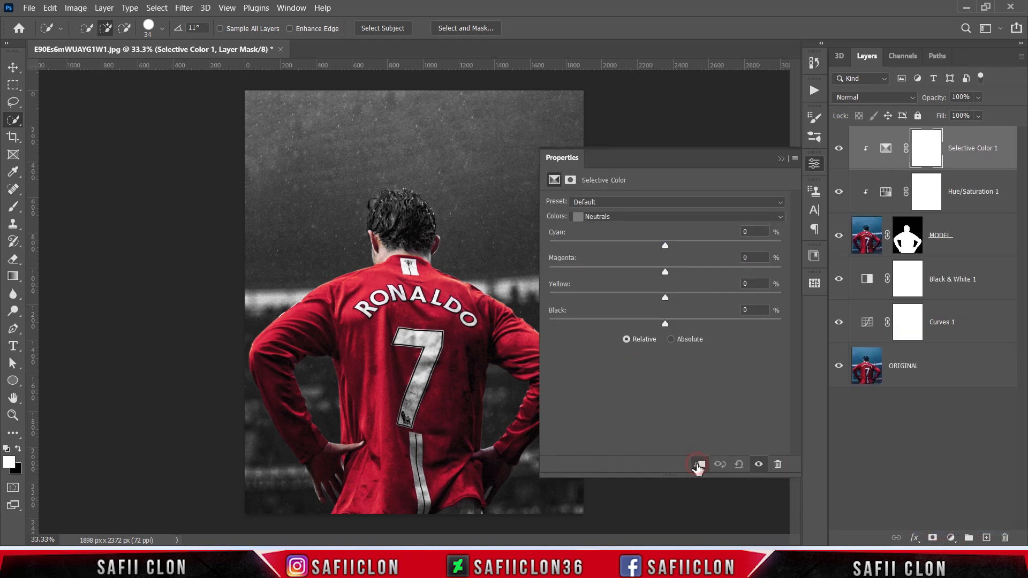
Step: Set the Reds to Cyan +24 and Black +17 in the clipped Selective Color adjustment
{"action": "left_click", "coordinate": [624, 224]}
{"action": "left_click", "coordinate": [615, 227]}
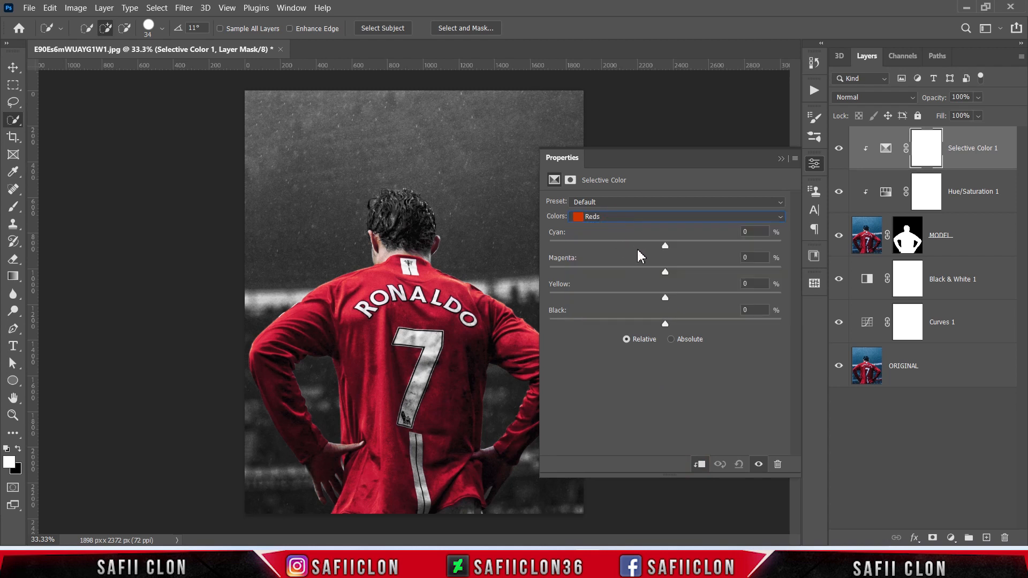
{"action": "left_click_drag", "start_coordinate": [665, 247], "coordinate": [691, 248]}
{"action": "left_click_drag", "start_coordinate": [666, 324], "coordinate": [683, 327]}
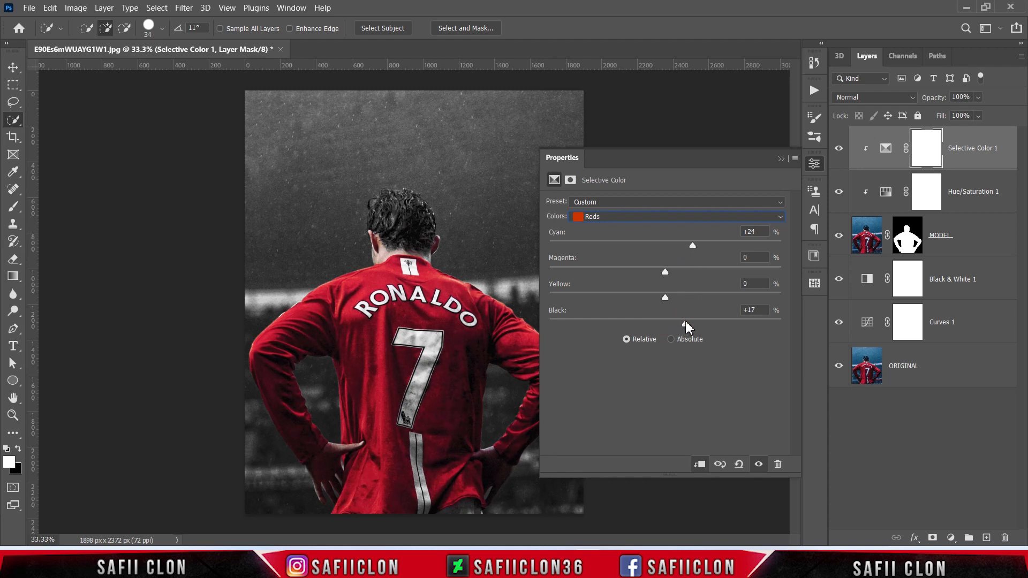
Step: Lower the Black amount of the Whites in the Selective Color adjustment to brighten the shirt's white areas
{"action": "left_click", "coordinate": [654, 217]}
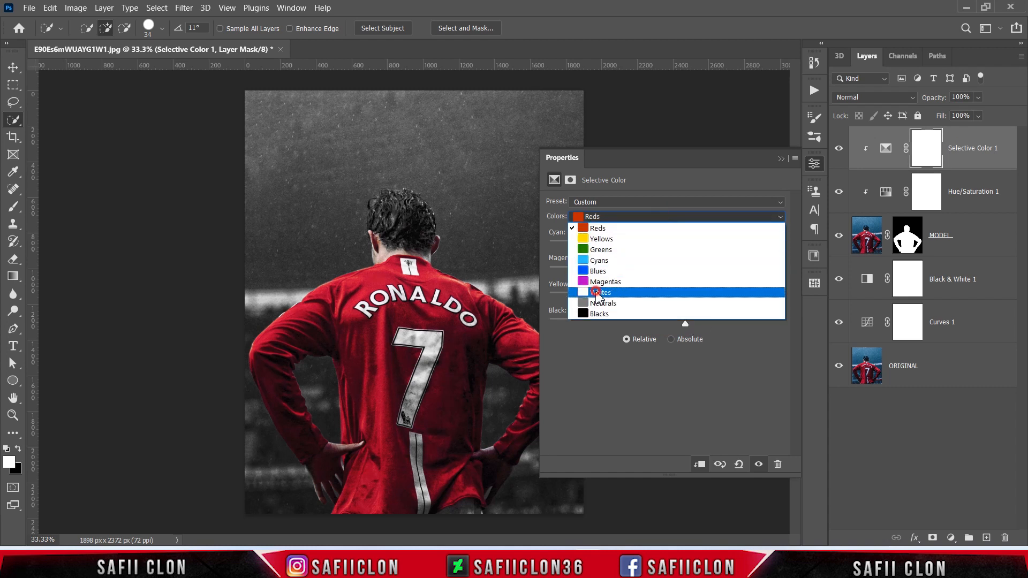
{"action": "left_click", "coordinate": [596, 293]}
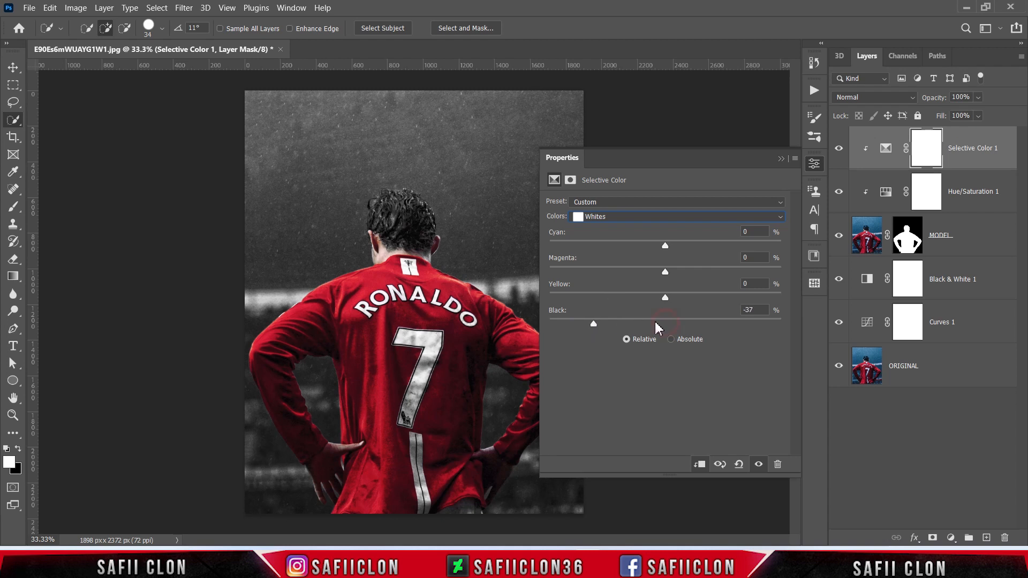
{"action": "mouse_move", "coordinate": [593, 323]}
{"action": "left_mouse_down"}
{"action": "mouse_move", "coordinate": [552, 325]}
{"action": "mouse_move", "coordinate": [598, 328]}
{"action": "left_mouse_up"}
Step: Set the Blacks to Cyan +35, Magenta +17 and Yellow +12 with slightly raised Black, and compare the player with and without Selective Color
{"action": "left_click", "coordinate": [642, 221]}
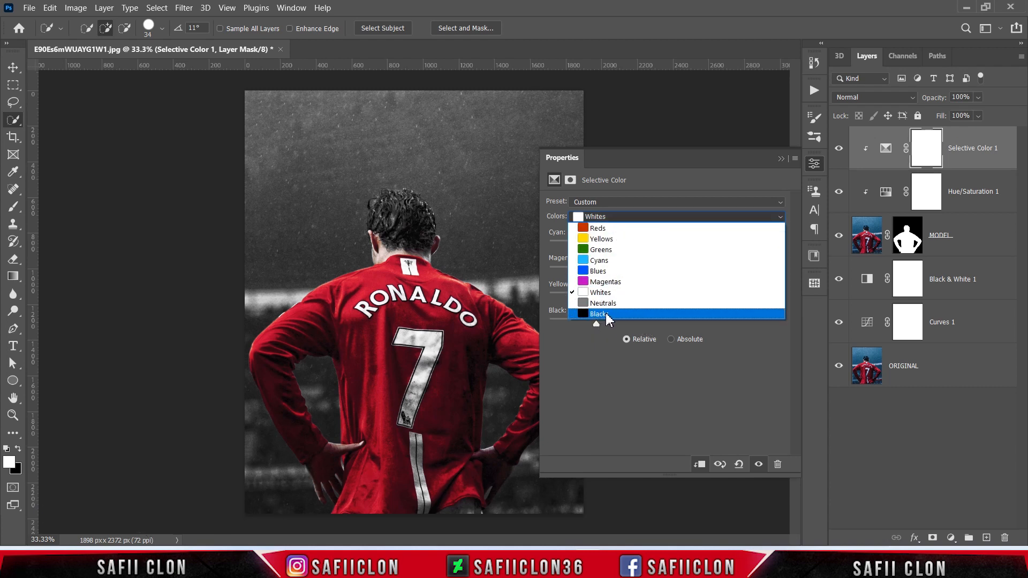
{"action": "left_click", "coordinate": [605, 315]}
{"action": "left_click_drag", "start_coordinate": [668, 252], "coordinate": [706, 251]}
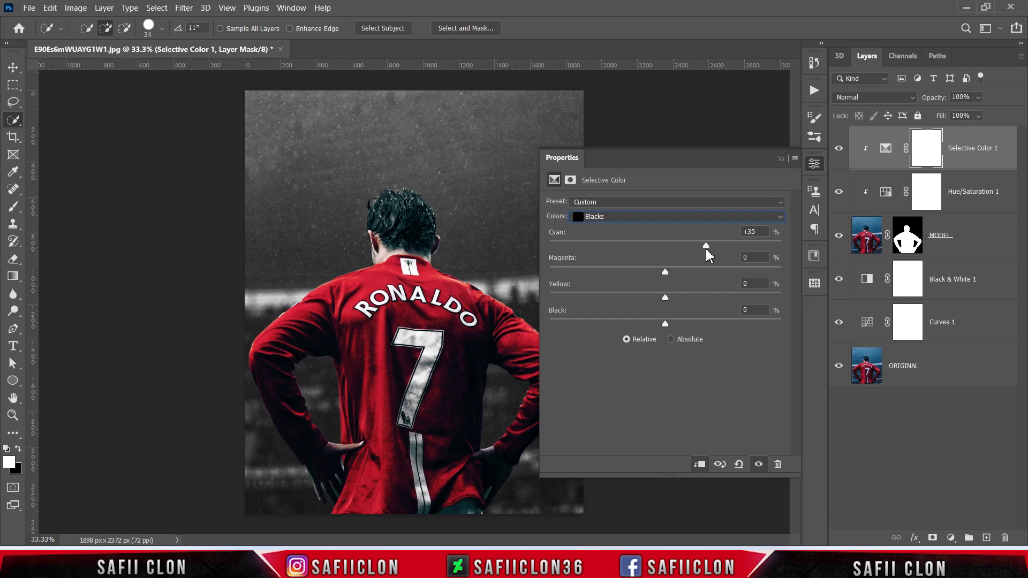
{"action": "left_click_drag", "start_coordinate": [665, 273], "coordinate": [683, 301]}
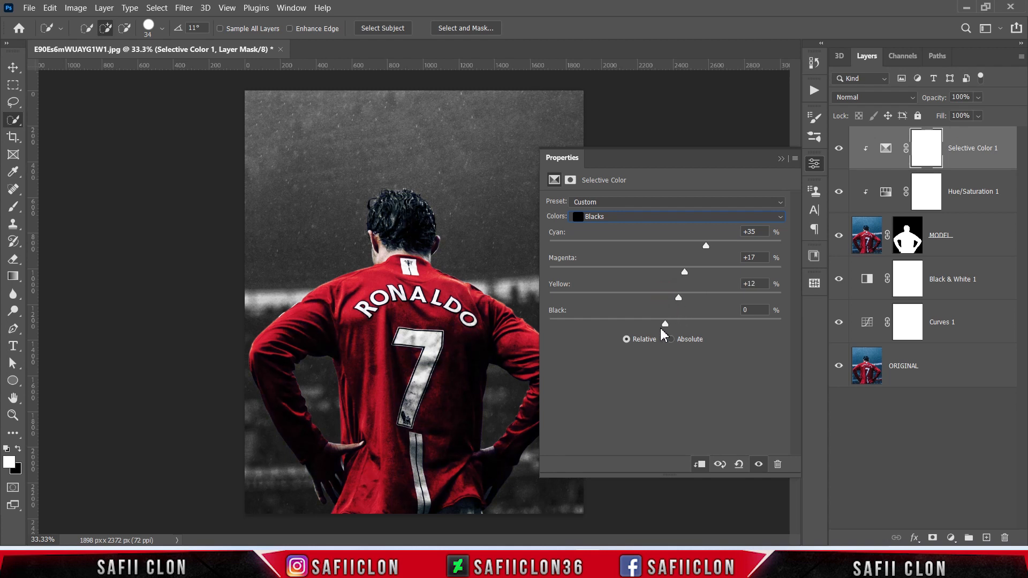
{"action": "left_click_drag", "start_coordinate": [664, 324], "coordinate": [673, 325]}
{"action": "left_click", "coordinate": [780, 159]}
{"action": "left_click", "coordinate": [838, 150]}
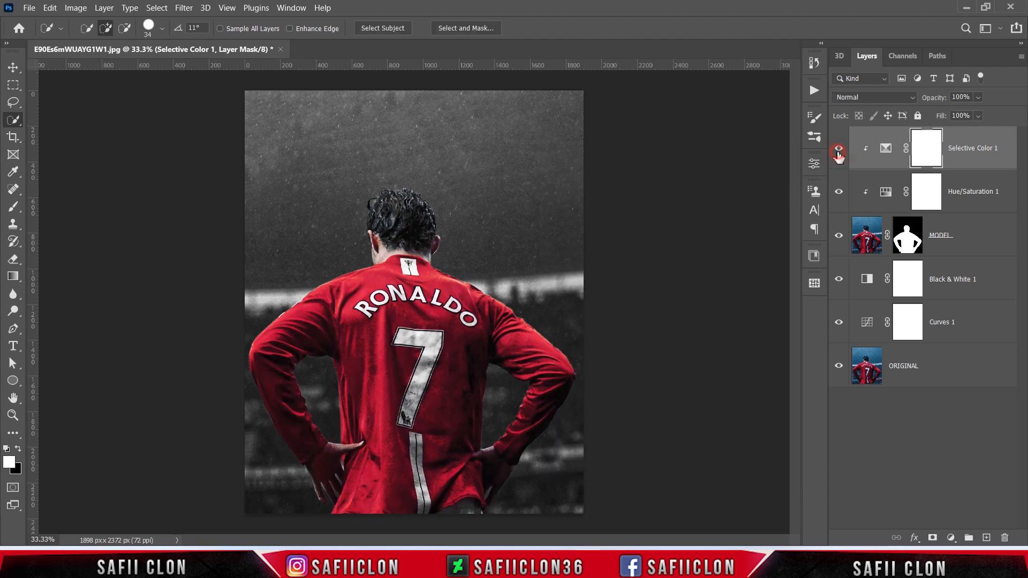
{"action": "left_click", "coordinate": [838, 150]}
{"action": "left_click", "coordinate": [839, 150]}
{"action": "left_click", "coordinate": [838, 150]}
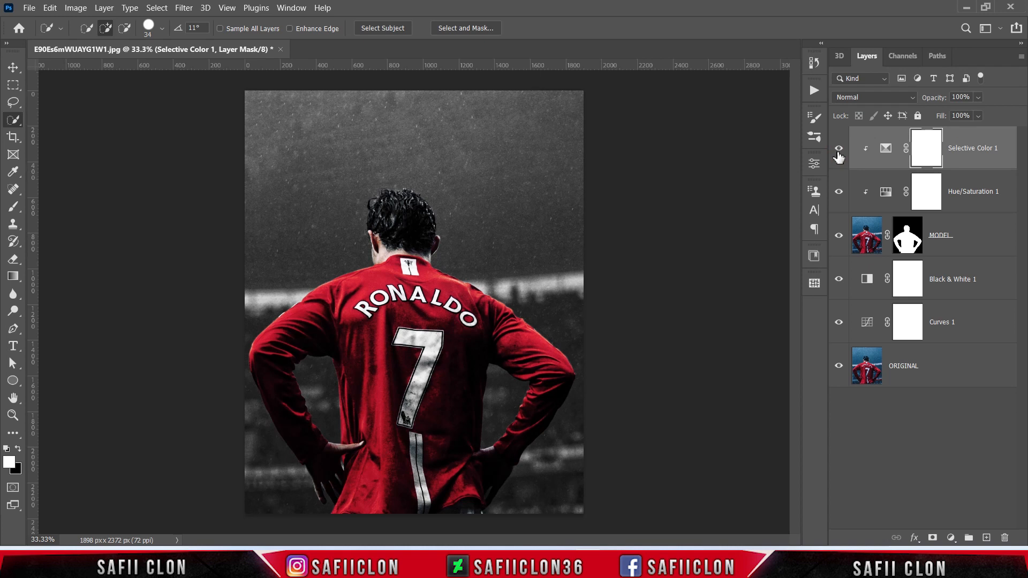
Step: Add an Exposure adjustment layer above Selective Color 1 and clip it to the MODEL layer
{"action": "left_click", "coordinate": [951, 536]}
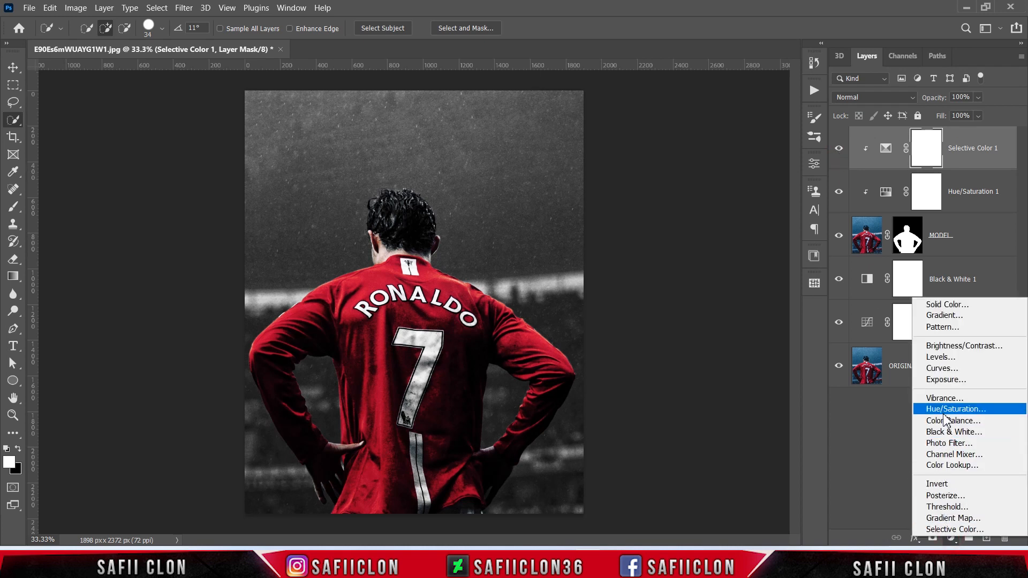
{"action": "left_click", "coordinate": [947, 379]}
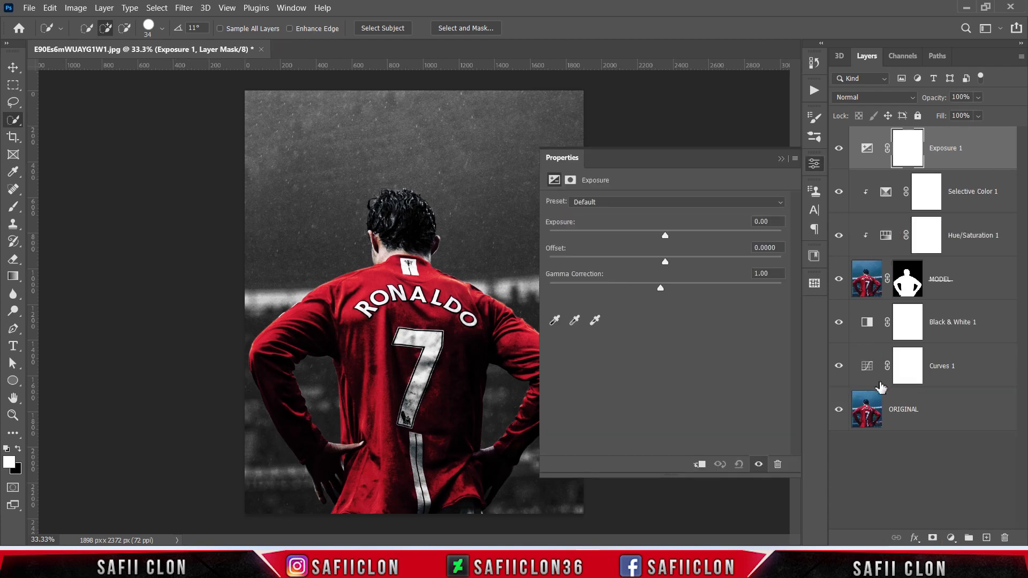
{"action": "left_click", "coordinate": [699, 464]}
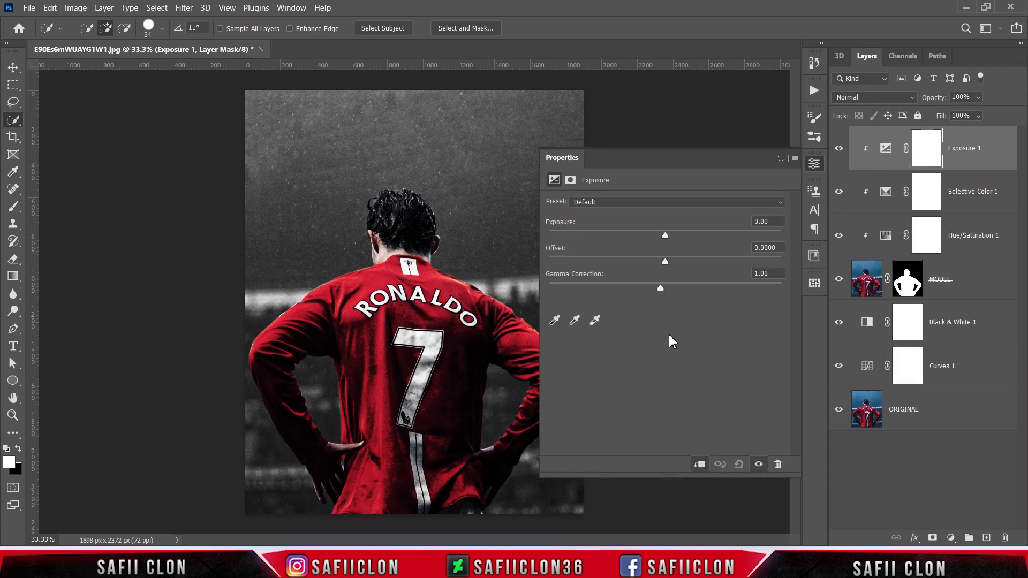
Step: Set the Offset of the clipped Exposure adjustment to +0.0087 and compare the player with and without it
{"action": "left_click_drag", "start_coordinate": [666, 262], "coordinate": [670, 263]}
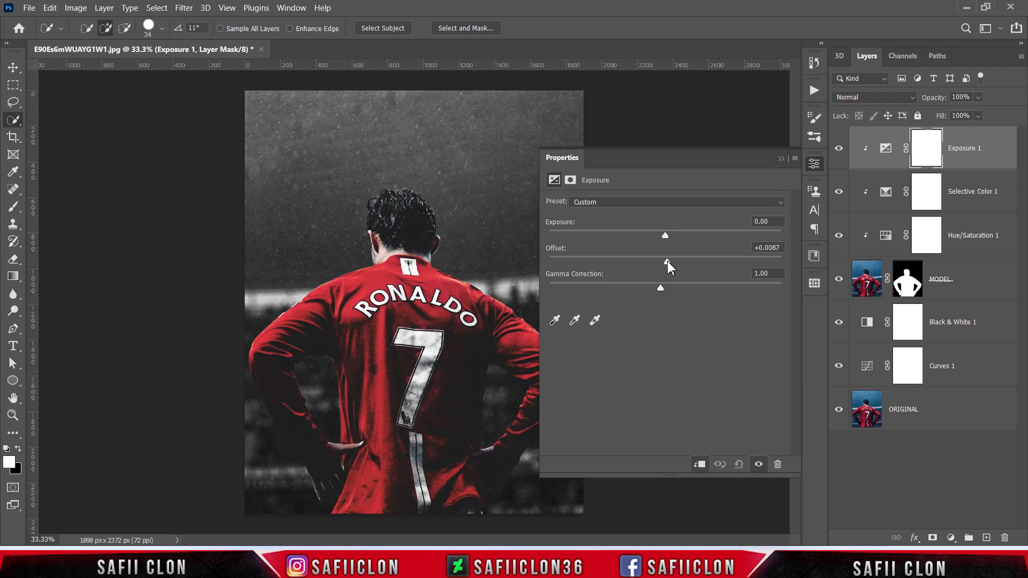
{"action": "left_click", "coordinate": [781, 159]}
{"action": "left_click", "coordinate": [839, 151]}
{"action": "left_click", "coordinate": [839, 151]}
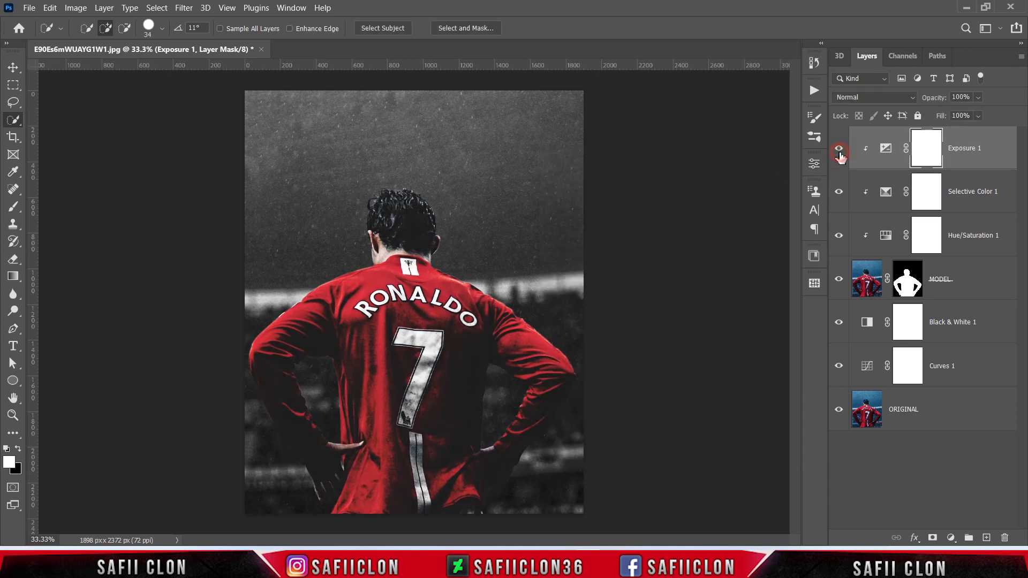
{"action": "left_click", "coordinate": [839, 152]}
{"action": "left_click", "coordinate": [839, 152]}
Step: Start a Color Range selection on the MODEL layer using Sampled Colors with a Fuzziness of 85
{"action": "left_click", "coordinate": [979, 282]}
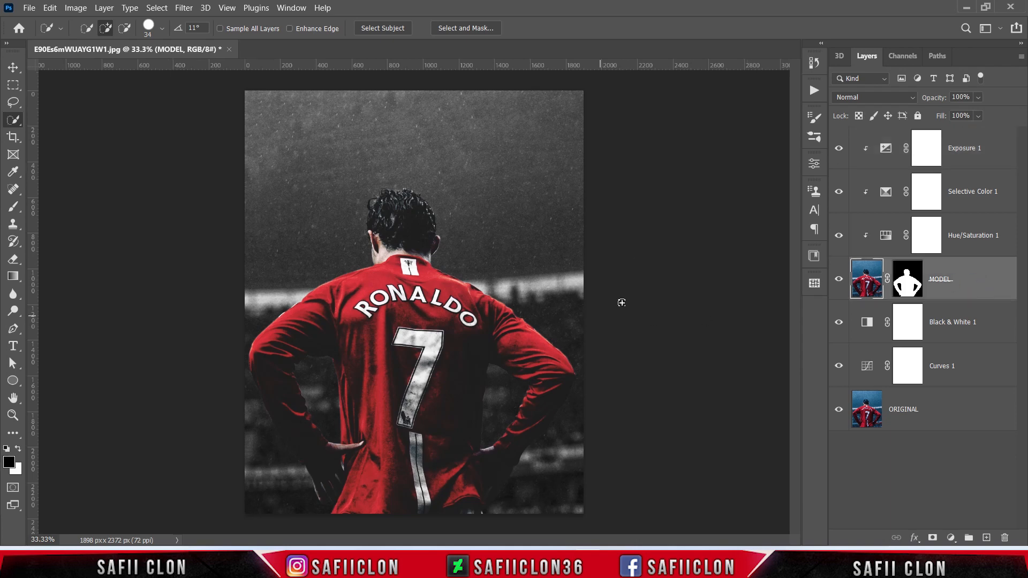
{"action": "left_click", "coordinate": [155, 8]}
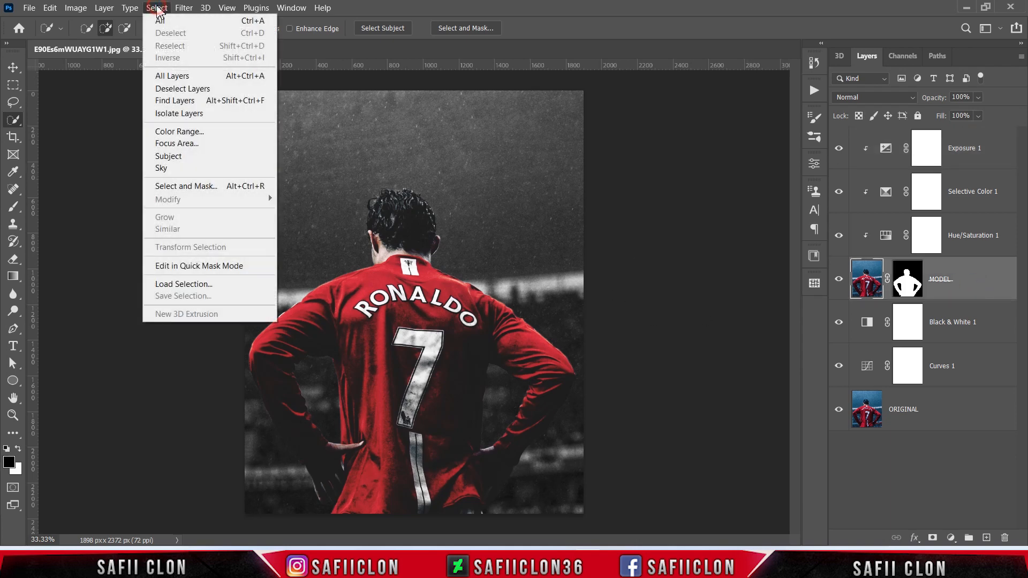
{"action": "left_click", "coordinate": [177, 131]}
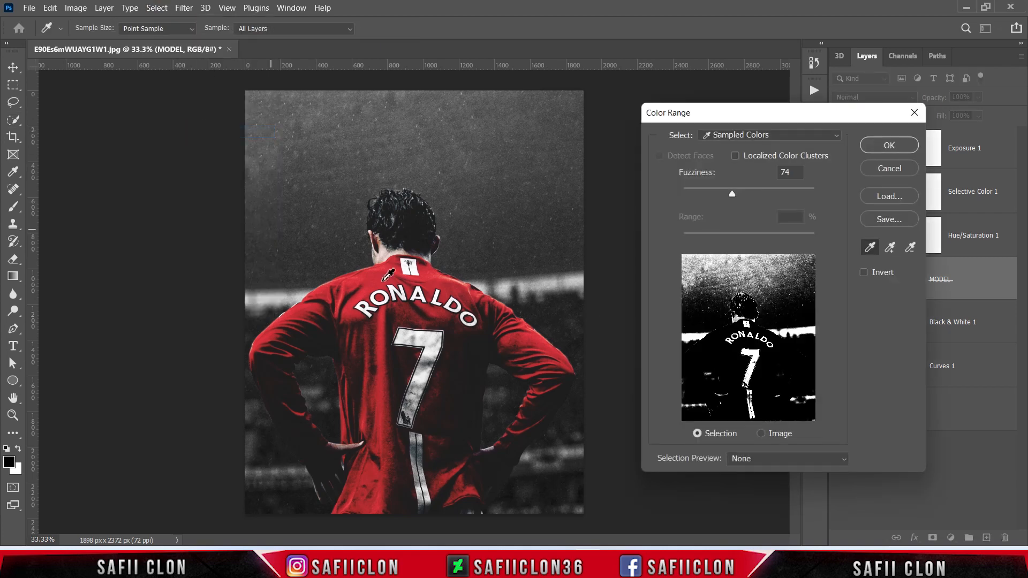
{"action": "key", "text": "ctrl+plus"}
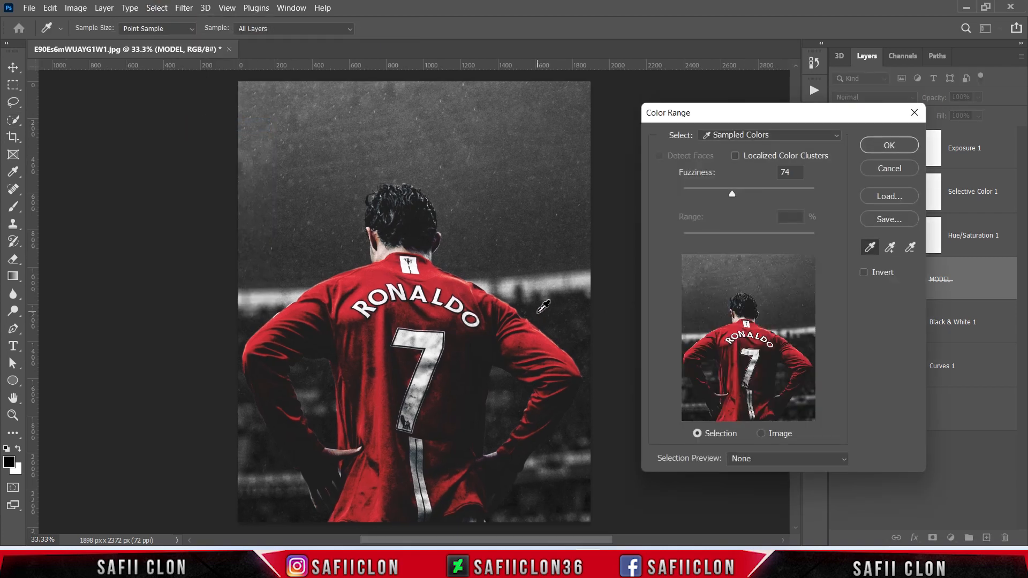
{"action": "left_click", "coordinate": [752, 136]}
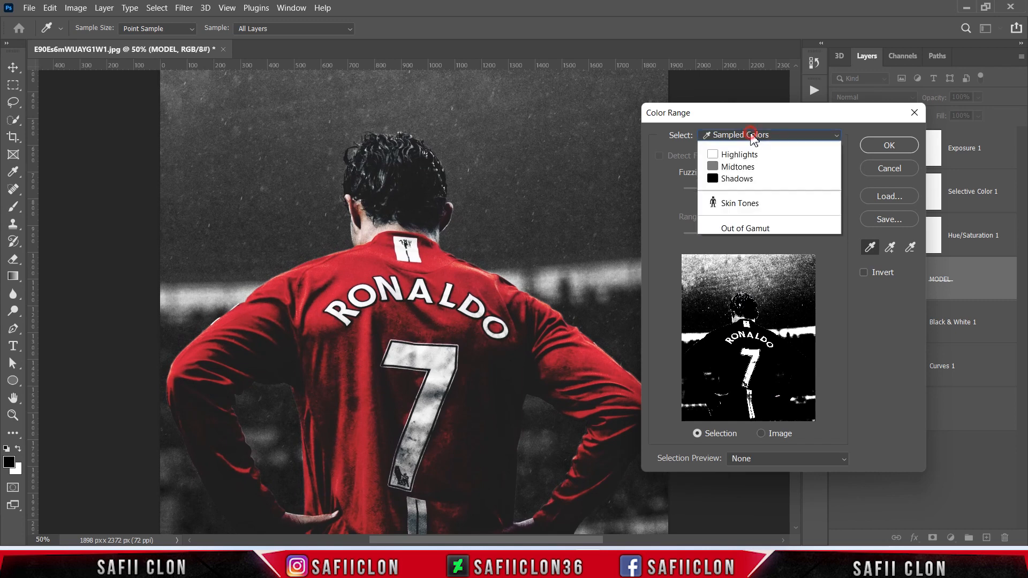
{"action": "left_click", "coordinate": [746, 151]}
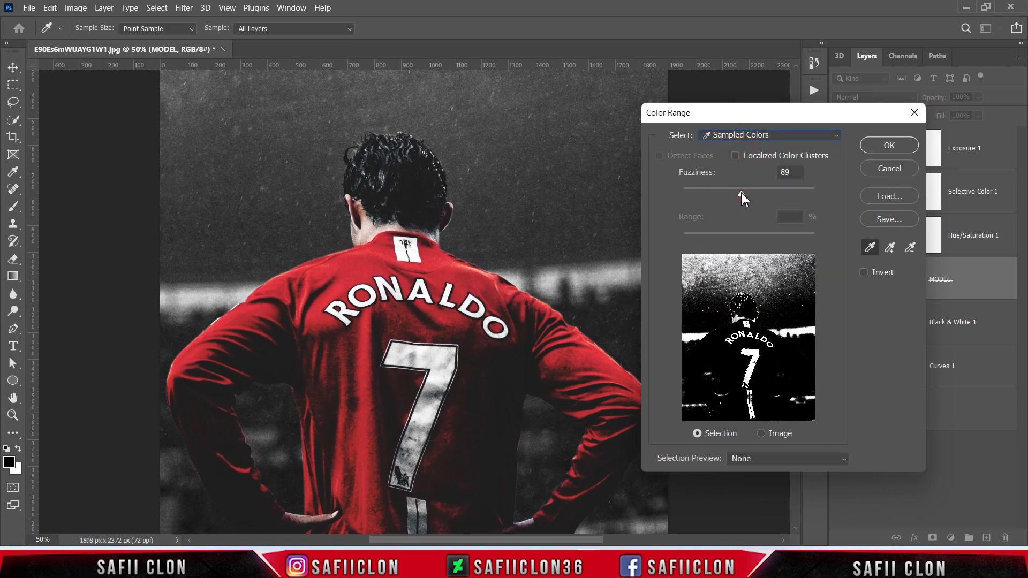
{"action": "left_click_drag", "start_coordinate": [741, 192], "coordinate": [739, 192]}
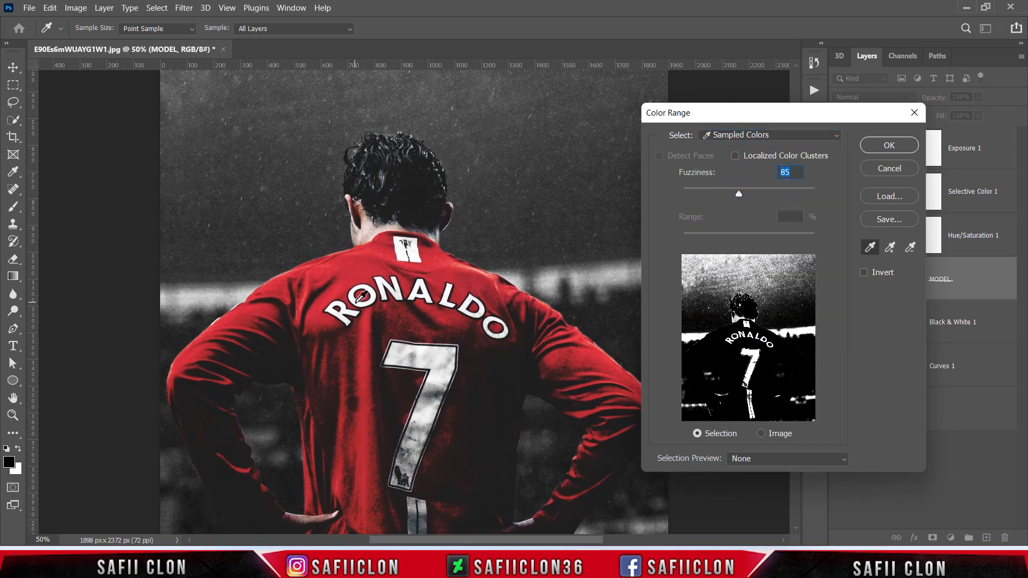
Step: Sample the shirt's white lettering, add tones from the number 7, and create the colour selection with Fuzziness 101
{"action": "left_click", "coordinate": [357, 300]}
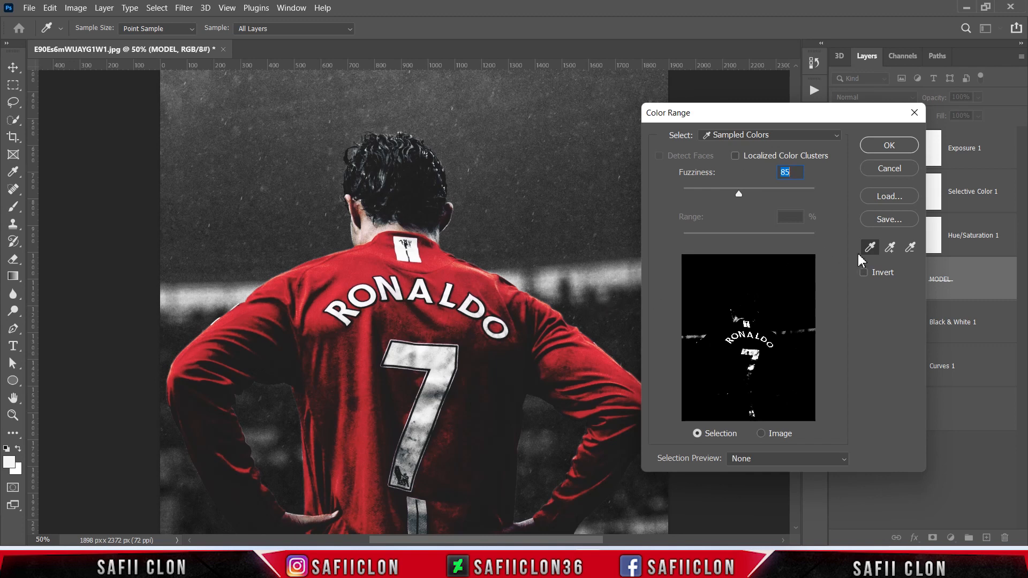
{"action": "left_click", "coordinate": [890, 250]}
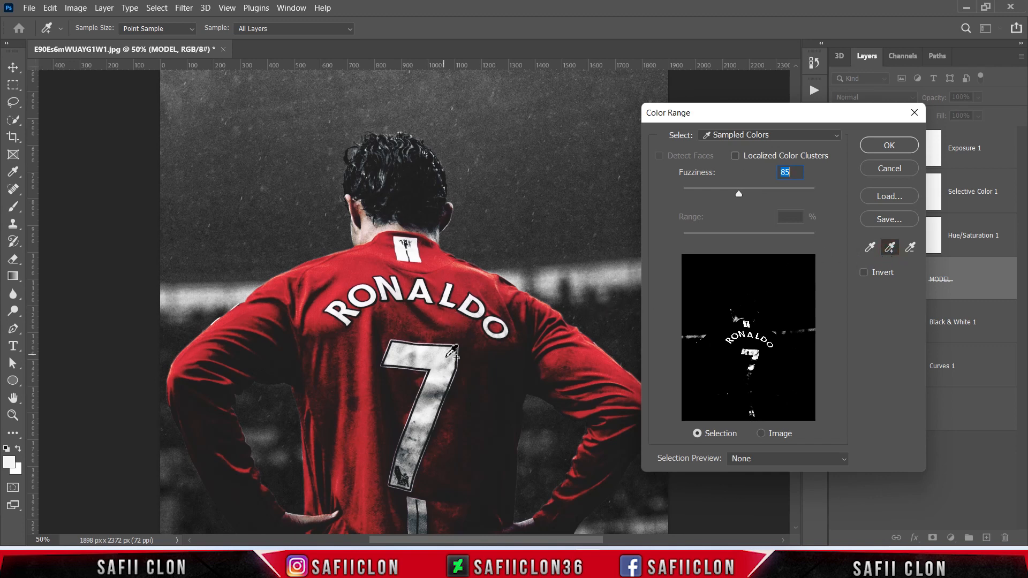
{"action": "left_click", "coordinate": [433, 390]}
{"action": "left_click", "coordinate": [415, 427]}
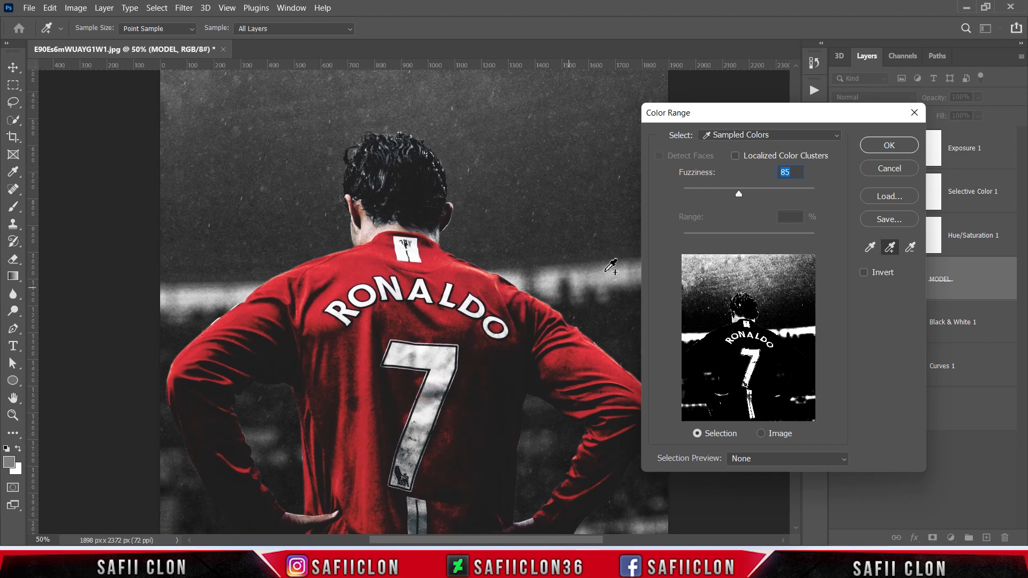
{"action": "left_click", "coordinate": [750, 192]}
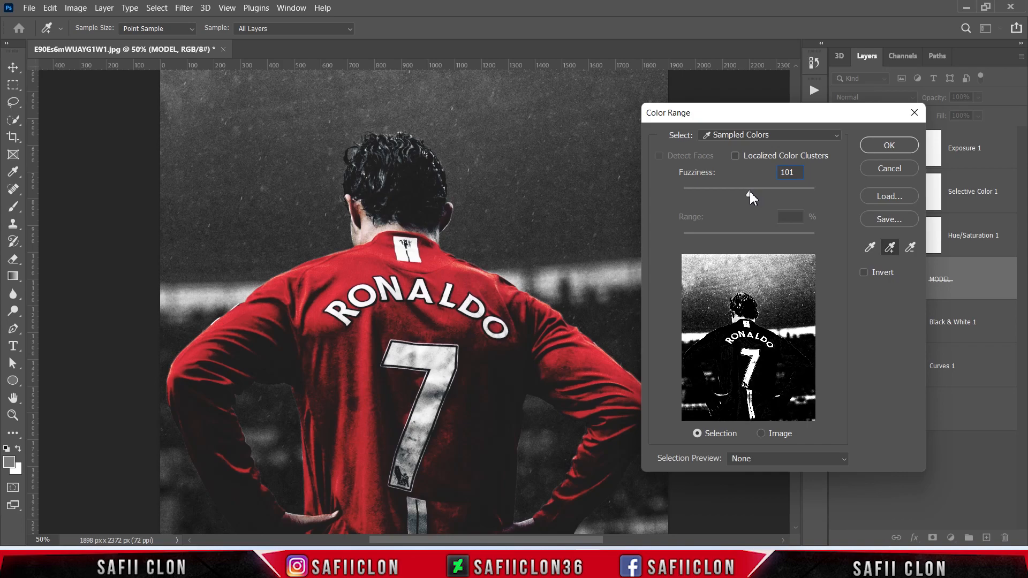
{"action": "left_click", "coordinate": [887, 147]}
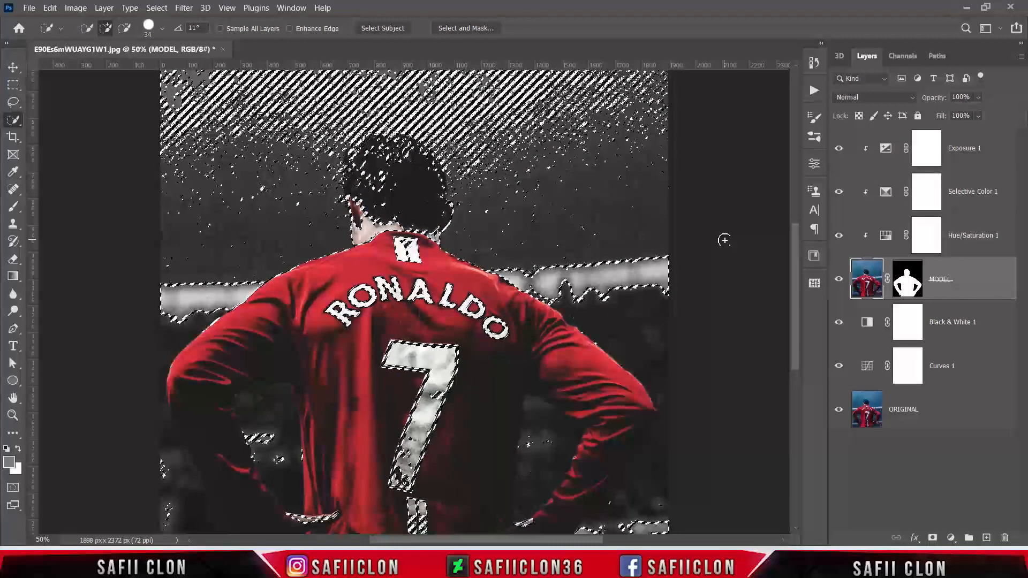
Step: Add a Solid Color fill layer with colour ffc515 above Exposure 1, masked by the current selection
{"action": "left_click", "coordinate": [974, 162]}
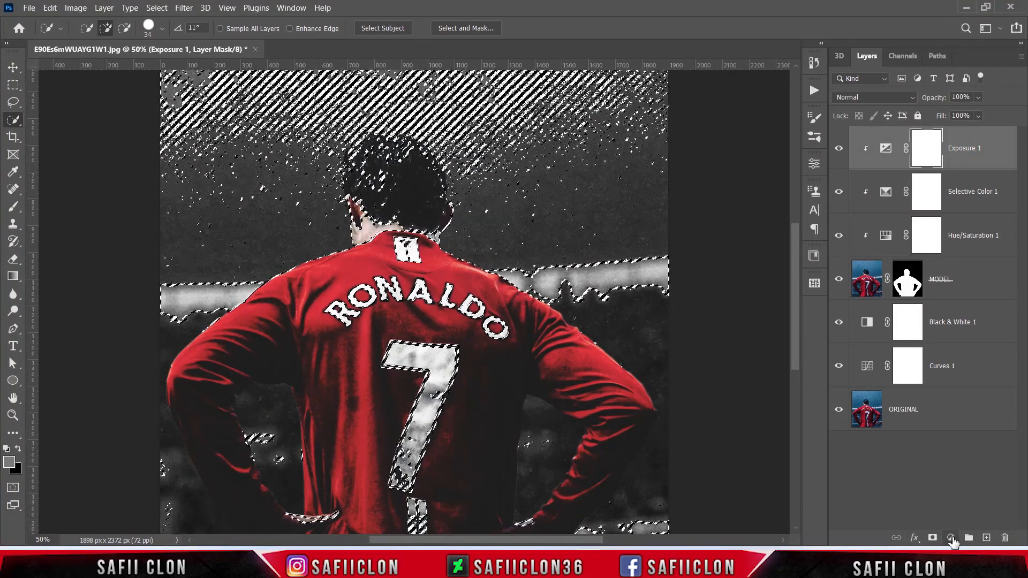
{"action": "left_click", "coordinate": [950, 538]}
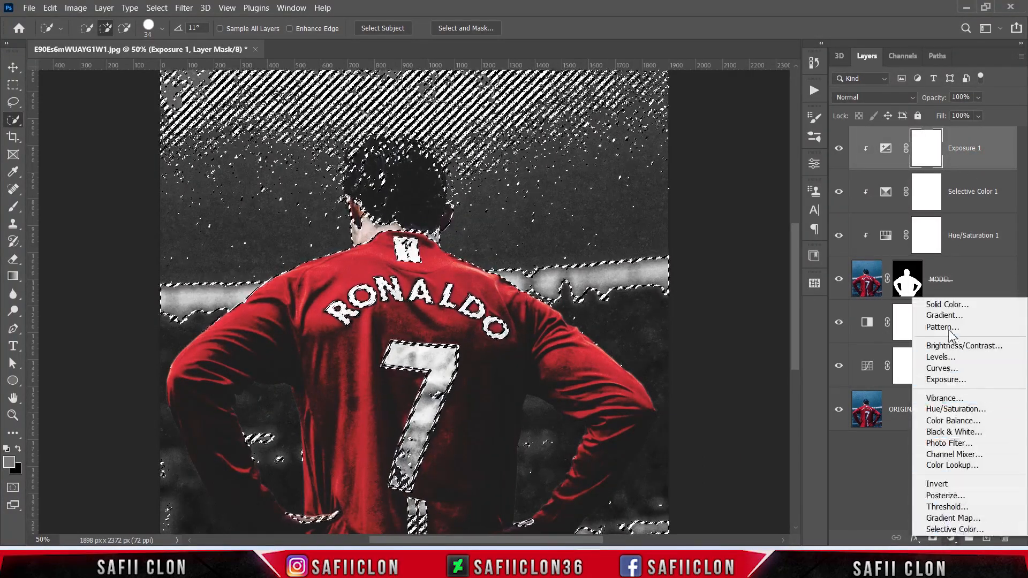
{"action": "left_click", "coordinate": [946, 304]}
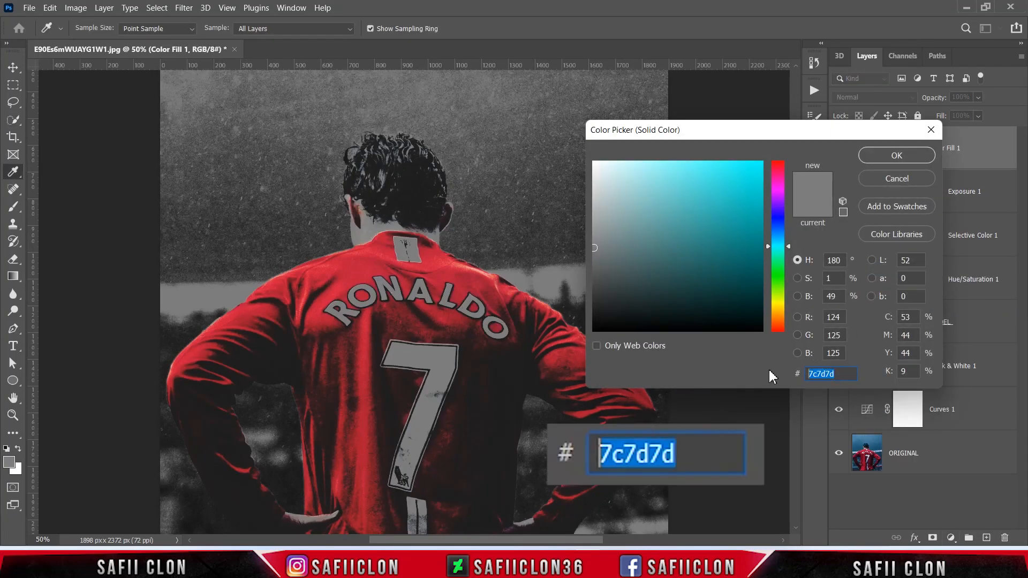
{"action": "type", "text": "ffc"}
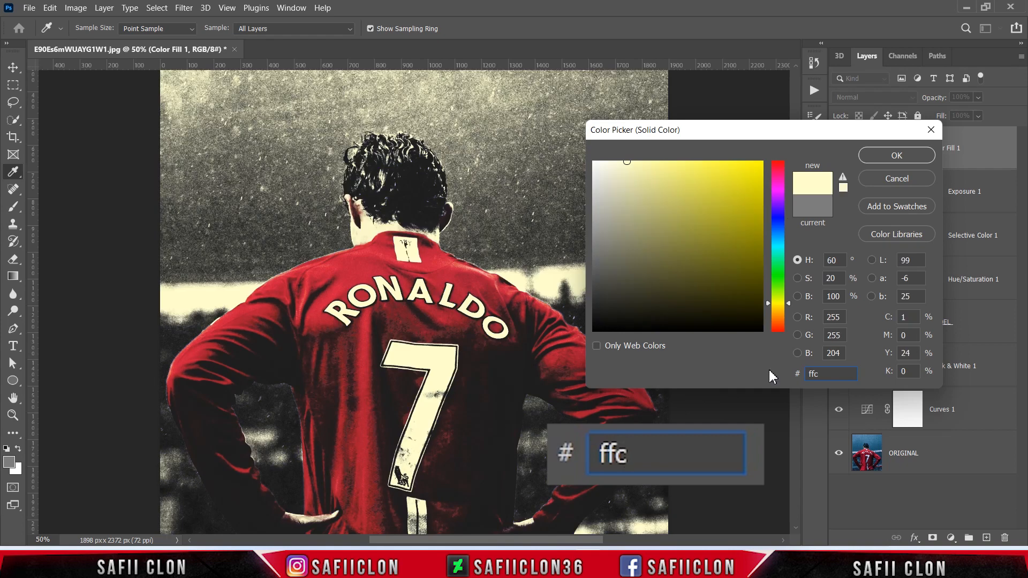
{"action": "type", "text": "515"}
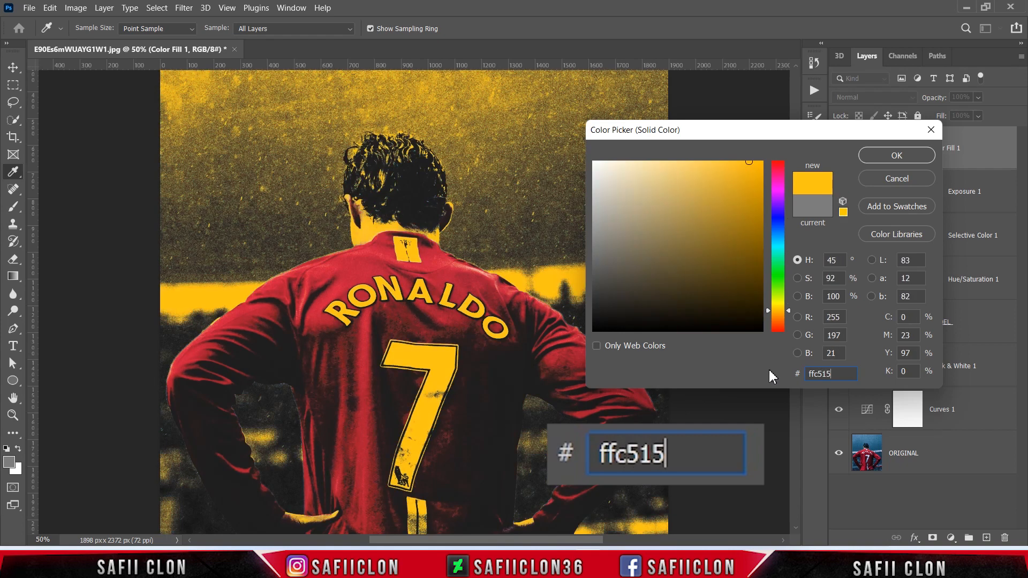
{"action": "left_click", "coordinate": [895, 155]}
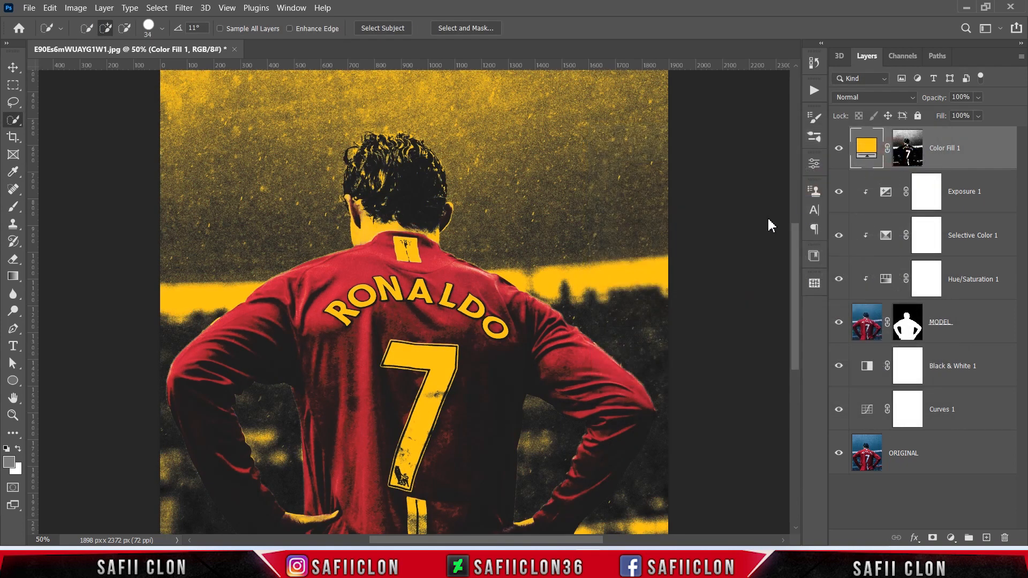
{"action": "key", "text": "ctrl+minus"}
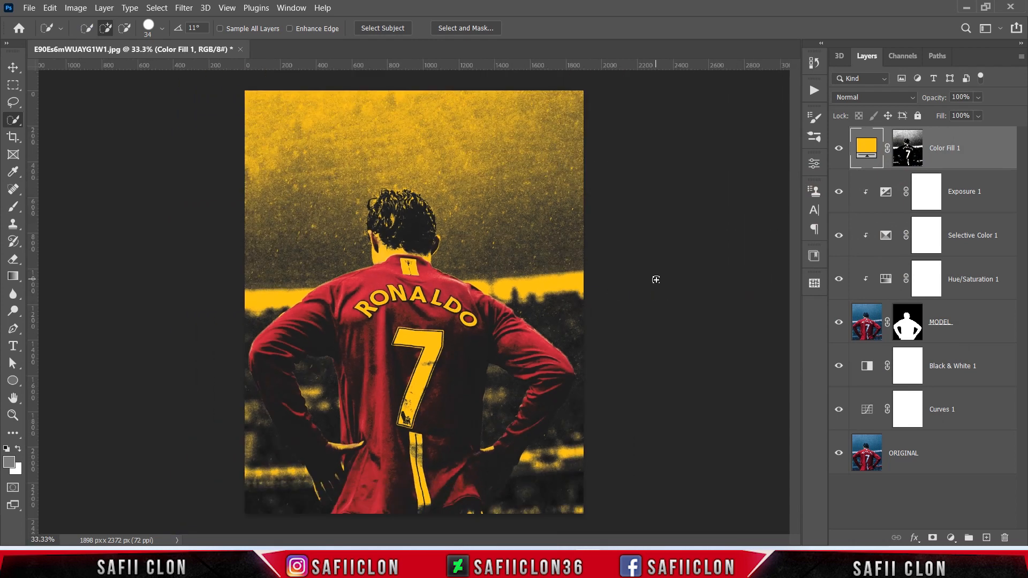
Step: Clip the yellow Color Fill 1 layer to the player so the fill no longer covers the background, keeping its mask active
{"action": "left_click", "coordinate": [909, 156]}
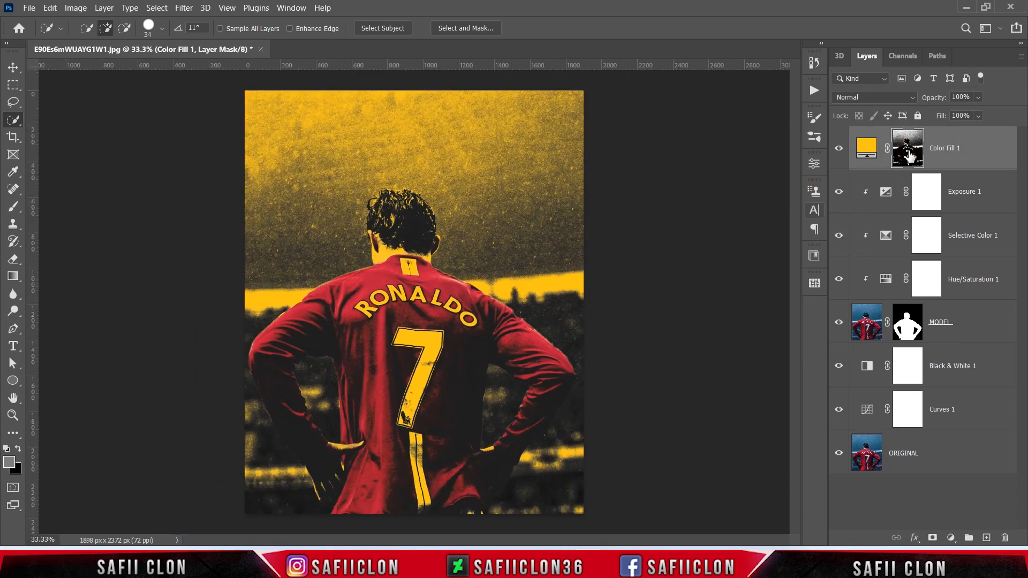
{"action": "left_click", "coordinate": [839, 151]}
{"action": "left_click", "coordinate": [839, 151]}
{"action": "right_click", "coordinate": [986, 150]}
{"action": "left_click", "coordinate": [878, 255]}
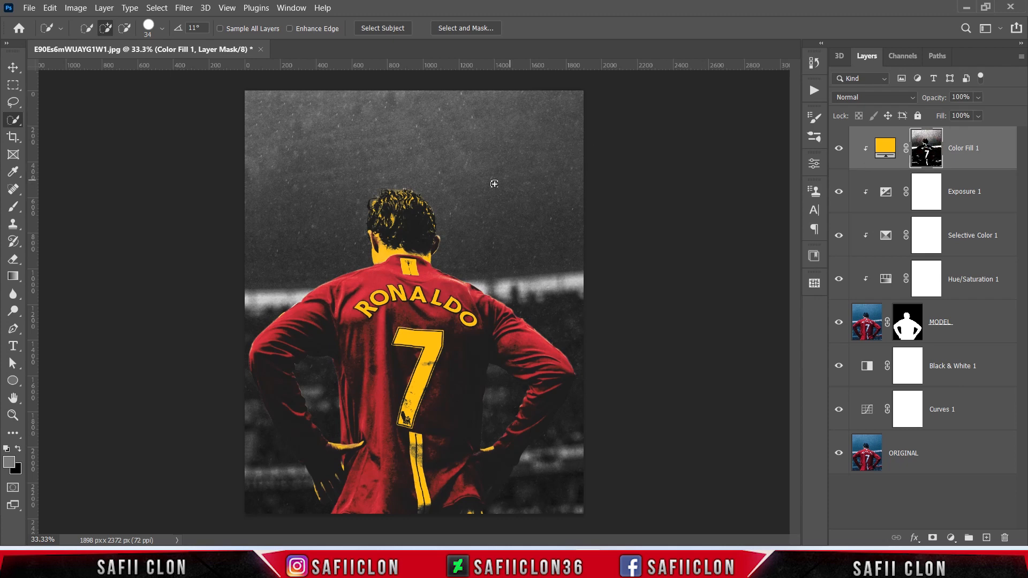
Step: Set up a Soft Round brush with 0% hardness and 100% opacity, with black as the foreground colour
{"action": "right_click", "coordinate": [13, 206]}
{"action": "left_click", "coordinate": [59, 207]}
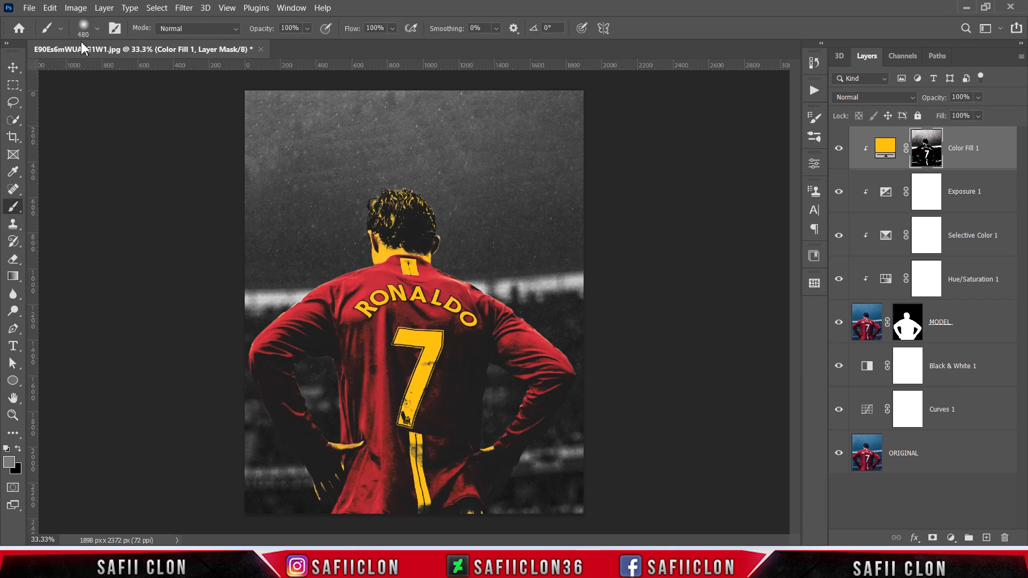
{"action": "left_click", "coordinate": [96, 30]}
{"action": "left_click", "coordinate": [73, 203]}
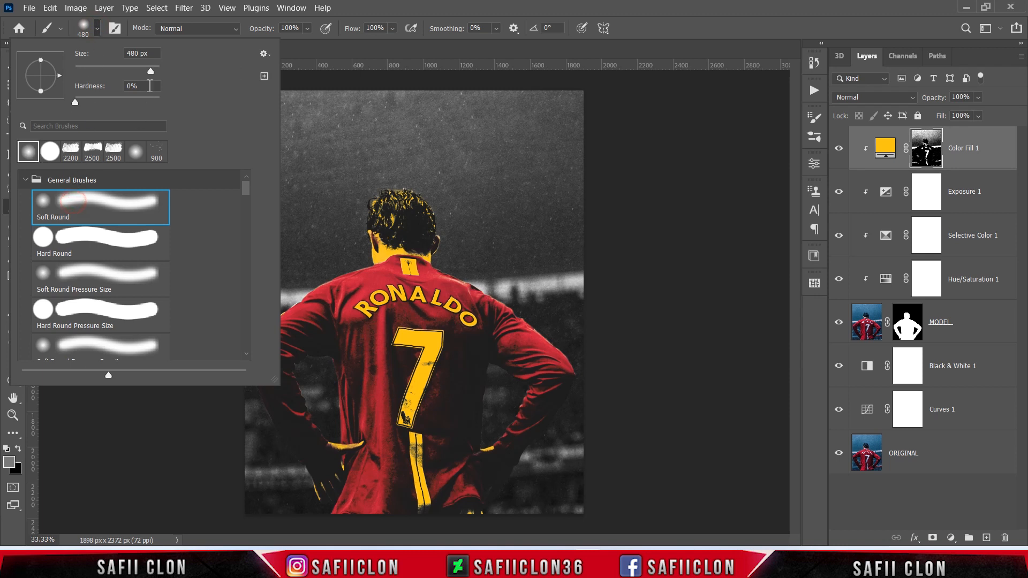
{"action": "left_click", "coordinate": [96, 29]}
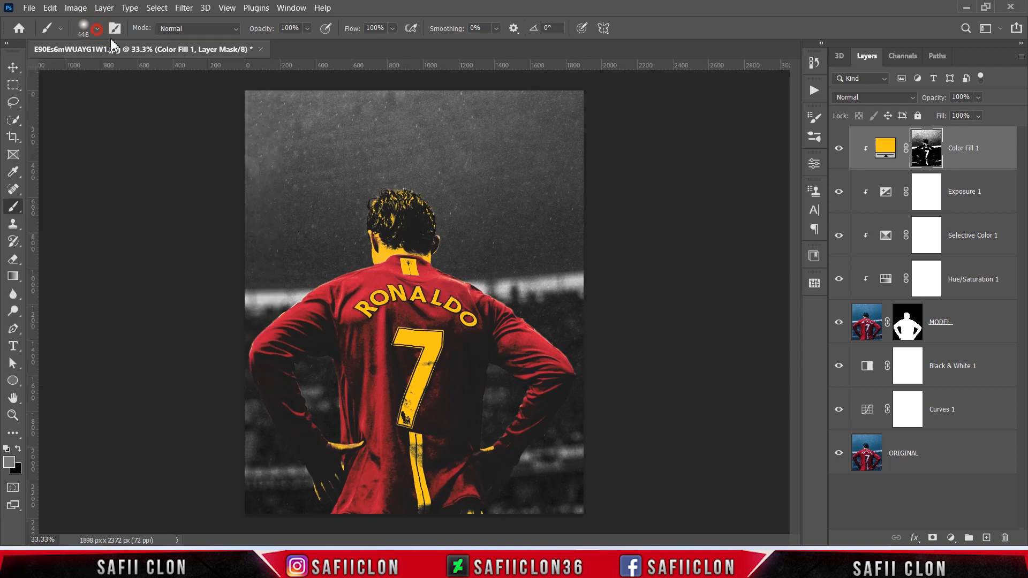
{"action": "left_click", "coordinate": [308, 28]}
{"action": "left_click", "coordinate": [321, 44]}
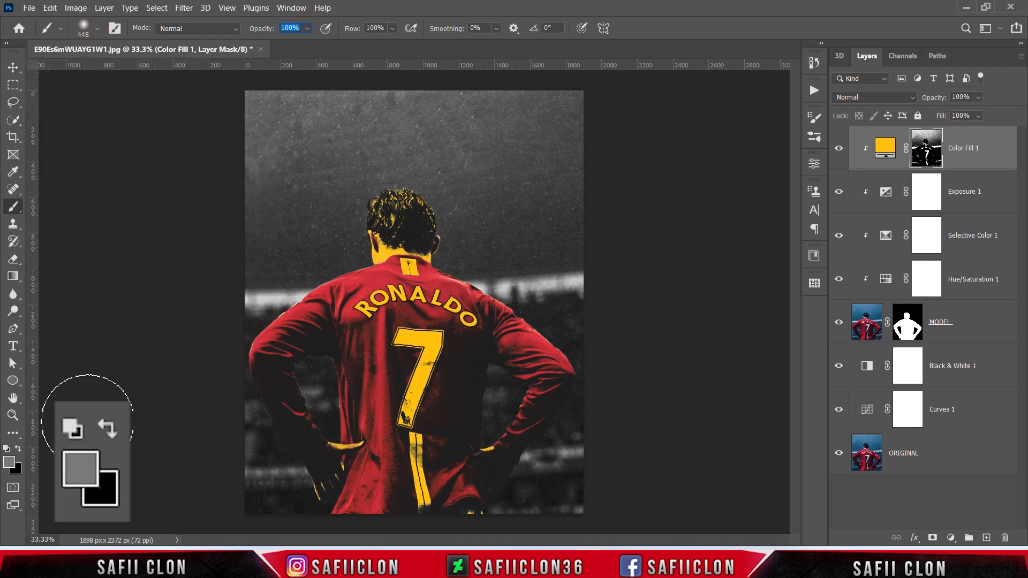
{"action": "left_click", "coordinate": [18, 450]}
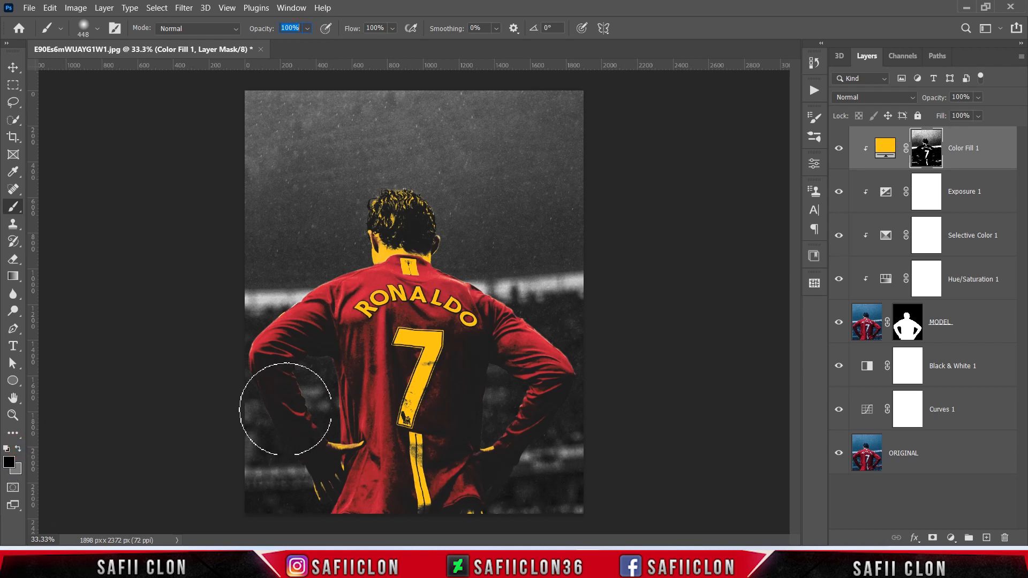
Step: Paint black on the Color Fill 1 mask over the hair, neck and both hands to remove the yellow, using a 250 px brush
{"action": "key", "text": "bracketleft"}
{"action": "key", "text": "bracketleft"}
{"action": "key", "text": "bracketleft"}
{"action": "key", "text": "bracketleft"}
{"action": "key", "text": "bracketleft"}
{"action": "mouse_move", "coordinate": [379, 194]}
{"action": "left_mouse_down"}
{"action": "mouse_move", "coordinate": [455, 202]}
{"action": "mouse_move", "coordinate": [373, 234]}
{"action": "mouse_move", "coordinate": [372, 247]}
{"action": "mouse_move", "coordinate": [443, 244]}
{"action": "mouse_move", "coordinate": [412, 237]}
{"action": "mouse_move", "coordinate": [341, 261]}
{"action": "mouse_move", "coordinate": [274, 379]}
{"action": "mouse_move", "coordinate": [333, 465]}
{"action": "mouse_move", "coordinate": [326, 506]}
{"action": "left_mouse_up"}
{"action": "left_click_drag", "start_coordinate": [493, 464], "coordinate": [471, 502]}
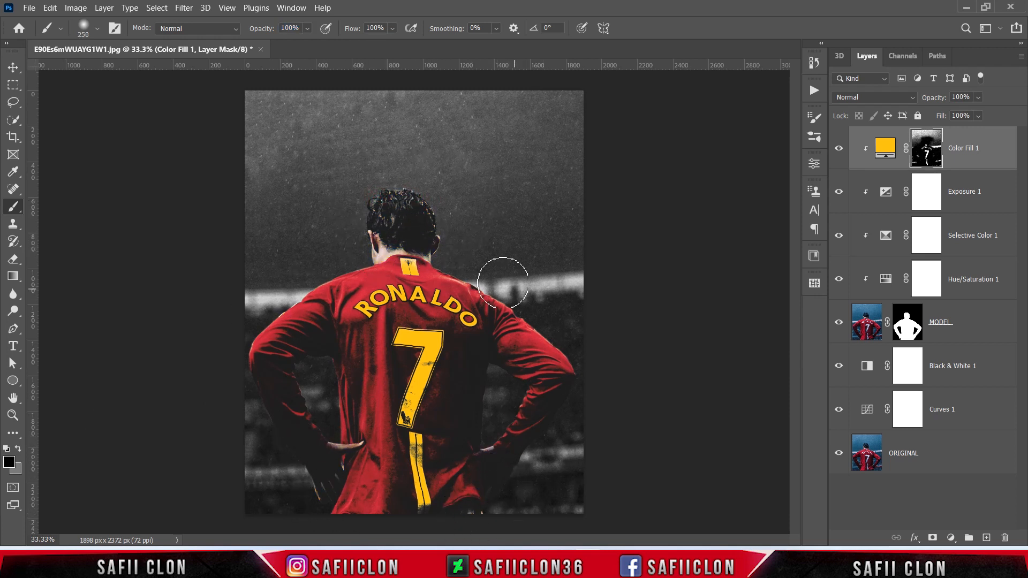
Step: Mask the yellow off the collar patch and the stripe below the number 7, and compare the shirt with and without Color Fill 1
{"action": "left_click_drag", "start_coordinate": [459, 252], "coordinate": [409, 266]}
{"action": "mouse_move", "coordinate": [395, 462]}
{"action": "left_mouse_down"}
{"action": "mouse_move", "coordinate": [427, 479]}
{"action": "mouse_move", "coordinate": [409, 452]}
{"action": "left_mouse_up"}
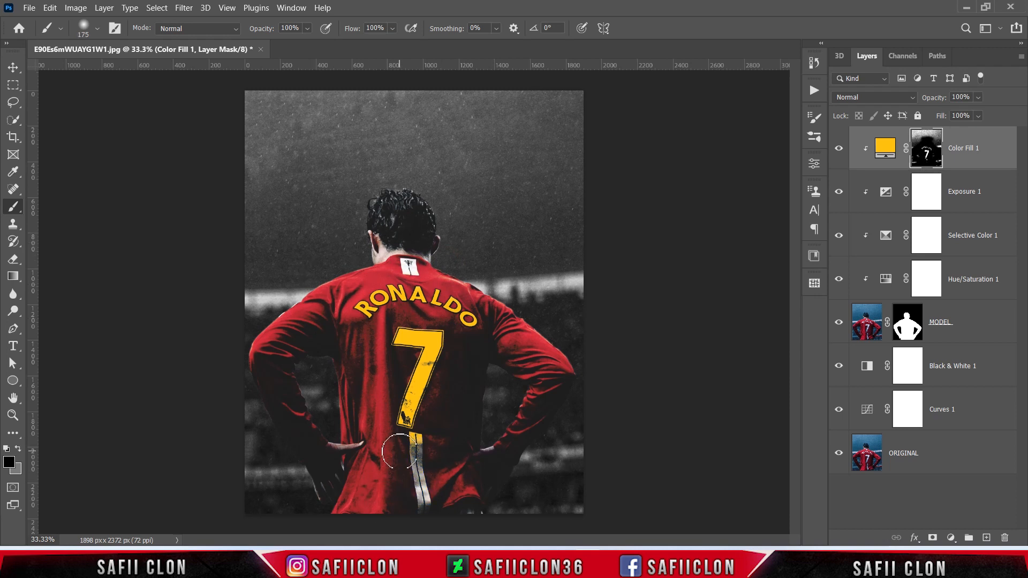
{"action": "key", "text": "bracketleft"}
{"action": "key", "text": "bracketleft"}
{"action": "key", "text": "bracketleft"}
{"action": "key", "text": "bracketright"}
{"action": "left_click", "coordinate": [840, 147]}
{"action": "left_click", "coordinate": [840, 148]}
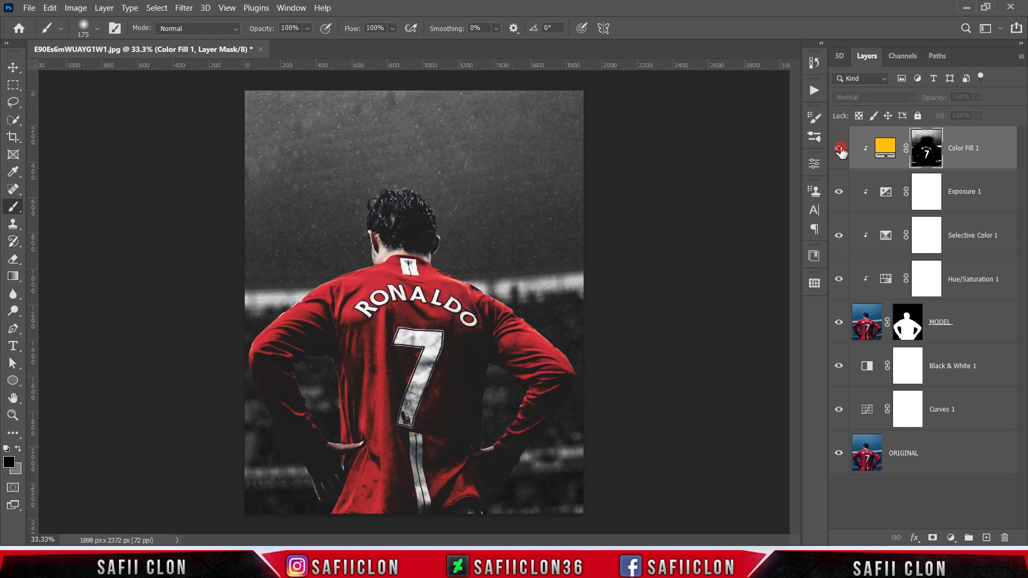
{"action": "left_click", "coordinate": [840, 148]}
{"action": "left_click", "coordinate": [840, 148]}
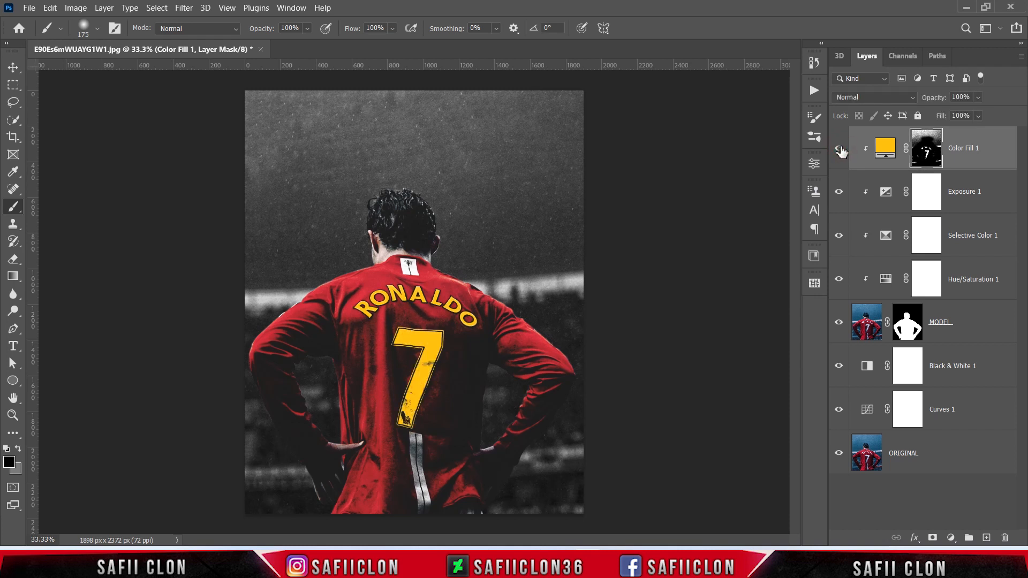
Step: Set the Color Fill 1 blend mode to Linear Burn and open the layer's blending options
{"action": "left_click", "coordinate": [881, 97]}
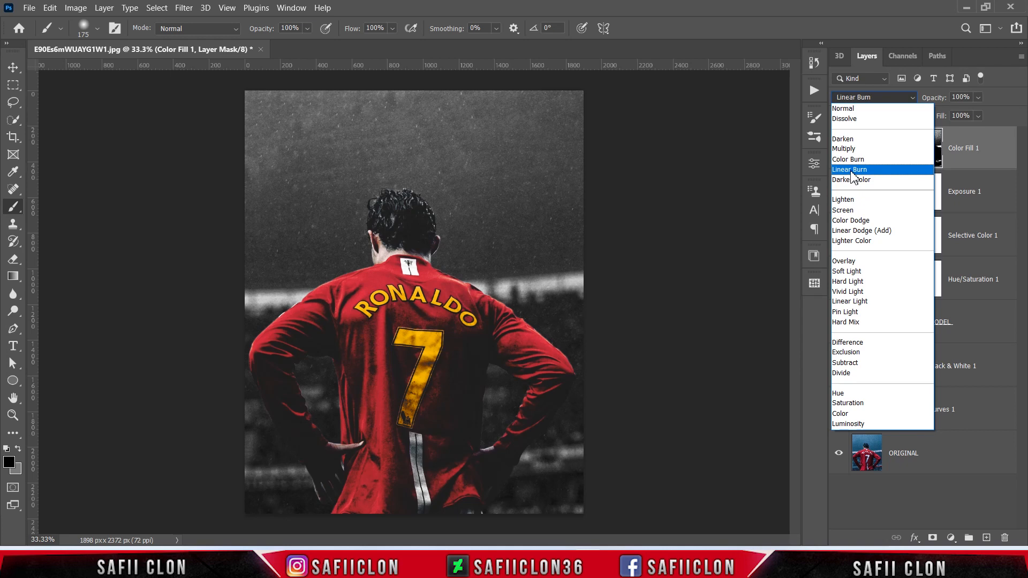
{"action": "left_click", "coordinate": [851, 170]}
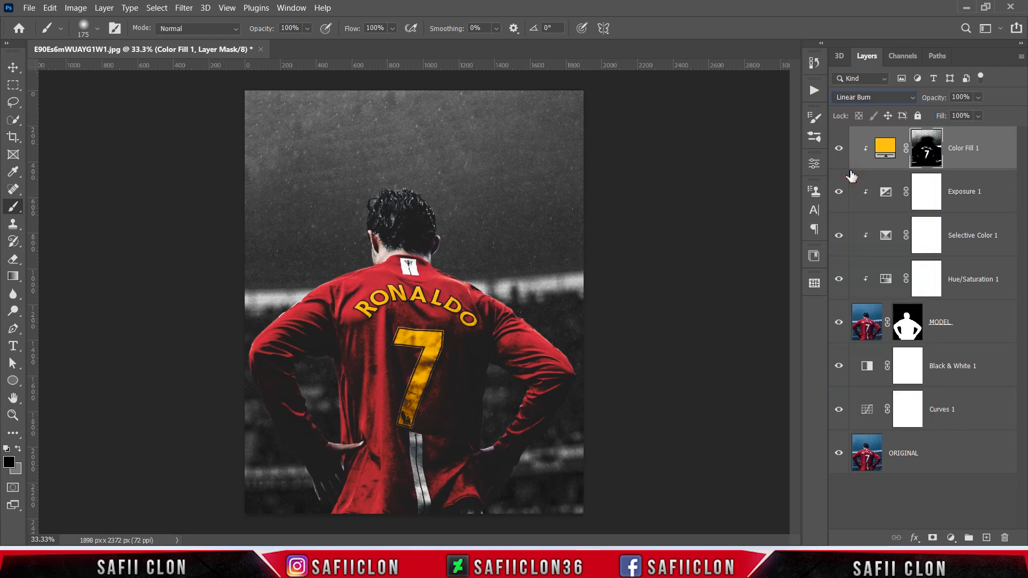
{"action": "right_click", "coordinate": [995, 155]}
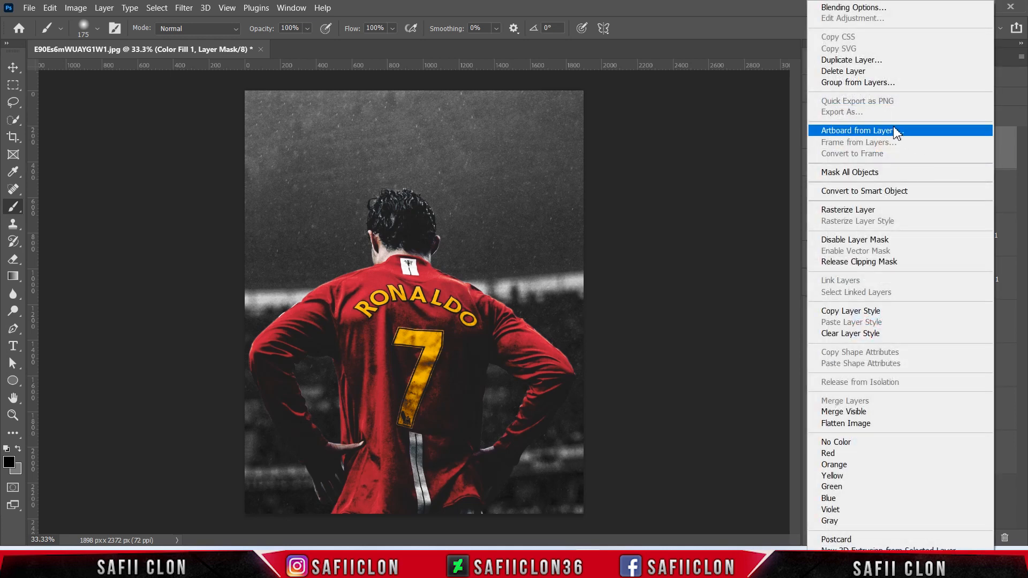
{"action": "left_click", "coordinate": [839, 8]}
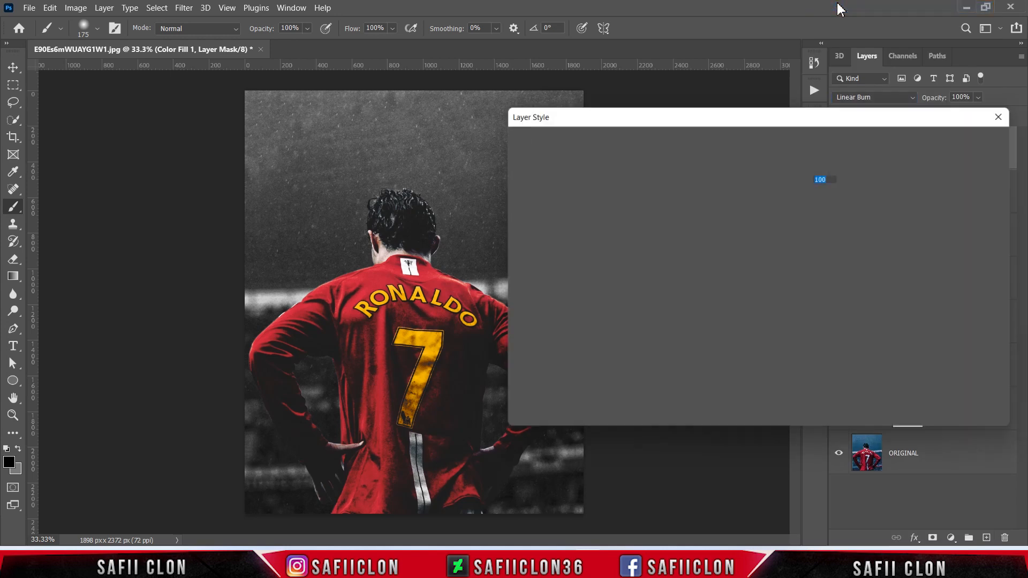
{"action": "left_click_drag", "start_coordinate": [647, 110], "coordinate": [669, 163]}
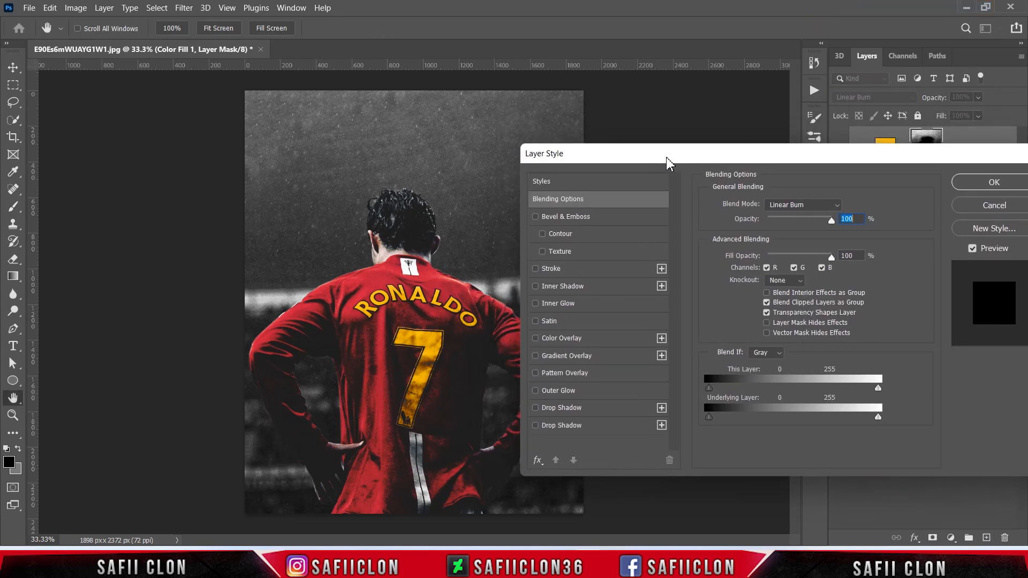
Step: Add a white (ffffff) Inner Shadow to Color Fill 1 with Color Dodge, 86% opacity, 0 px distance, 5% choke and 54 px size
{"action": "left_click", "coordinate": [566, 289]}
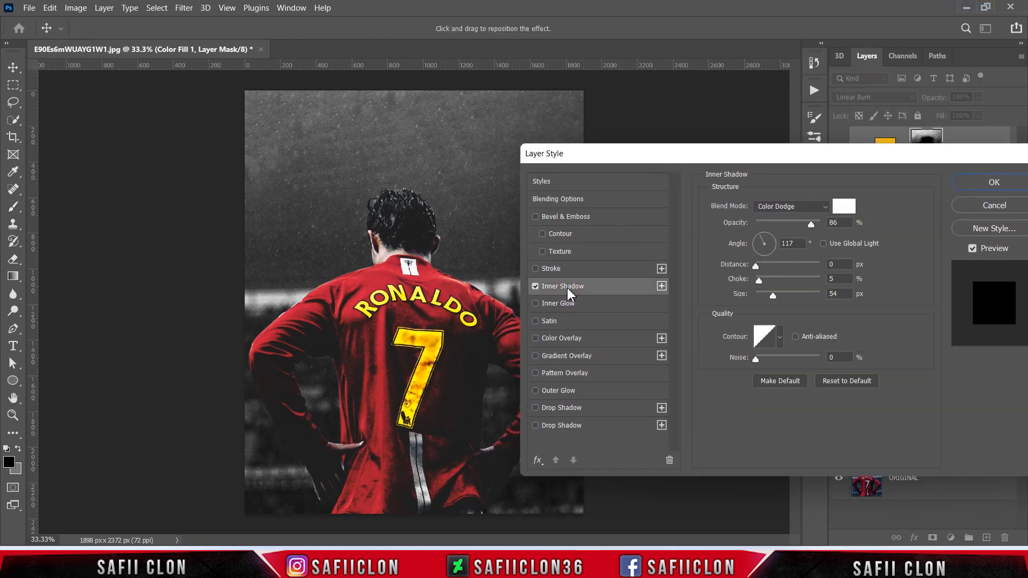
{"action": "left_click", "coordinate": [782, 209]}
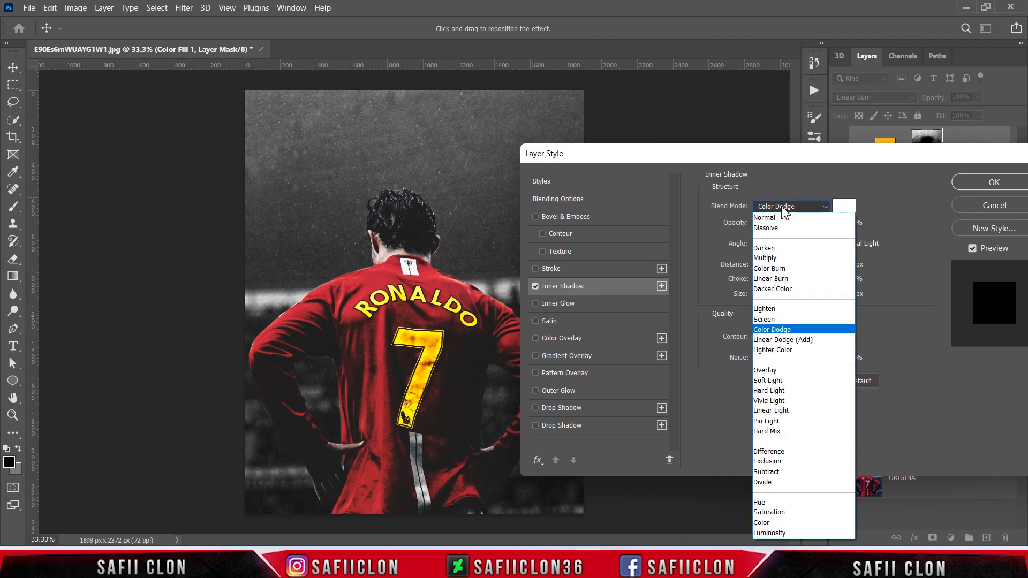
{"action": "left_click", "coordinate": [777, 329]}
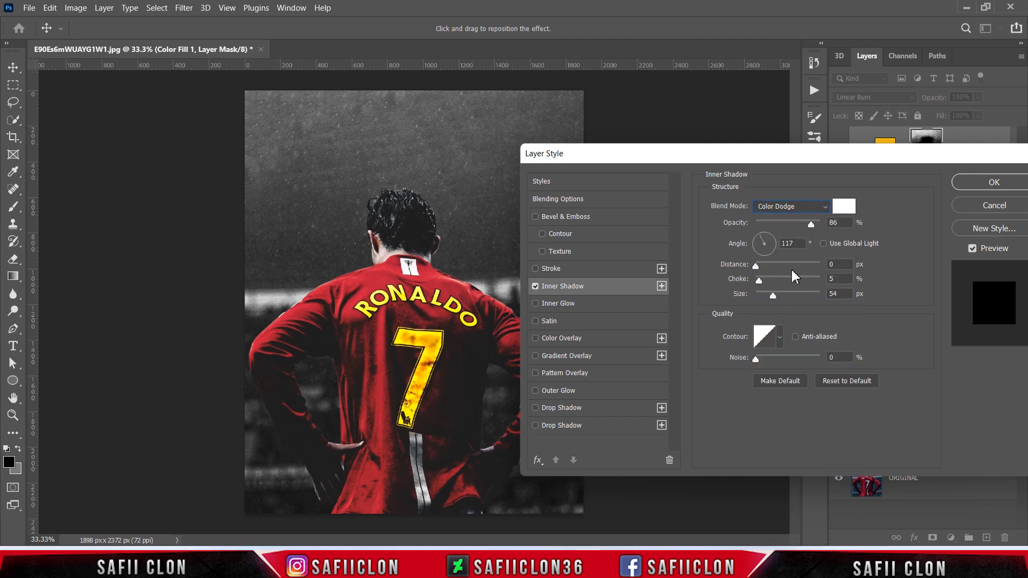
{"action": "left_click", "coordinate": [843, 207]}
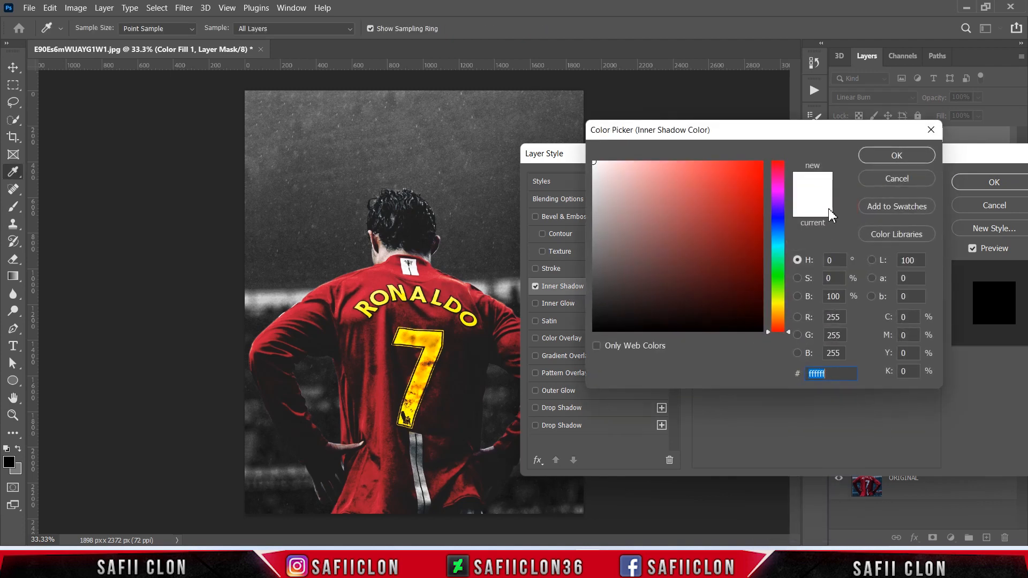
{"action": "left_click", "coordinate": [889, 157]}
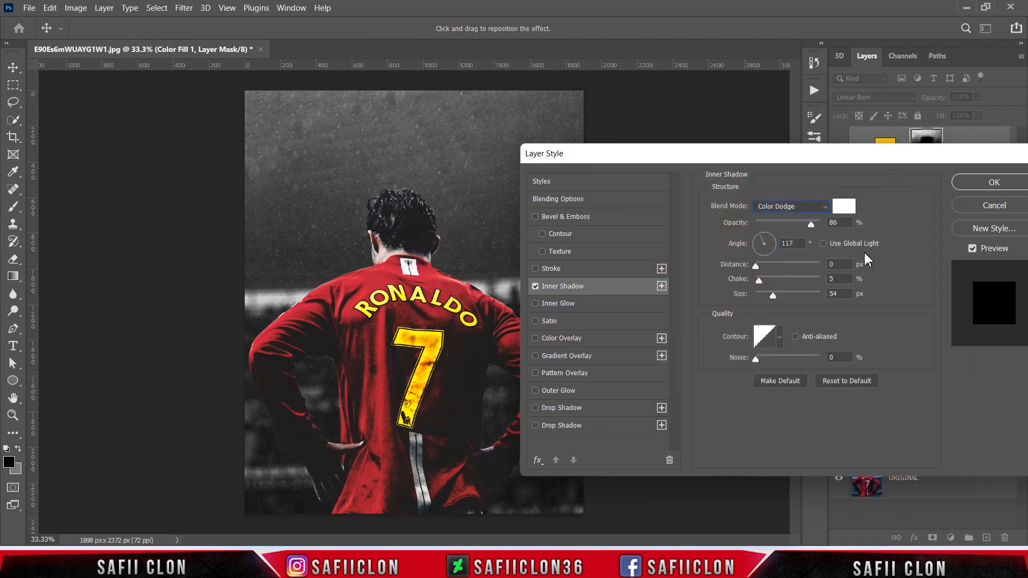
{"action": "mouse_move", "coordinate": [813, 230]}
{"action": "left_mouse_down"}
{"action": "mouse_move", "coordinate": [827, 231]}
{"action": "mouse_move", "coordinate": [817, 232]}
{"action": "left_mouse_up"}
{"action": "left_click", "coordinate": [756, 265]}
{"action": "left_click_drag", "start_coordinate": [759, 279], "coordinate": [773, 294]}
{"action": "key", "text": "Tab"}
Step: Add an Outer Glow to the yellow lettering with Lighter Color blending at 52% opacity and colour ffd200
{"action": "left_click", "coordinate": [552, 394]}
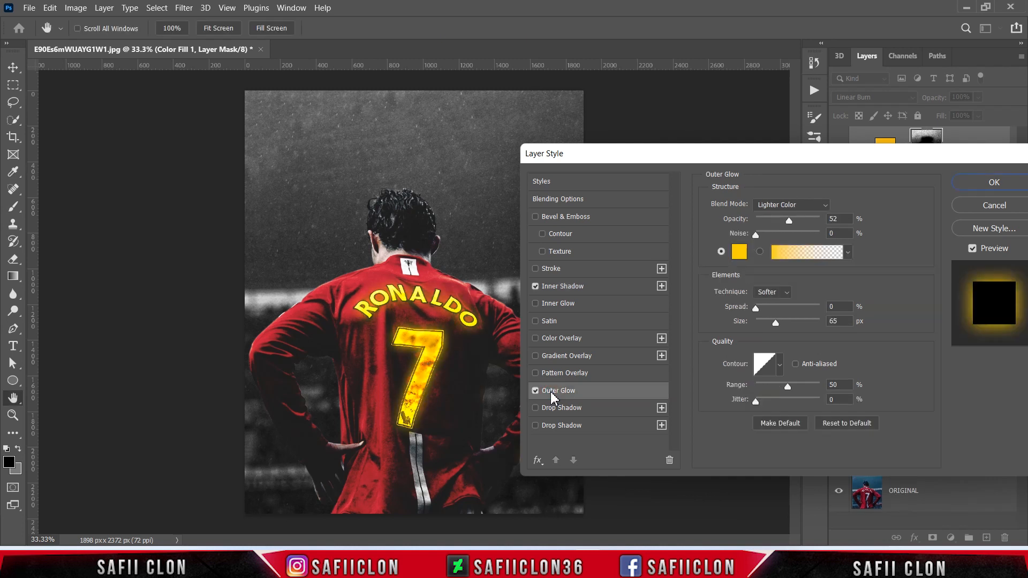
{"action": "left_click", "coordinate": [807, 206]}
{"action": "left_click", "coordinate": [785, 348]}
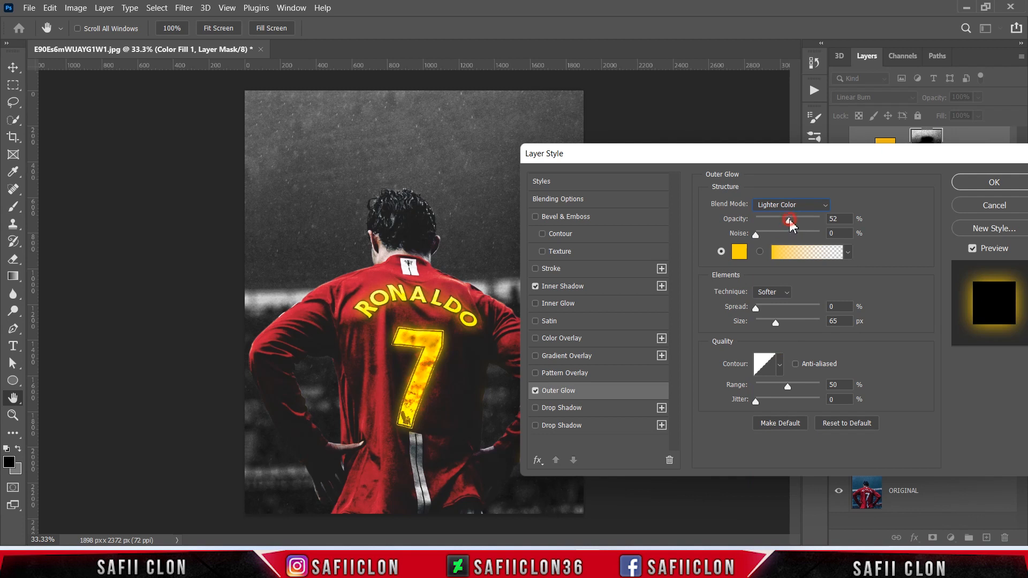
{"action": "left_click", "coordinate": [740, 251]}
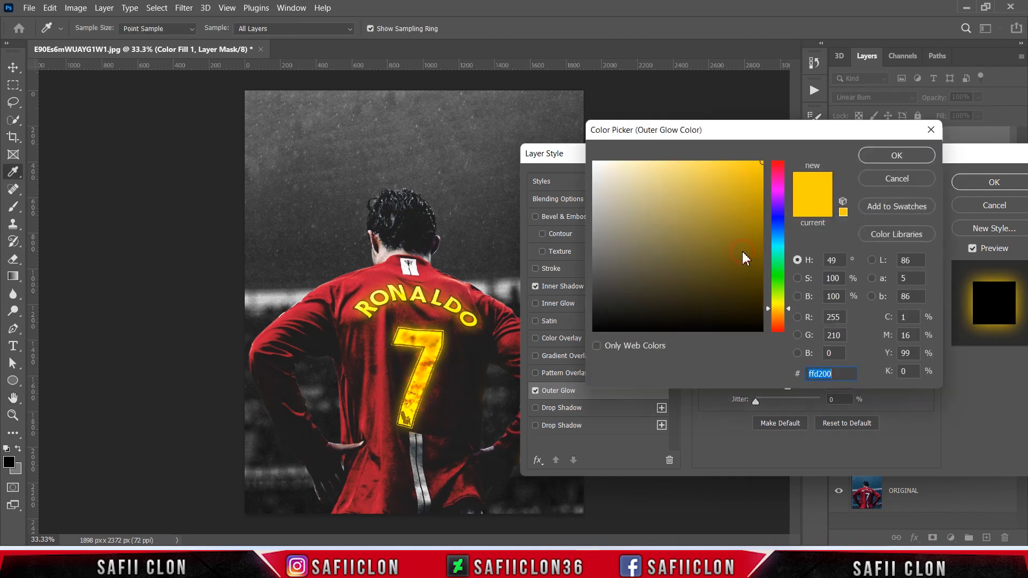
{"action": "type", "text": "ffd"}
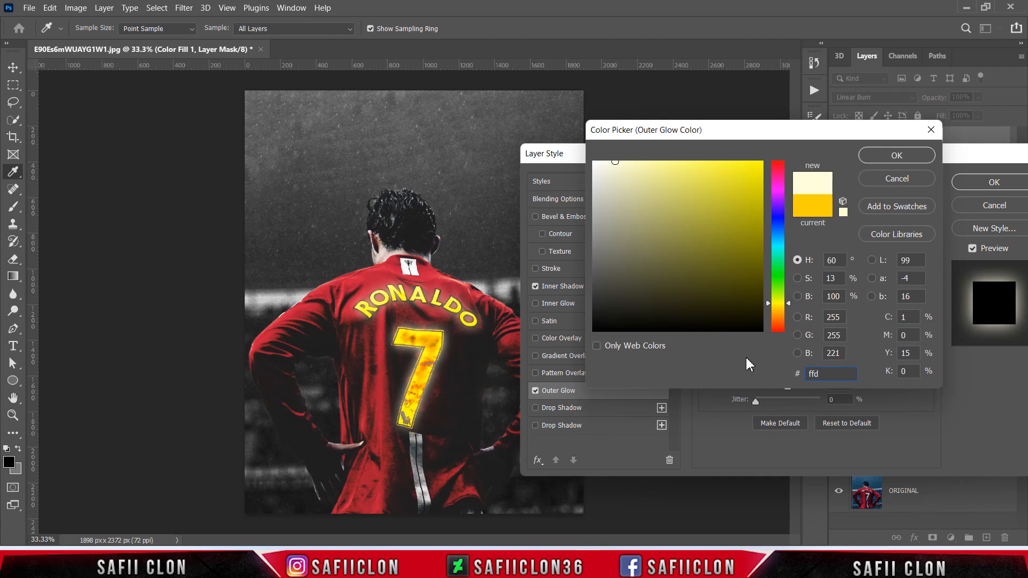
{"action": "type", "text": "200"}
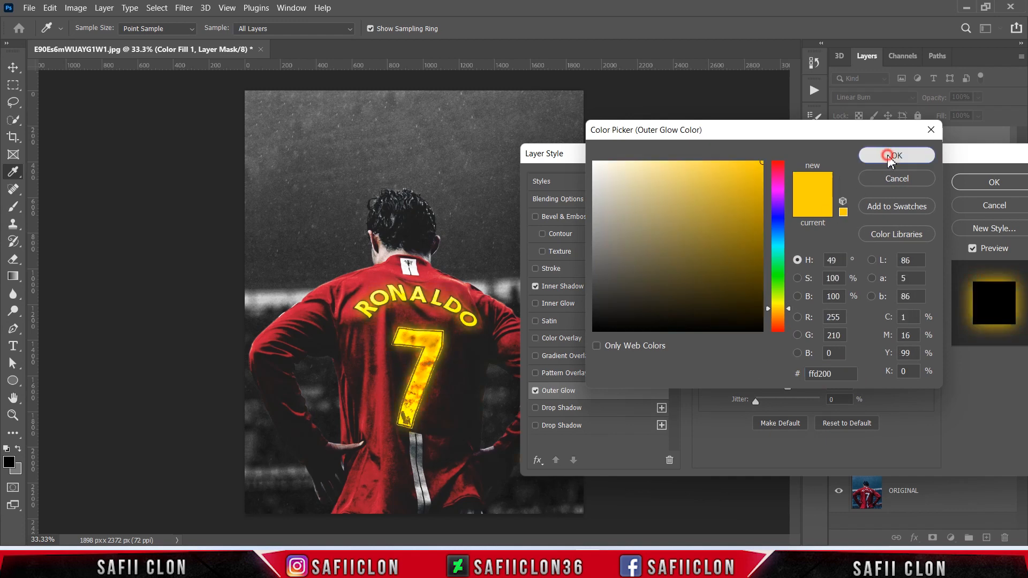
{"action": "left_click", "coordinate": [889, 157]}
Step: Set the Outer Glow's spread to 0% and size to 65 px, apply the layer style, and compare the lettering with and without it
{"action": "left_click", "coordinate": [756, 309]}
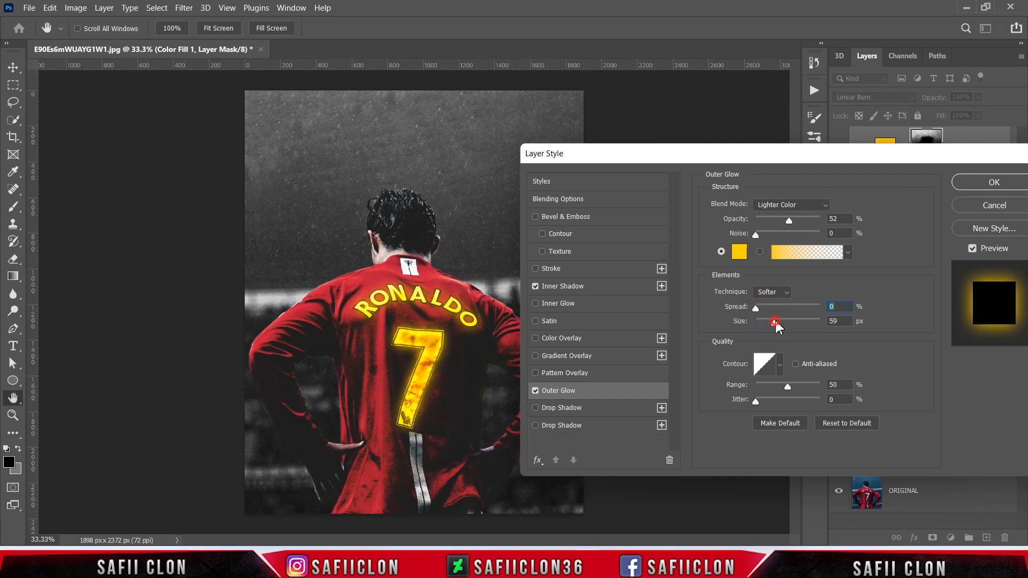
{"action": "mouse_move", "coordinate": [777, 321]}
{"action": "left_mouse_down"}
{"action": "mouse_move", "coordinate": [788, 320]}
{"action": "mouse_move", "coordinate": [777, 320]}
{"action": "left_mouse_up"}
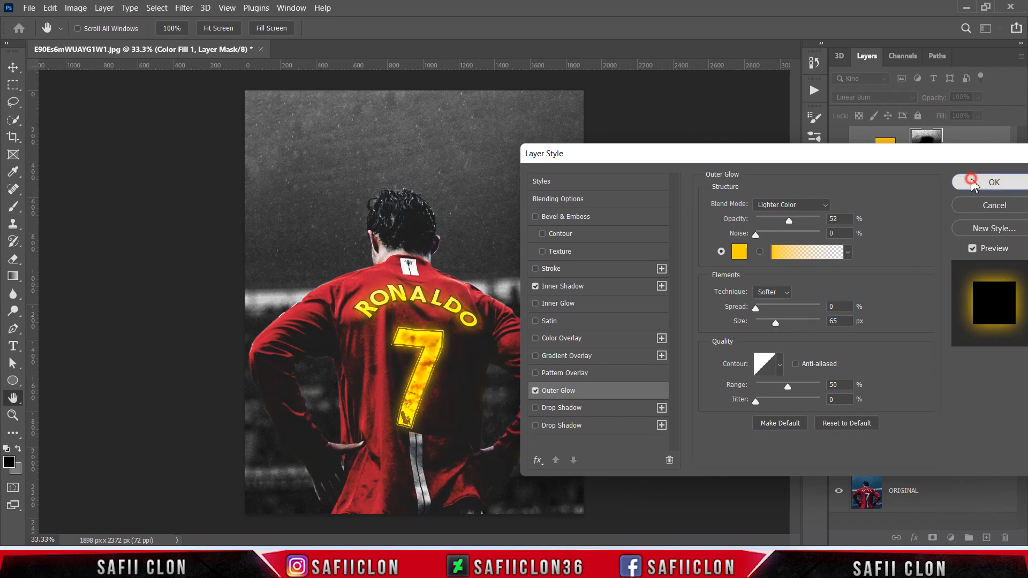
{"action": "left_click", "coordinate": [991, 183]}
{"action": "left_click", "coordinate": [838, 149]}
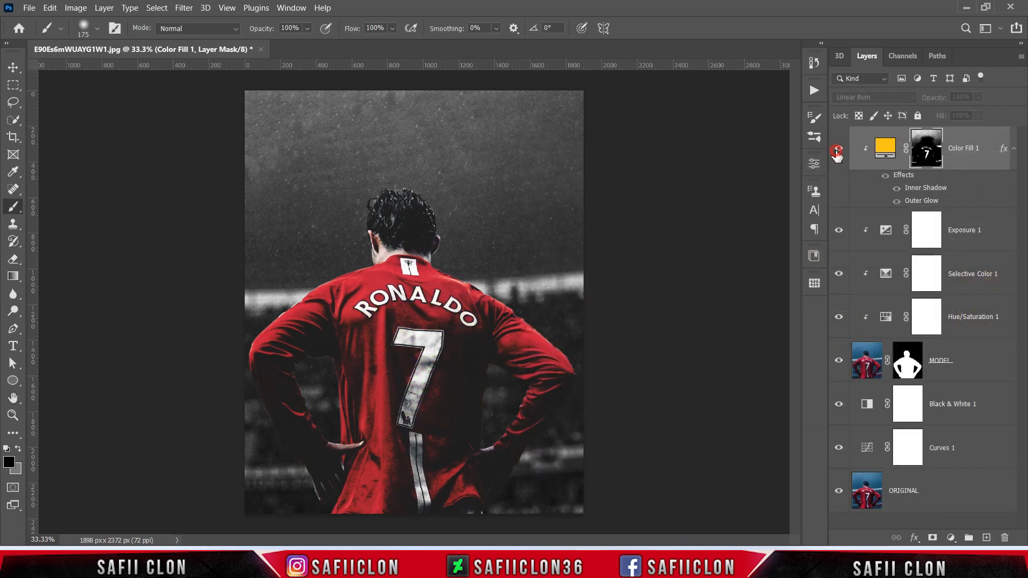
{"action": "left_click", "coordinate": [838, 149]}
{"action": "left_click", "coordinate": [838, 150]}
{"action": "left_click", "coordinate": [838, 149]}
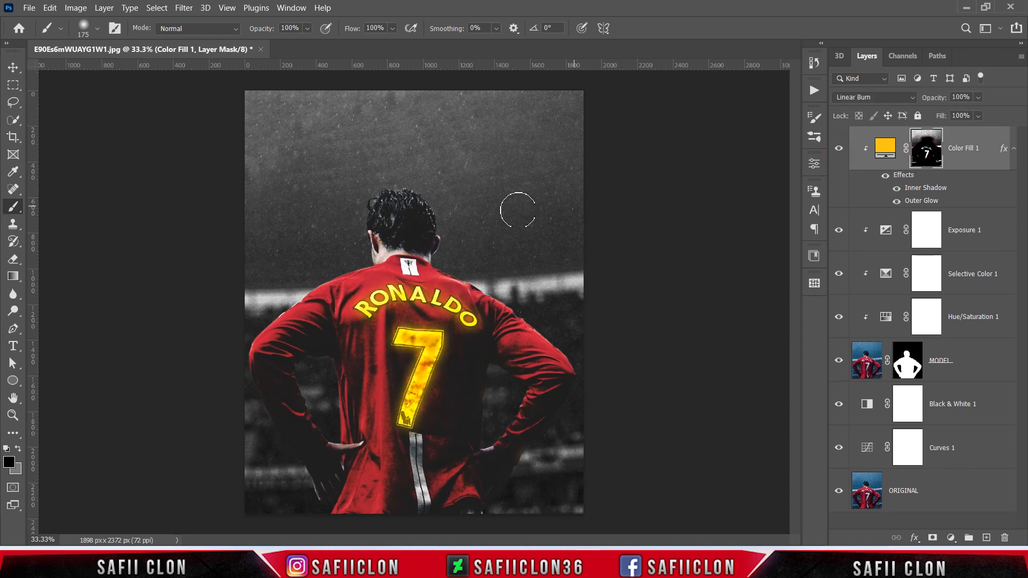
{"action": "mouse_move", "coordinate": [548, 458]}
{"action": "left_mouse_down"}
{"action": "mouse_move", "coordinate": [490, 495]}
{"action": "mouse_move", "coordinate": [498, 477]}
{"action": "left_mouse_up"}
{"action": "mouse_move", "coordinate": [517, 428]}
{"action": "left_mouse_down"}
{"action": "mouse_move", "coordinate": [468, 471]}
{"action": "mouse_move", "coordinate": [538, 429]}
{"action": "mouse_move", "coordinate": [490, 484]}
{"action": "left_mouse_up"}
{"action": "left_click_drag", "start_coordinate": [450, 265], "coordinate": [538, 340]}
Step: Add a Selective Color adjustment layer above Color Fill 1 and clip it to the layers below
{"action": "left_click", "coordinate": [965, 139]}
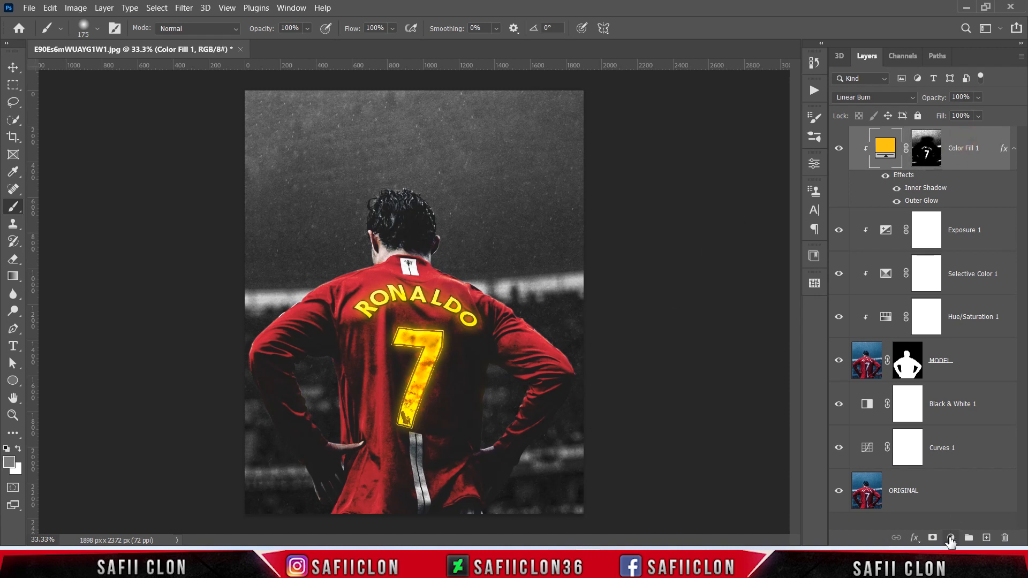
{"action": "left_click", "coordinate": [950, 538]}
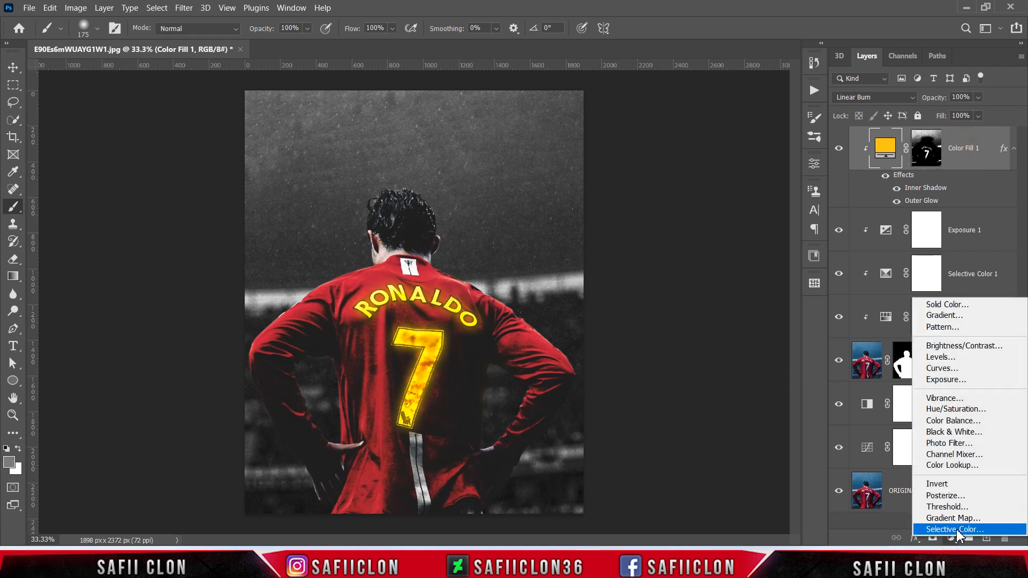
{"action": "left_click", "coordinate": [955, 530]}
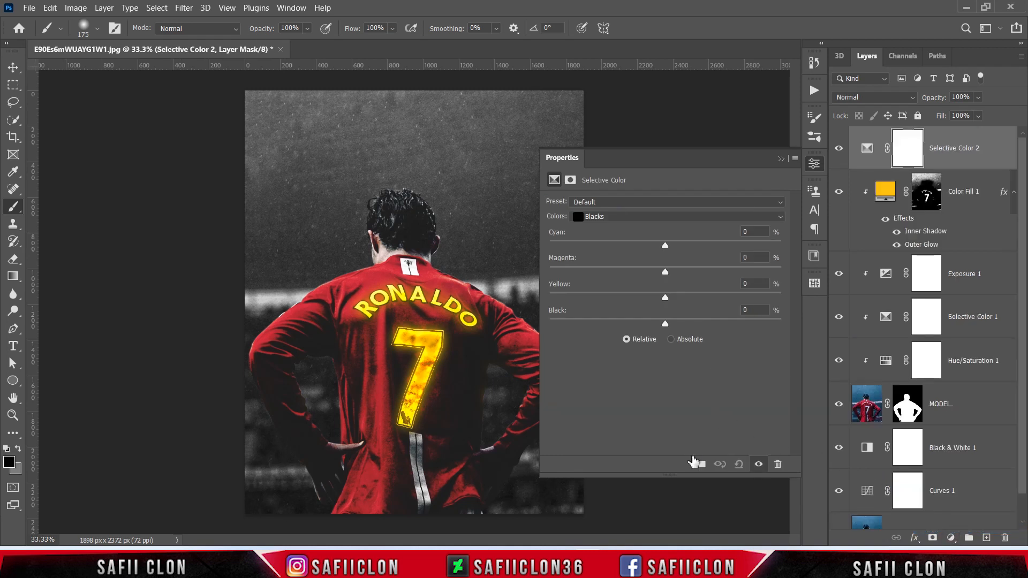
{"action": "left_click", "coordinate": [700, 465]}
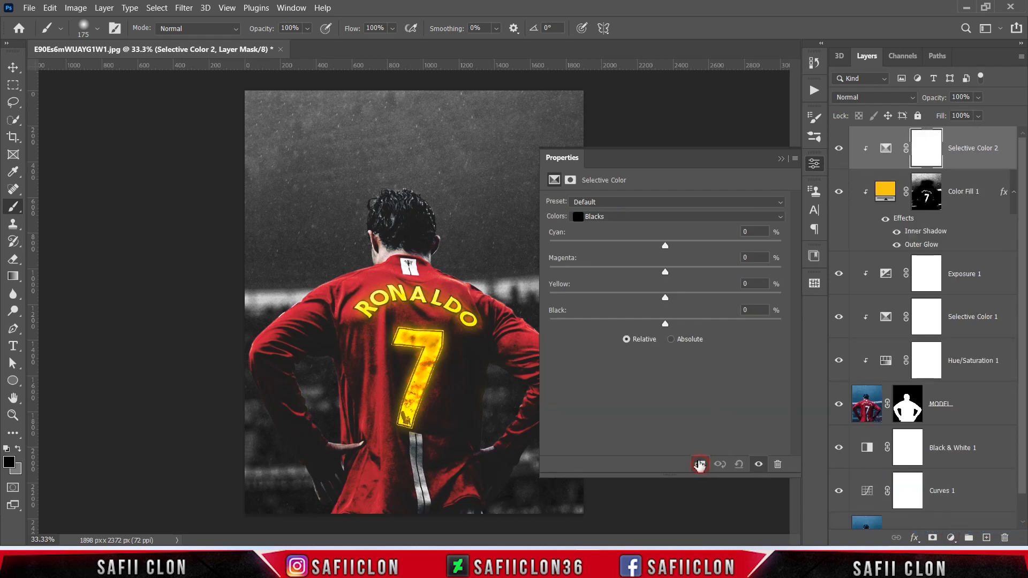
Step: Set Magenta to -69% for the Neutrals in the new Selective Color adjustment
{"action": "left_click", "coordinate": [658, 220]}
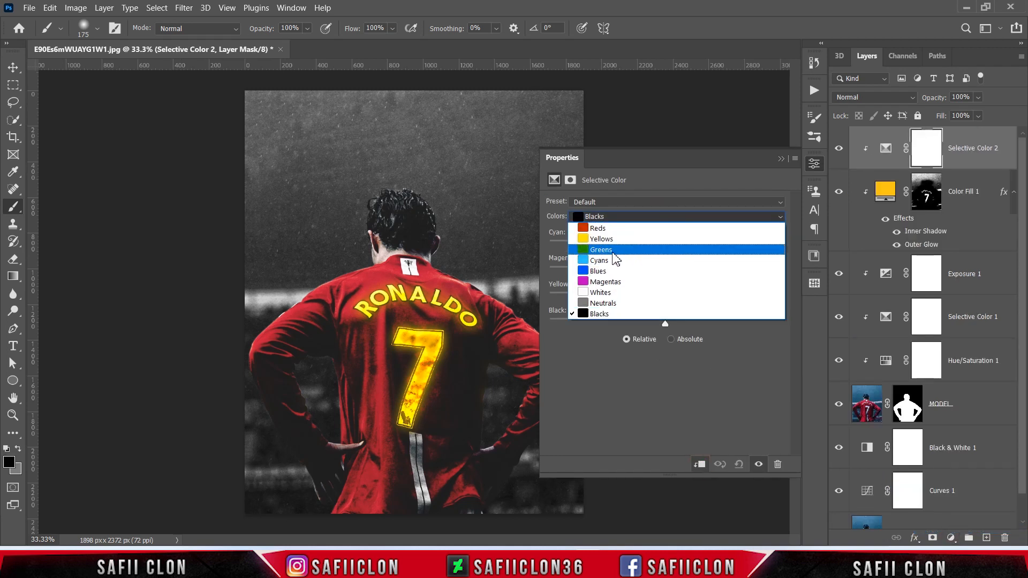
{"action": "left_click", "coordinate": [603, 304]}
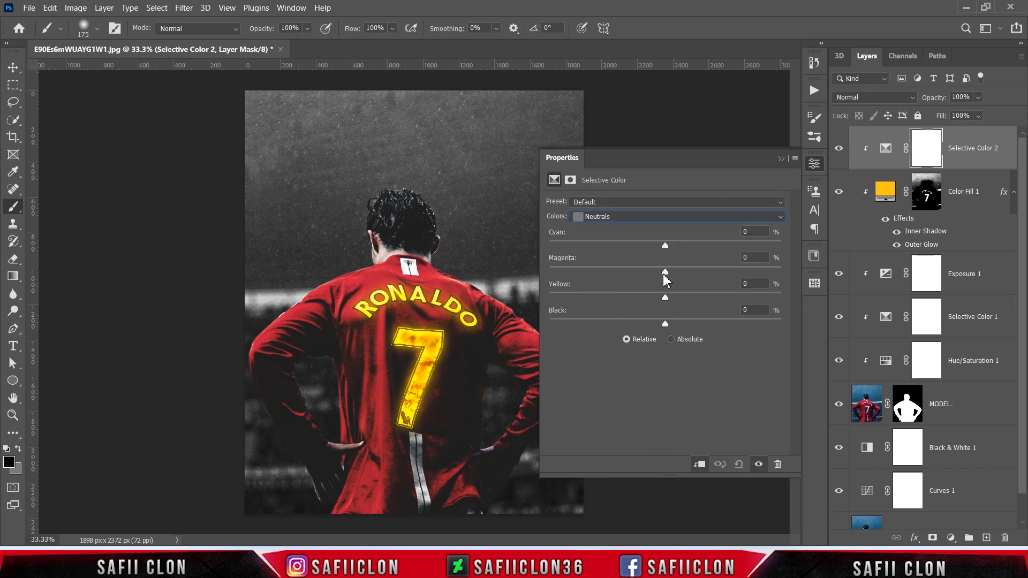
{"action": "left_click_drag", "start_coordinate": [665, 275], "coordinate": [592, 274]}
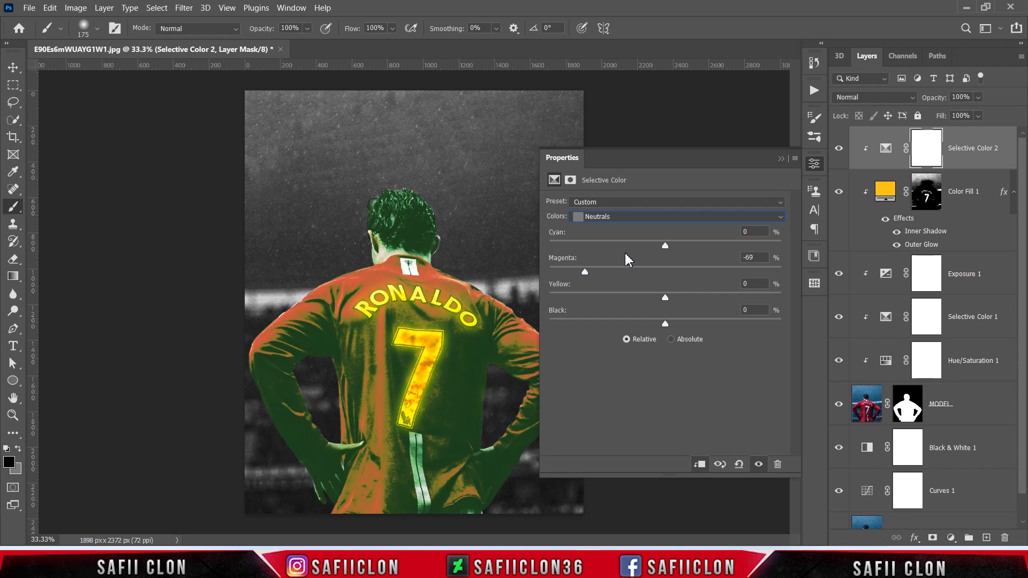
{"action": "left_click", "coordinate": [783, 158]}
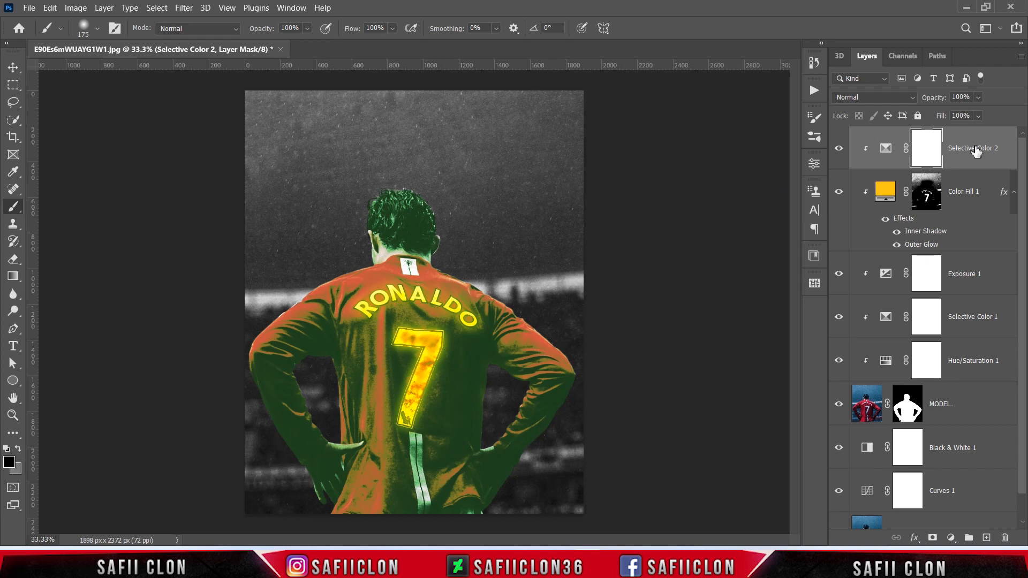
Step: Move Selective Color 2 beneath Exposure 1 and invert its layer mask to black
{"action": "left_click_drag", "start_coordinate": [972, 152], "coordinate": [971, 293]}
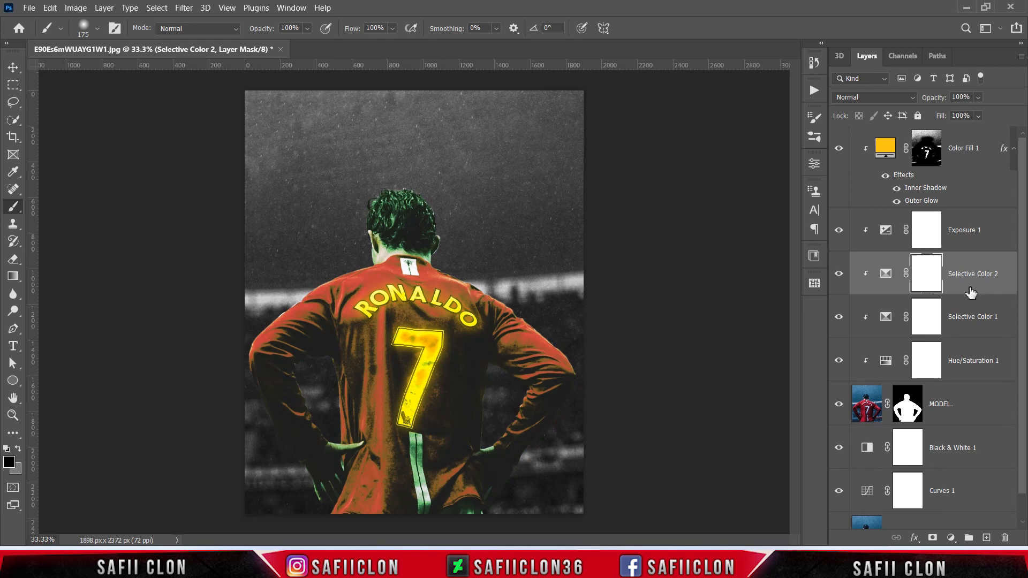
{"action": "left_click", "coordinate": [928, 273]}
{"action": "key", "text": "ctrl+i"}
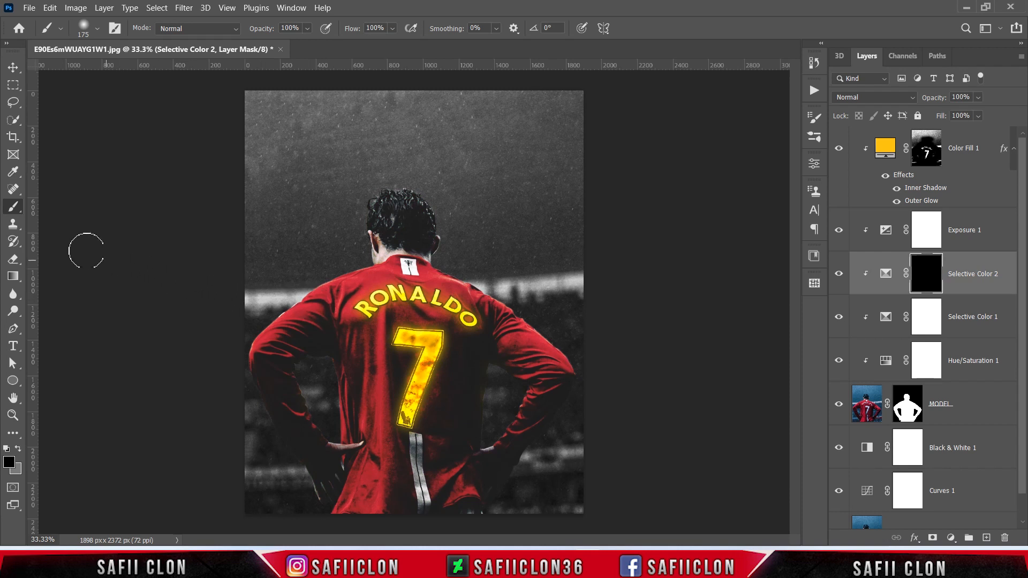
Step: Set up a soft round brush of 322 px at 34% opacity
{"action": "right_click", "coordinate": [13, 206]}
{"action": "left_click", "coordinate": [49, 211]}
{"action": "left_click", "coordinate": [97, 28]}
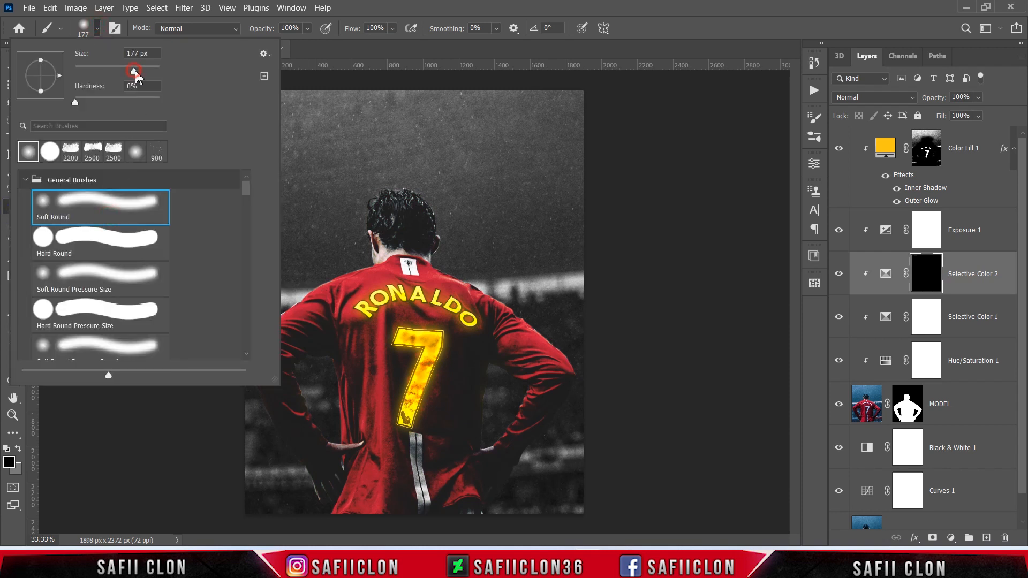
{"action": "left_click_drag", "start_coordinate": [134, 71], "coordinate": [143, 71]}
{"action": "left_click", "coordinate": [98, 30]}
{"action": "left_click_drag", "start_coordinate": [306, 32], "coordinate": [304, 46]}
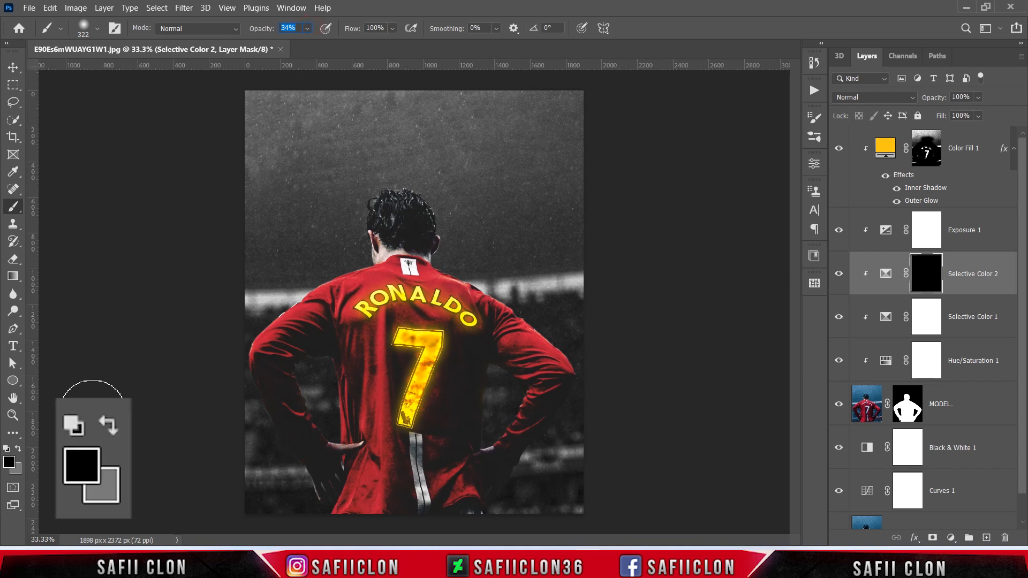
Step: Set the foreground colour to white (ffffff)
{"action": "left_click", "coordinate": [18, 449]}
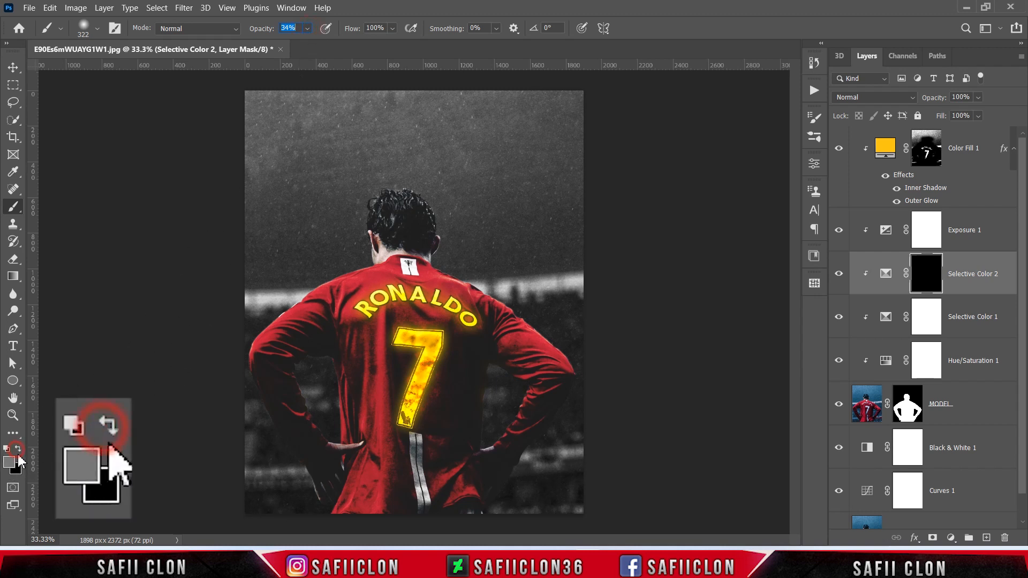
{"action": "left_click", "coordinate": [9, 461]}
{"action": "left_click_drag", "start_coordinate": [633, 261], "coordinate": [582, 156]}
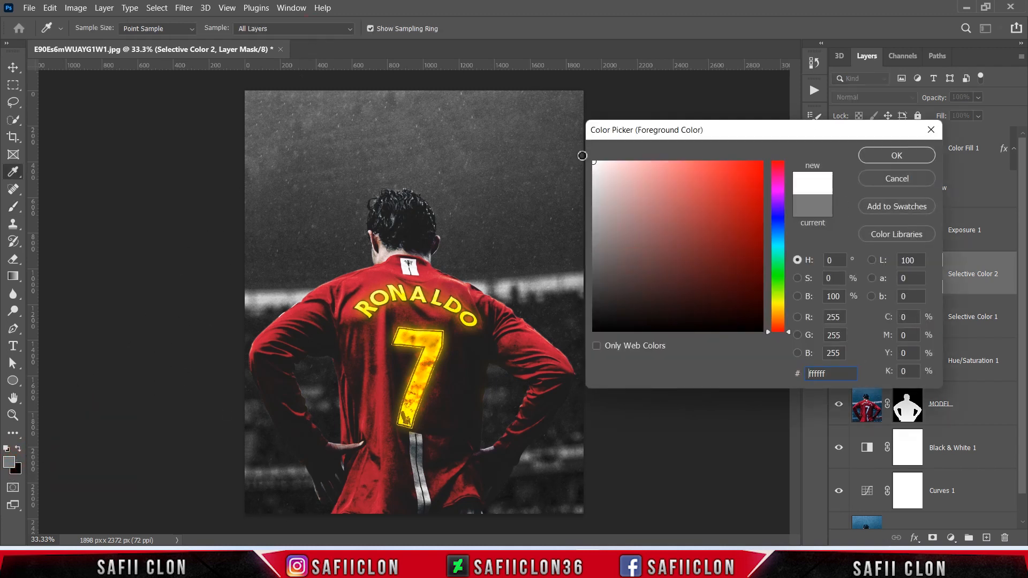
{"action": "left_click", "coordinate": [896, 155]}
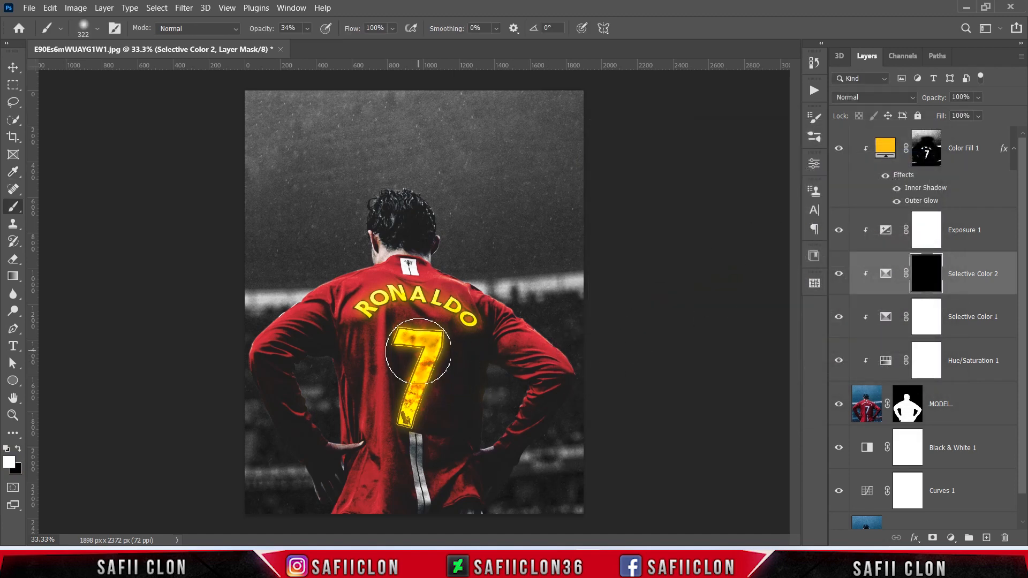
Step: Paint white on the Selective Color 2 mask over the number 7, using a brush of about 150 px
{"action": "key", "text": "ctrl+plus"}
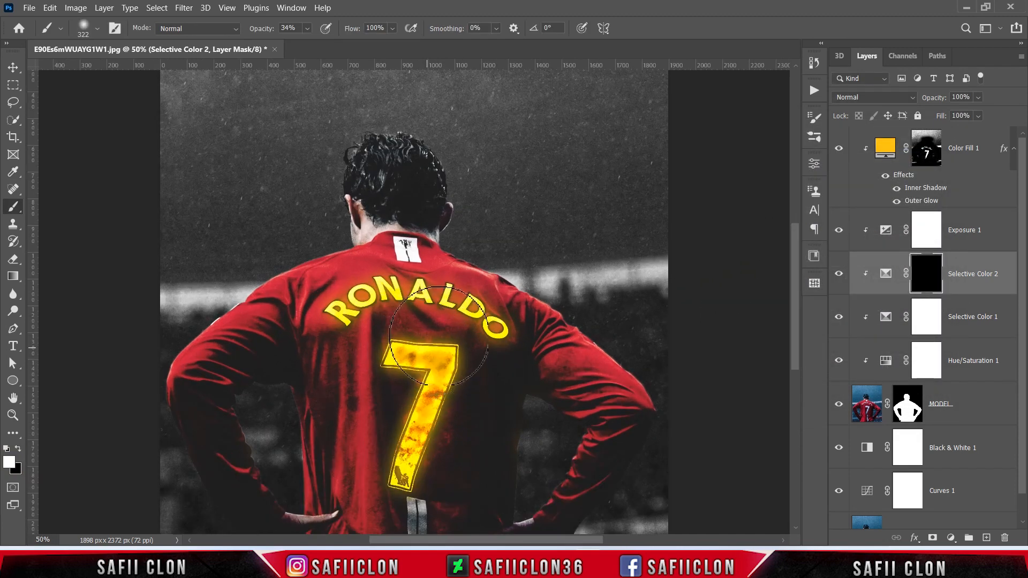
{"action": "scroll", "coordinate": [417, 351], "scroll_direction": "down", "scroll_amount": 2}
{"action": "key", "text": "bracketright"}
{"action": "key", "text": "bracketright"}
{"action": "key", "text": "bracketright"}
{"action": "key", "text": "bracketleft"}
{"action": "key", "text": "bracketleft"}
{"action": "key", "text": "bracketleft"}
{"action": "key", "text": "bracketleft"}
{"action": "key", "text": "bracketleft"}
{"action": "key", "text": "bracketleft"}
{"action": "key", "text": "bracketleft"}
{"action": "key", "text": "bracketleft"}
{"action": "key", "text": "bracketleft"}
{"action": "key", "text": "bracketleft"}
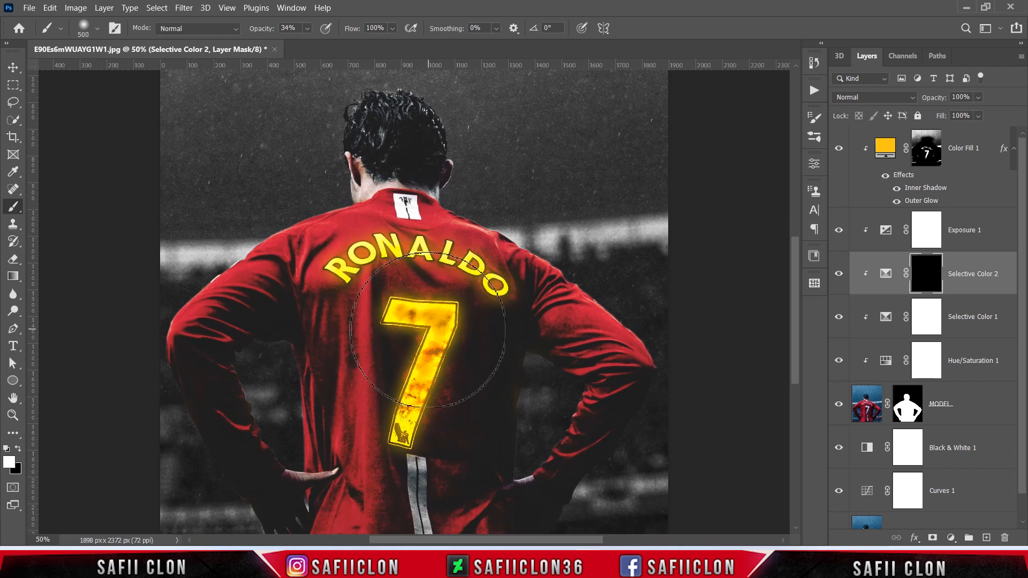
{"action": "left_click", "coordinate": [416, 318]}
{"action": "mouse_move", "coordinate": [417, 318]}
{"action": "left_mouse_down"}
{"action": "mouse_move", "coordinate": [402, 314]}
{"action": "mouse_move", "coordinate": [441, 319]}
{"action": "mouse_move", "coordinate": [406, 409]}
{"action": "left_mouse_up"}
{"action": "key", "text": "bracketright"}
{"action": "key", "text": "bracketright"}
Step: Paint the Selective Color 2 mask over the shirt name with a 100 px brush and compare the image with the layer hidden
{"action": "key", "text": "bracketright"}
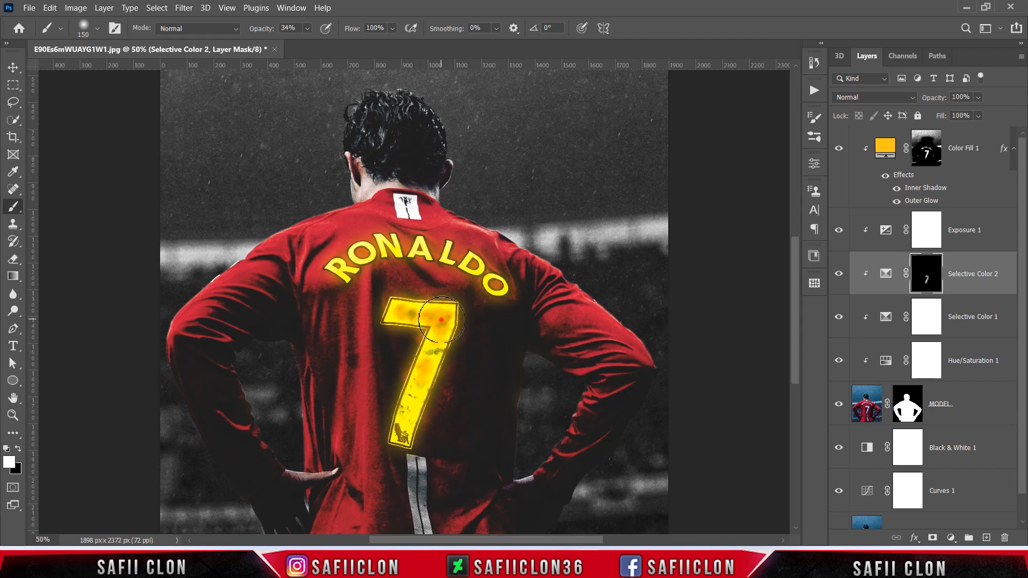
{"action": "mouse_move", "coordinate": [440, 321]}
{"action": "left_mouse_down"}
{"action": "mouse_move", "coordinate": [442, 353]}
{"action": "mouse_move", "coordinate": [417, 390]}
{"action": "left_mouse_up"}
{"action": "key", "text": "bracketright"}
{"action": "key", "text": "bracketright"}
{"action": "key", "text": "bracketright"}
{"action": "key", "text": "bracketleft"}
{"action": "key", "text": "bracketleft"}
{"action": "key", "text": "bracketleft"}
{"action": "key", "text": "bracketleft"}
{"action": "key", "text": "bracketleft"}
{"action": "mouse_move", "coordinate": [352, 268]}
{"action": "left_mouse_down"}
{"action": "mouse_move", "coordinate": [385, 245]}
{"action": "mouse_move", "coordinate": [454, 253]}
{"action": "left_mouse_up"}
{"action": "left_click", "coordinate": [840, 275]}
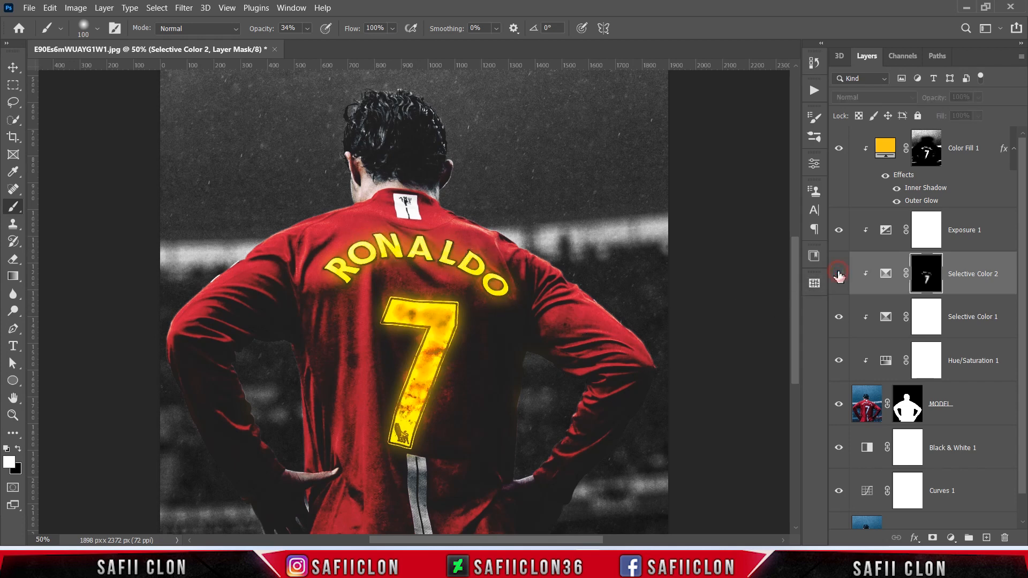
{"action": "left_click", "coordinate": [839, 275]}
{"action": "left_click", "coordinate": [839, 275]}
{"action": "left_click", "coordinate": [839, 275]}
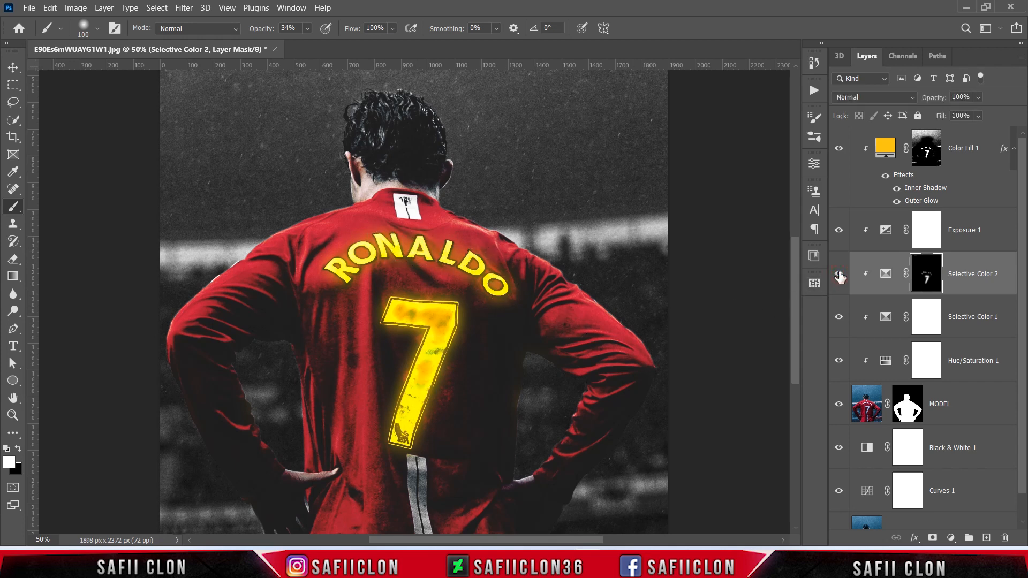
Step: Group the layers from Color Fill 1 down to MODEL as MODEL and compare the image with the group hidden
{"action": "left_click", "coordinate": [970, 154]}
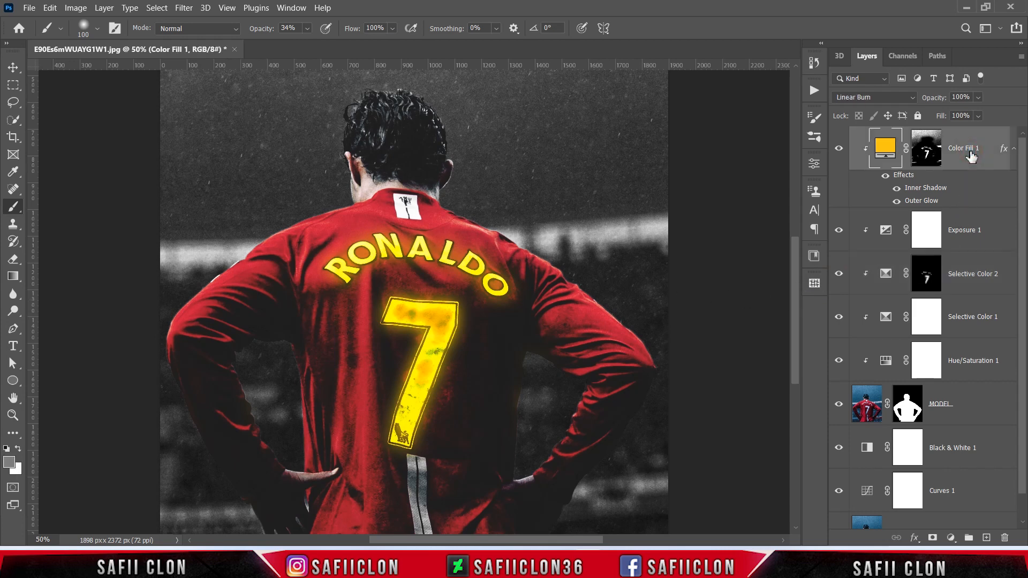
{"action": "left_click", "coordinate": [970, 405], "text": "shift"}
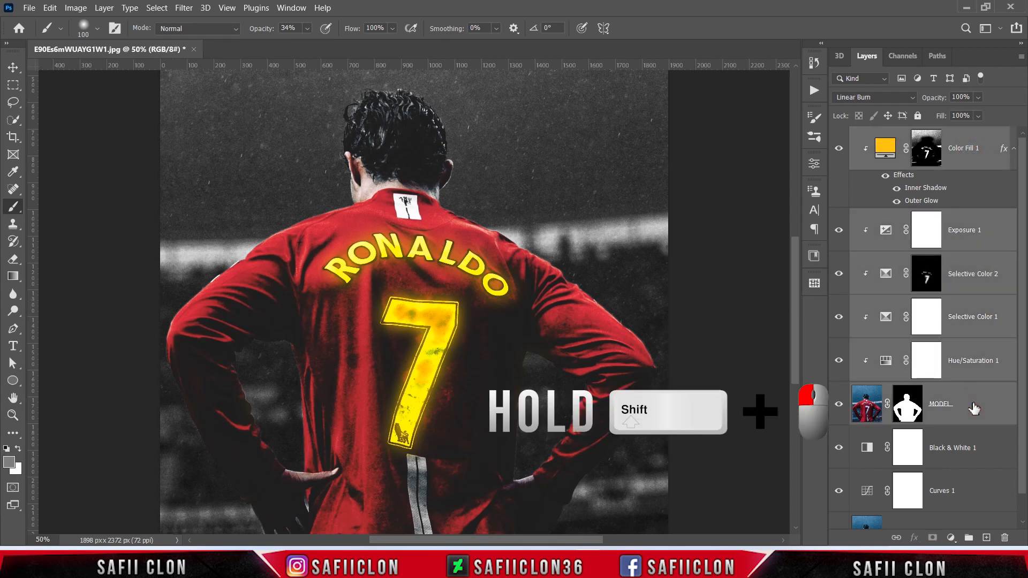
{"action": "right_click", "coordinate": [974, 408]}
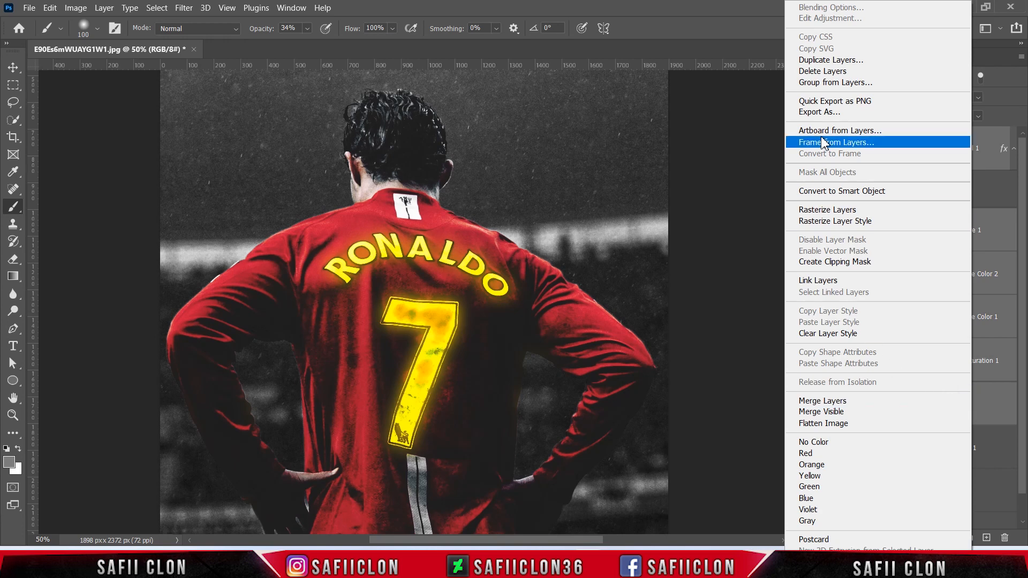
{"action": "left_click", "coordinate": [821, 84]}
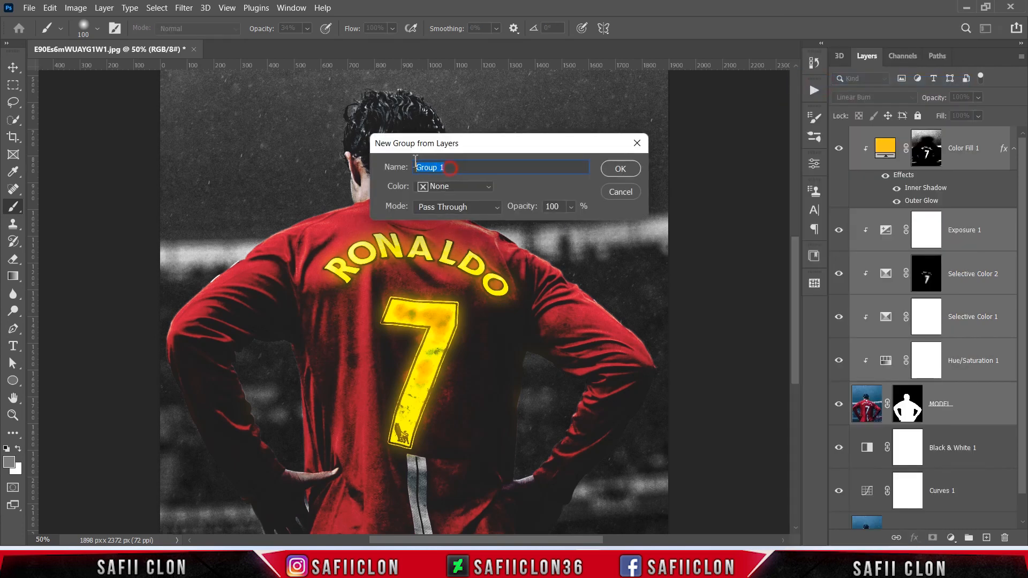
{"action": "type", "text": "MODEL"}
{"action": "left_click", "coordinate": [617, 169]}
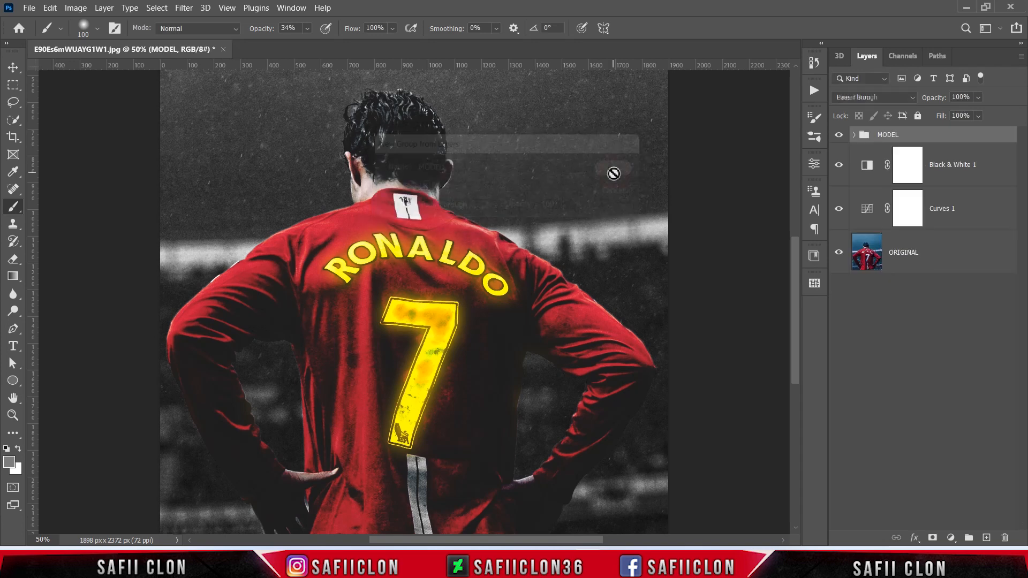
{"action": "left_click", "coordinate": [839, 137]}
{"action": "left_click", "coordinate": [838, 137]}
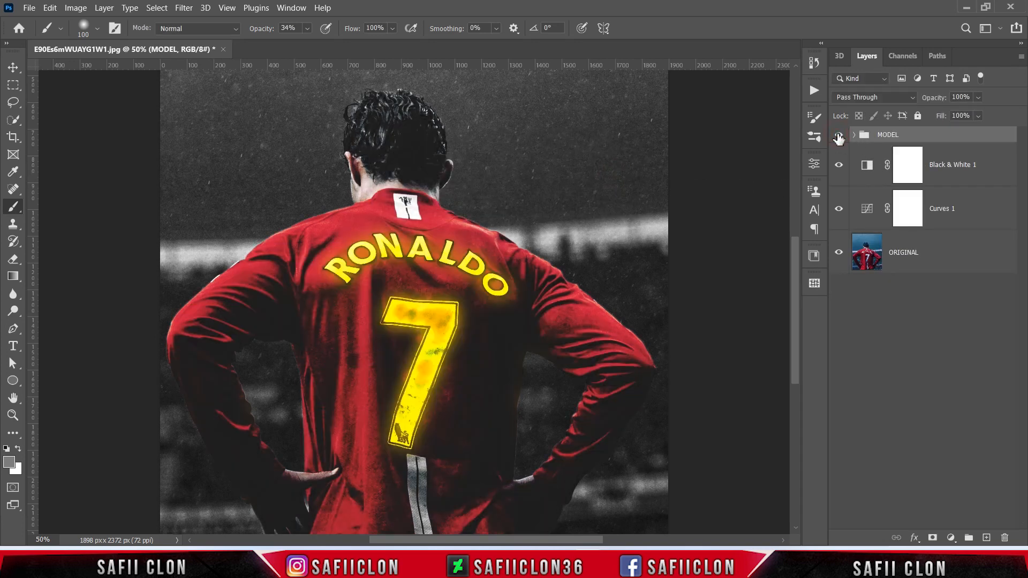
Step: Group Black & White 1 and Curves 1 as BACKGROUND, and compare the image with each group hidden
{"action": "left_click", "coordinate": [967, 166]}
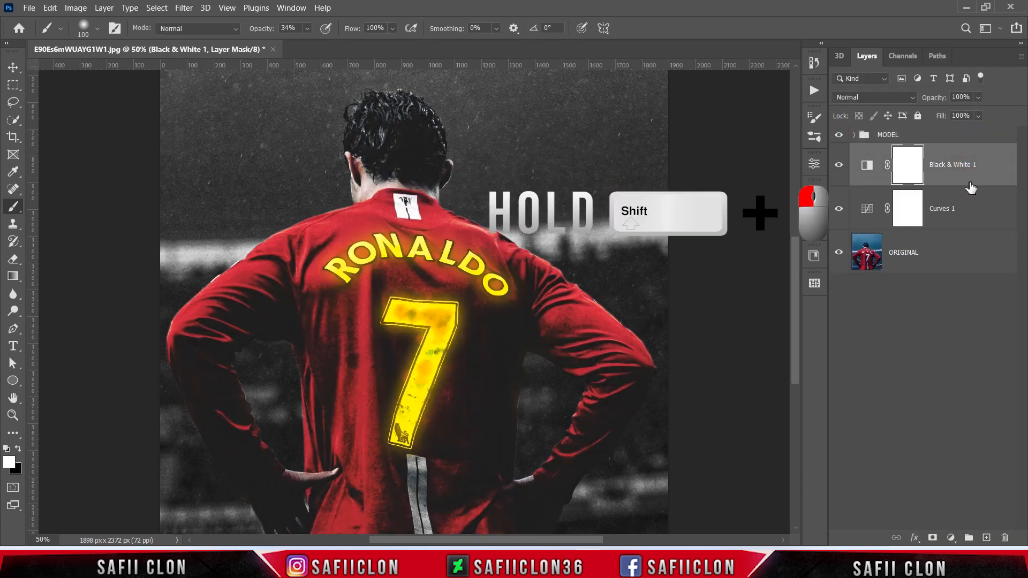
{"action": "left_click", "coordinate": [964, 211], "text": "shift"}
{"action": "right_click", "coordinate": [958, 207]}
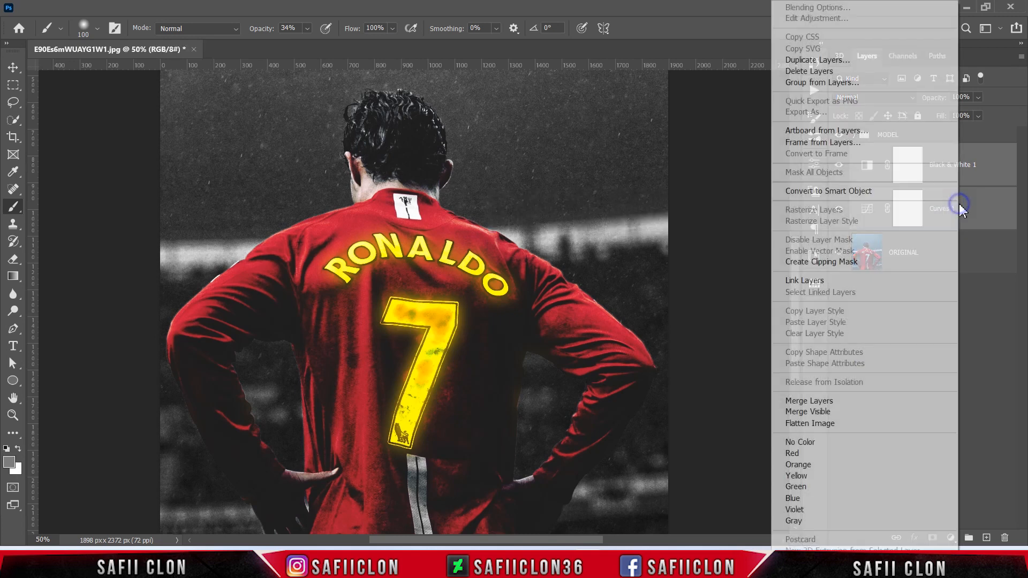
{"action": "left_click", "coordinate": [794, 83]}
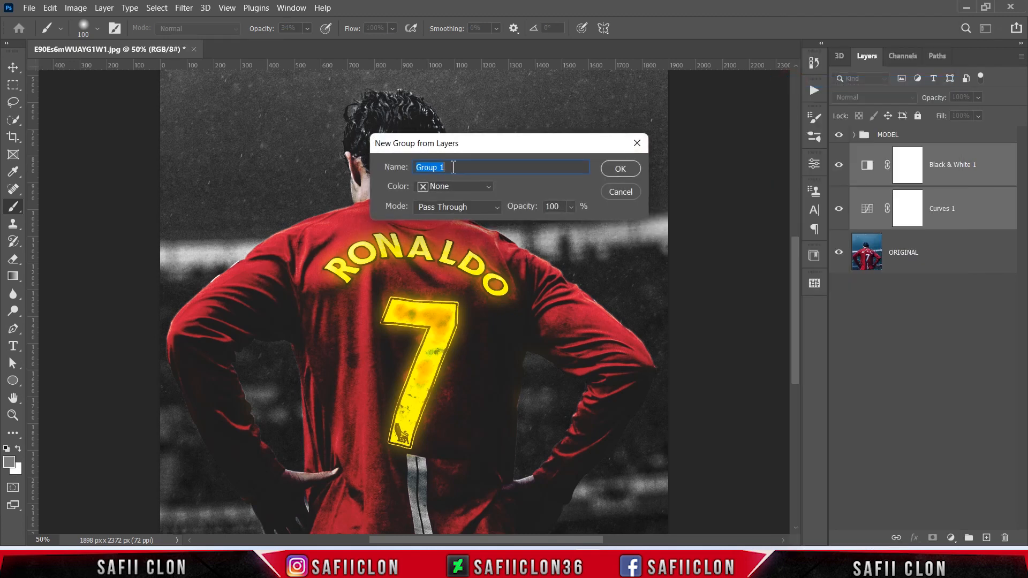
{"action": "type", "text": "BACKGROUND"}
{"action": "left_click", "coordinate": [620, 169]}
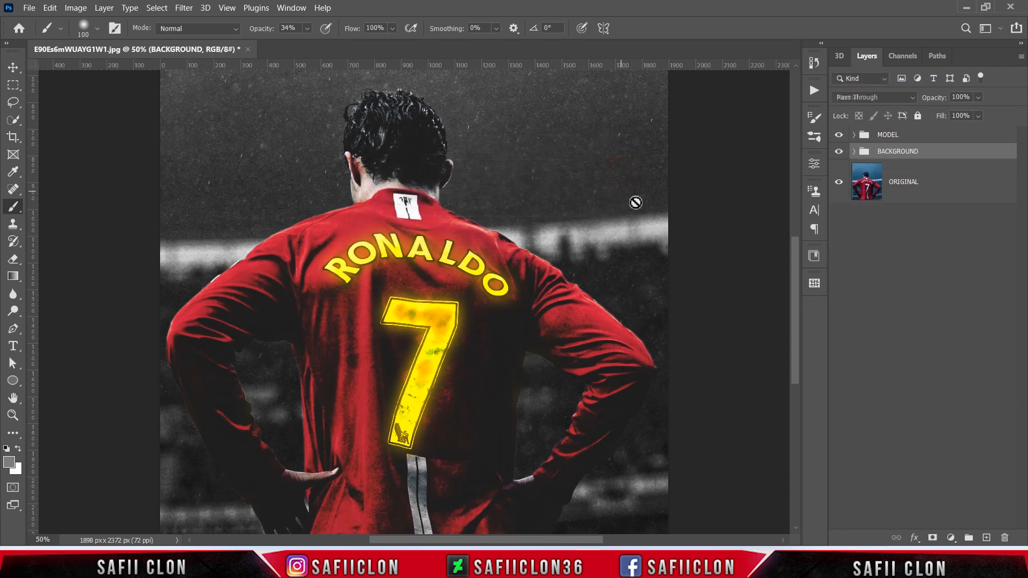
{"action": "left_click", "coordinate": [838, 152]}
{"action": "left_click", "coordinate": [839, 152]}
{"action": "left_click", "coordinate": [838, 152]}
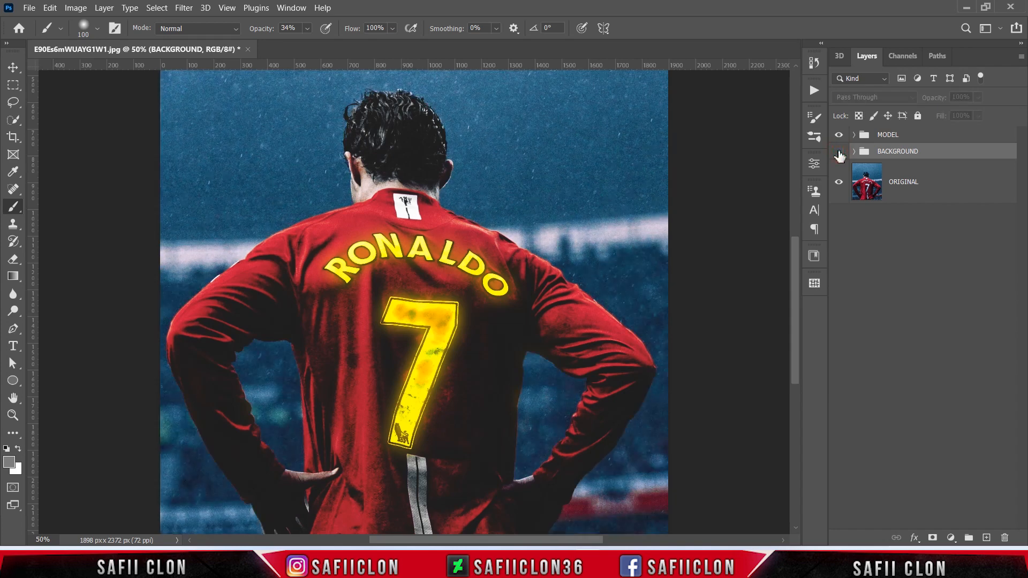
{"action": "left_click", "coordinate": [839, 152]}
{"action": "left_click", "coordinate": [839, 135]}
{"action": "left_click", "coordinate": [839, 135]}
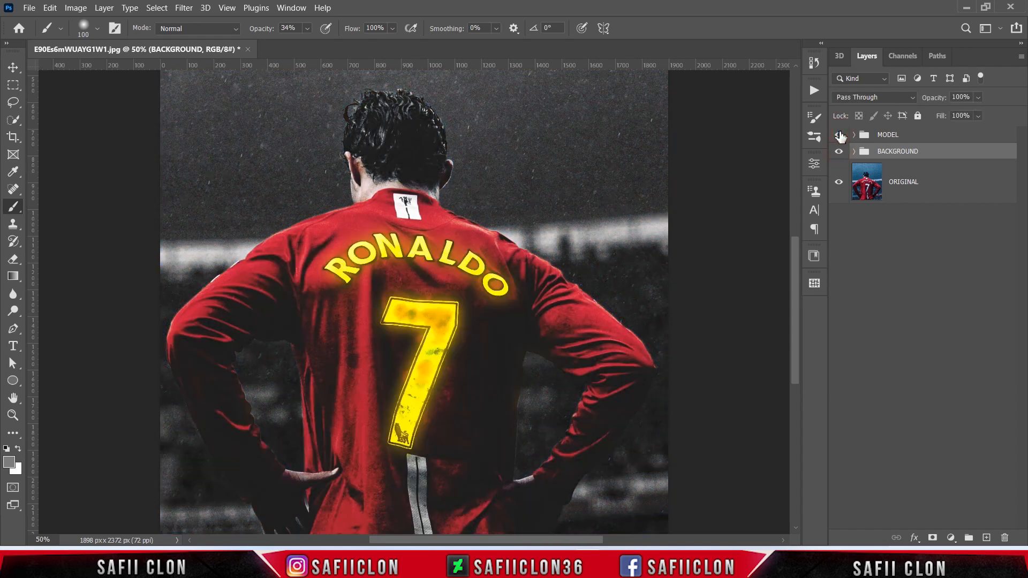
Step: Add a Curves adjustment layer above the MODEL group
{"action": "left_click", "coordinate": [931, 136]}
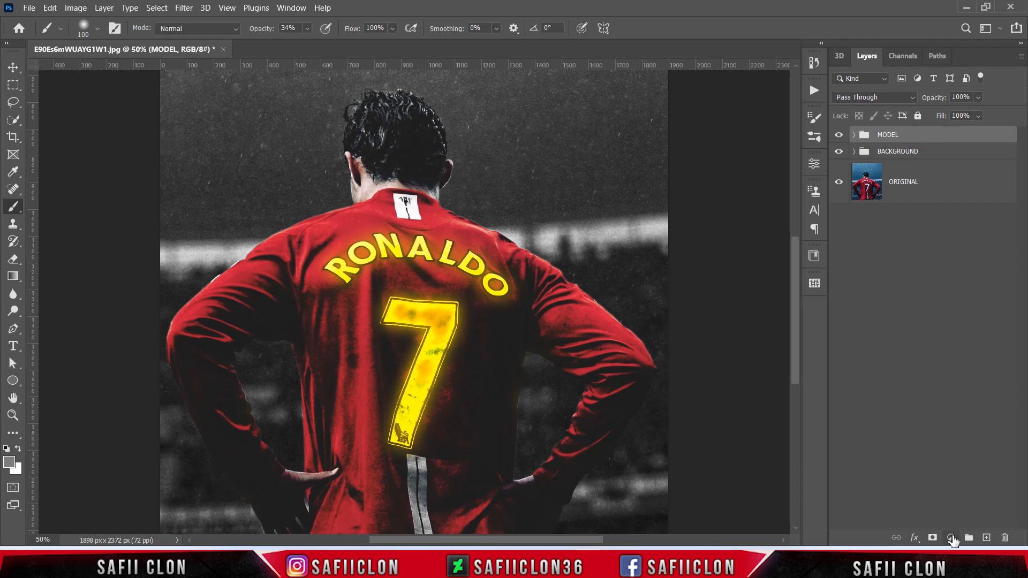
{"action": "left_click", "coordinate": [951, 538]}
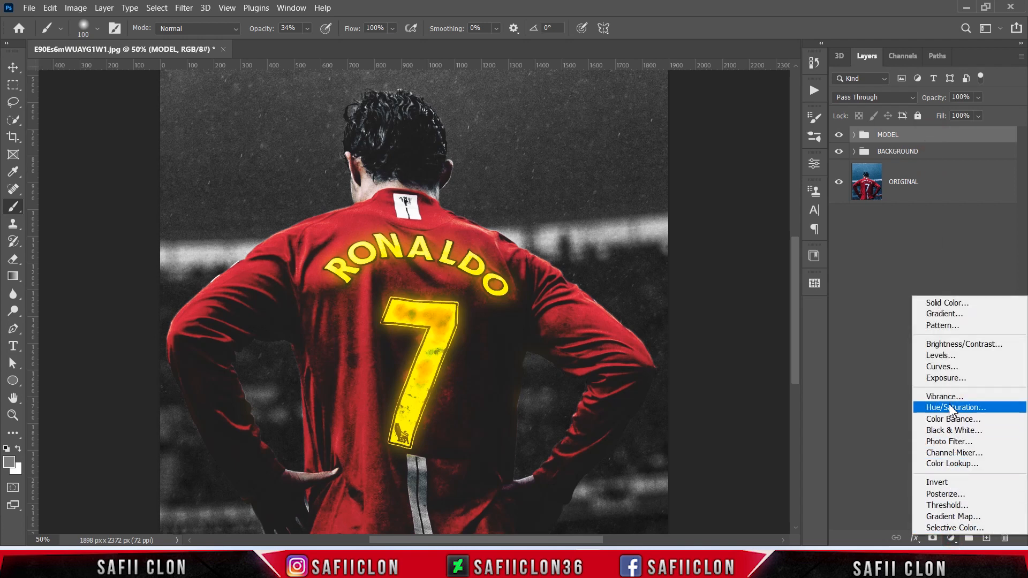
{"action": "left_click", "coordinate": [941, 367]}
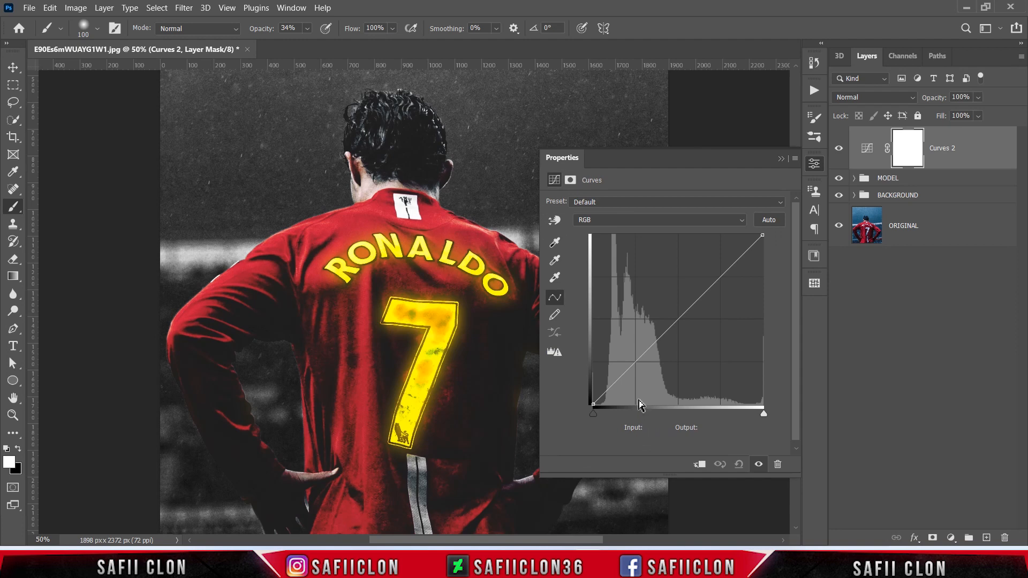
Step: Add a midtone point to the Curves 2 RGB curve and set it to input 125, output 128
{"action": "left_click", "coordinate": [677, 320]}
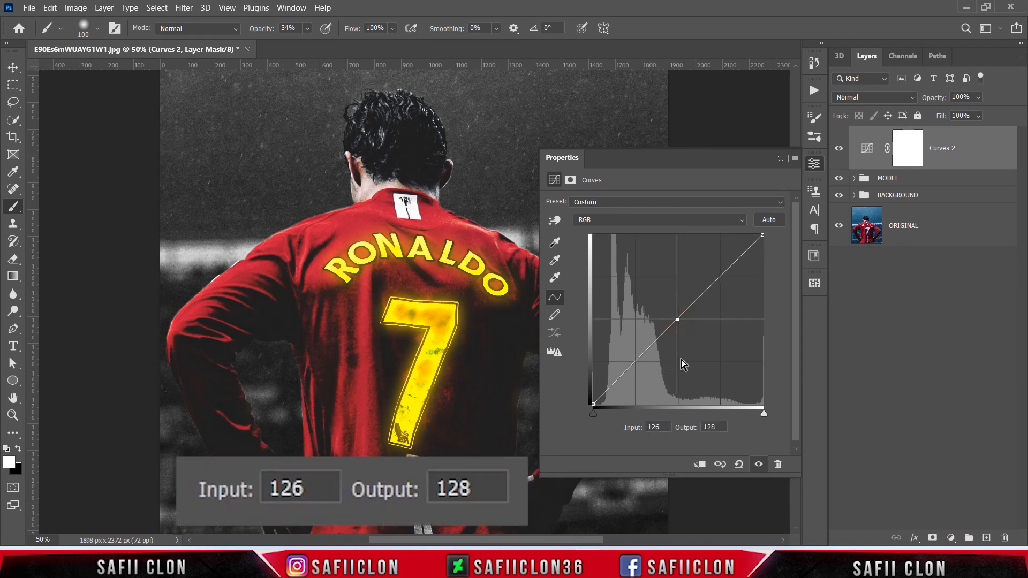
{"action": "double_click", "coordinate": [665, 428]}
{"action": "type", "text": "125"}
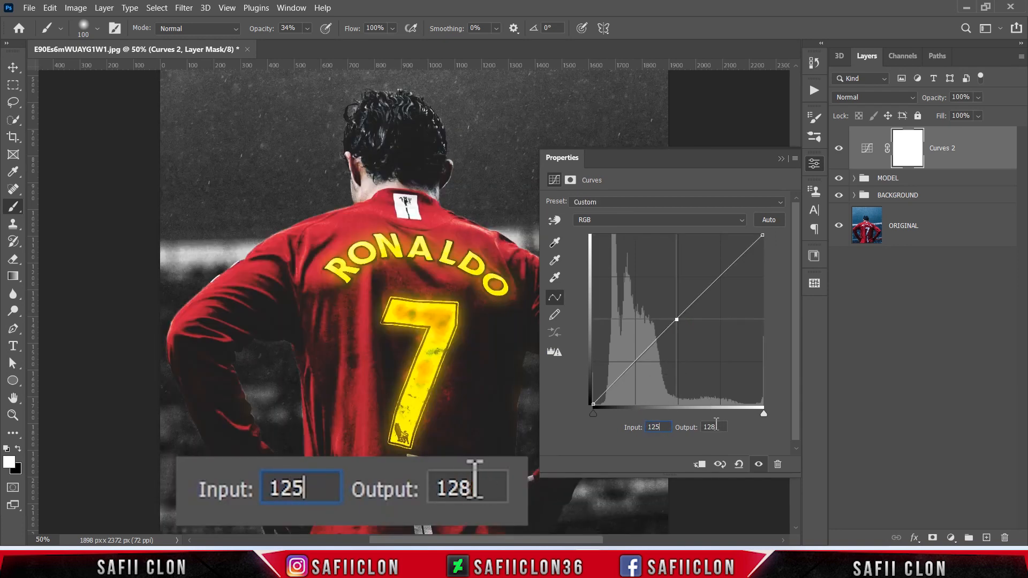
{"action": "double_click", "coordinate": [715, 427]}
{"action": "type", "text": "128"}
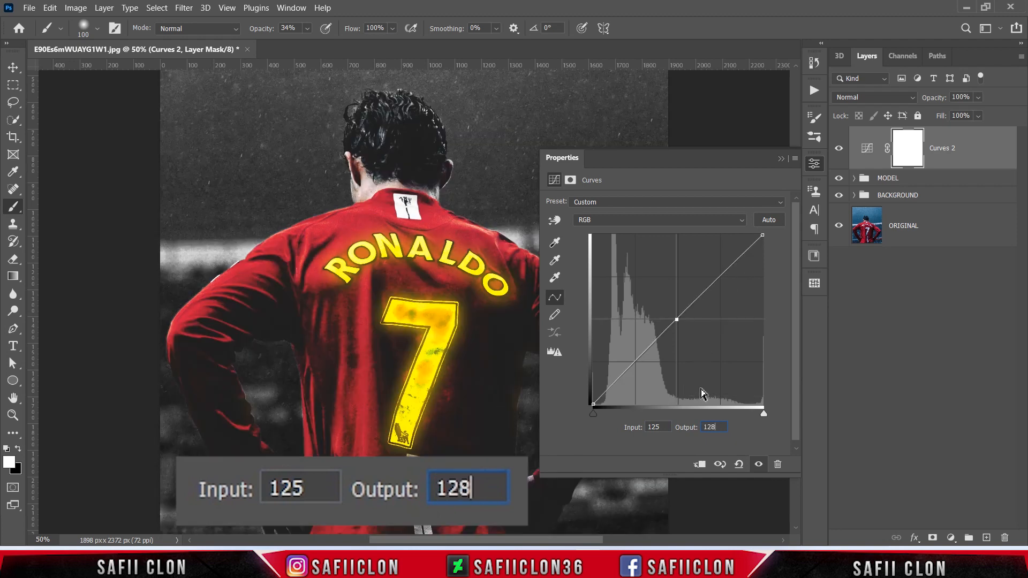
Step: Add a shadow point to the Curves 2 RGB curve and set it to input 69, output 64
{"action": "left_click", "coordinate": [636, 362]}
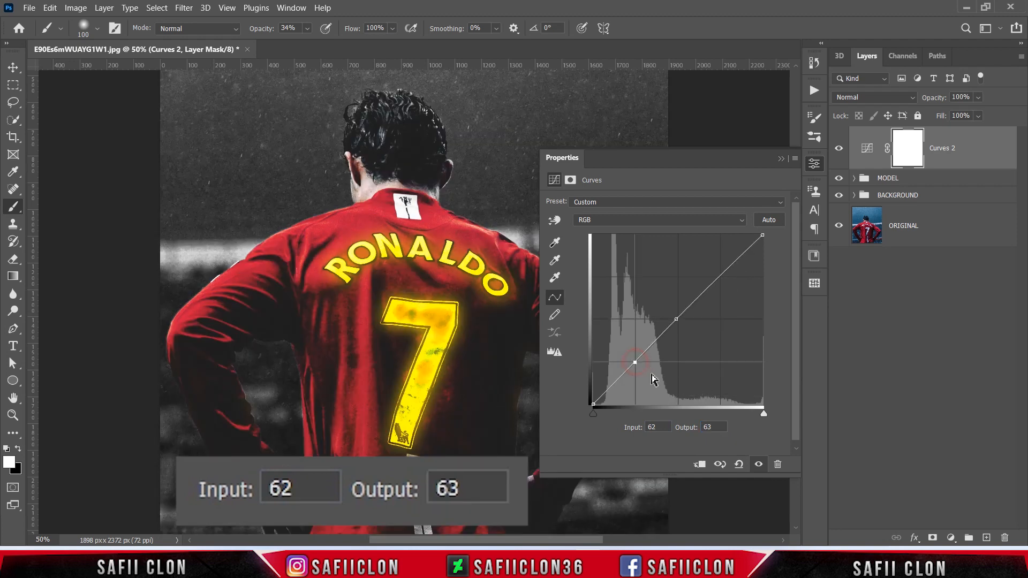
{"action": "double_click", "coordinate": [663, 427]}
{"action": "type", "text": "69"}
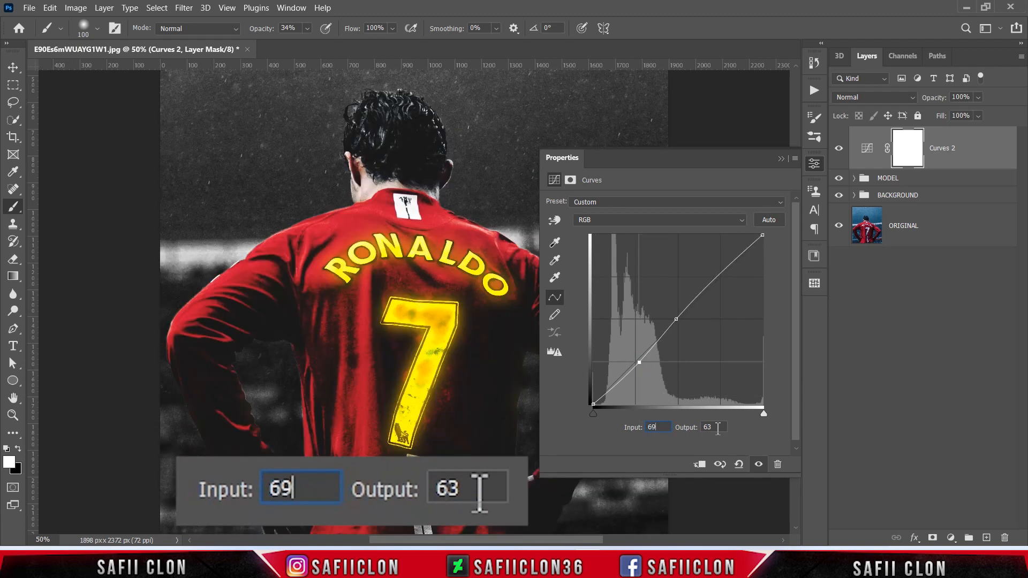
{"action": "double_click", "coordinate": [716, 426]}
{"action": "type", "text": "6"}
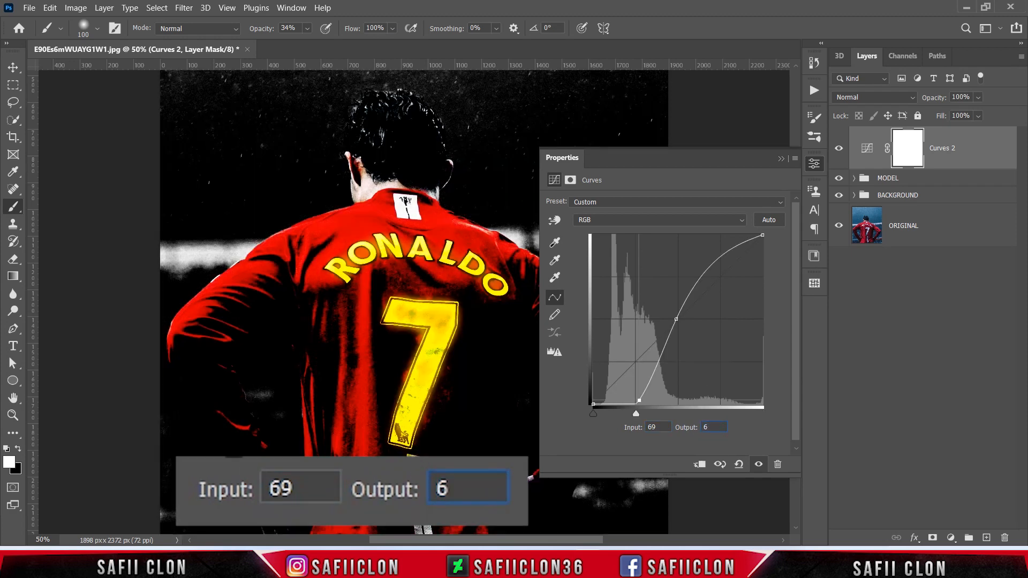
{"action": "type", "text": "4"}
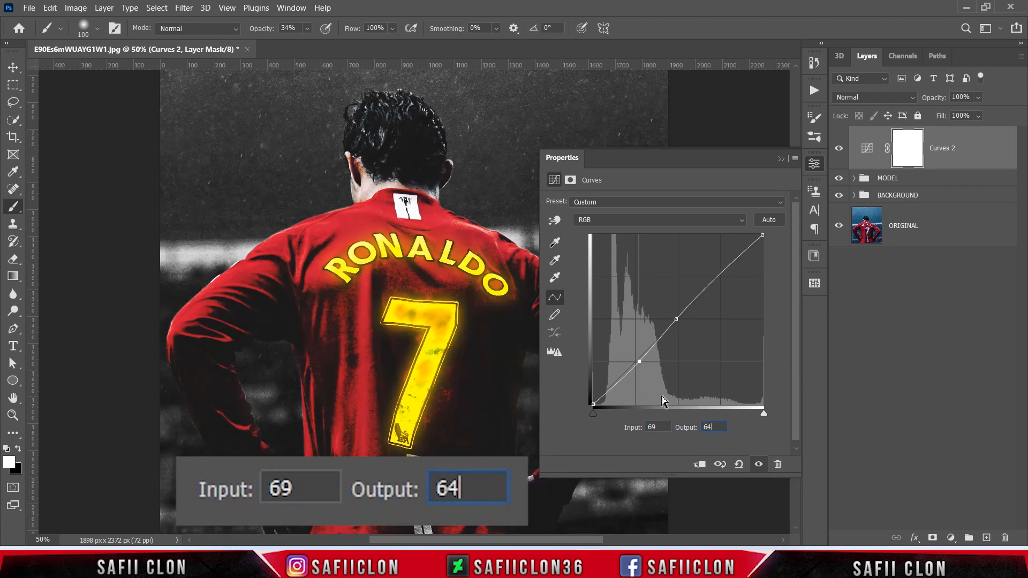
Step: Set the Curves 2 black point at input 0 to output 20, and compare the image with the layer hidden
{"action": "left_click", "coordinate": [593, 404]}
{"action": "double_click", "coordinate": [657, 427]}
{"action": "double_click", "coordinate": [714, 427]}
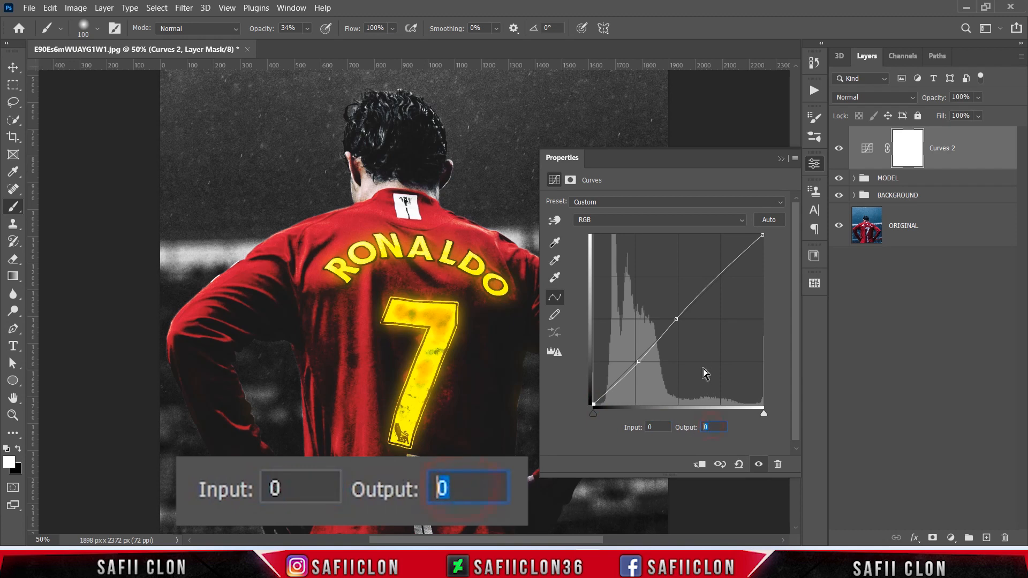
{"action": "type", "text": "20"}
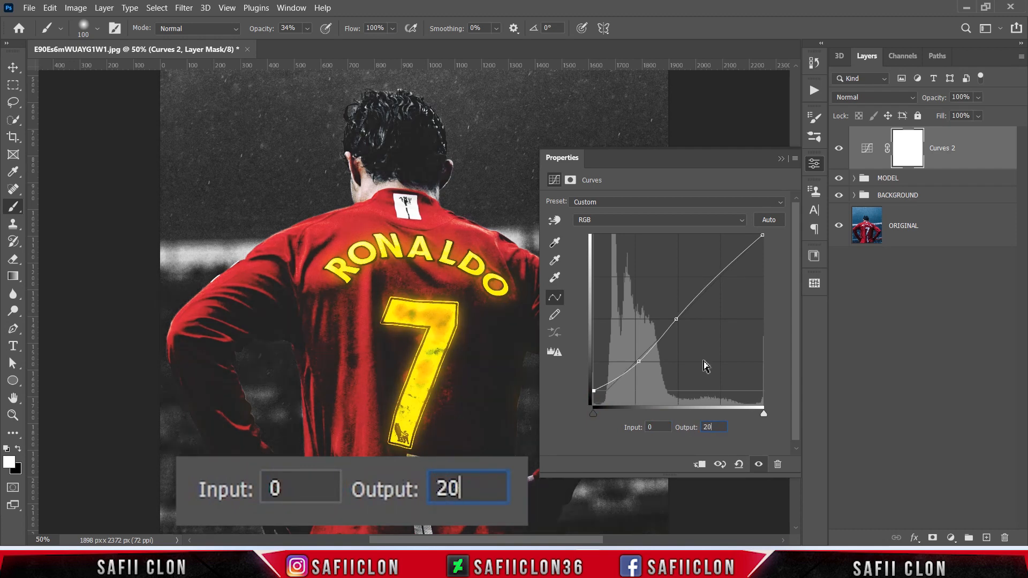
{"action": "left_click", "coordinate": [781, 158]}
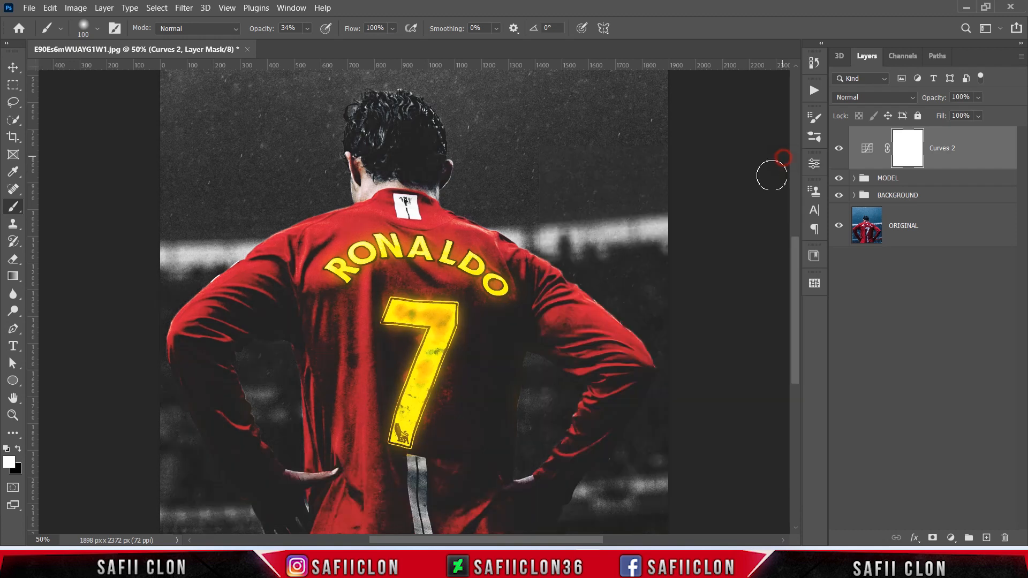
{"action": "key", "text": "ctrl+minus"}
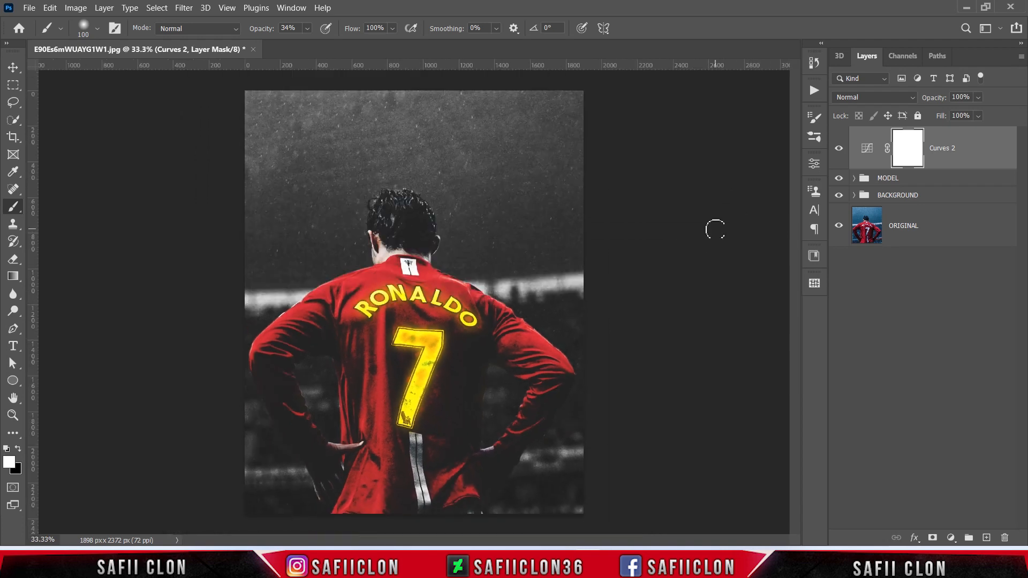
{"action": "left_click", "coordinate": [838, 149]}
{"action": "left_click", "coordinate": [838, 150]}
{"action": "left_click", "coordinate": [838, 149]}
{"action": "left_click", "coordinate": [838, 150]}
Step: Add an Exposure adjustment layer with exposure -0.27 and a fine-tuned offset, and compare the image with the layer hidden
{"action": "left_click", "coordinate": [953, 537]}
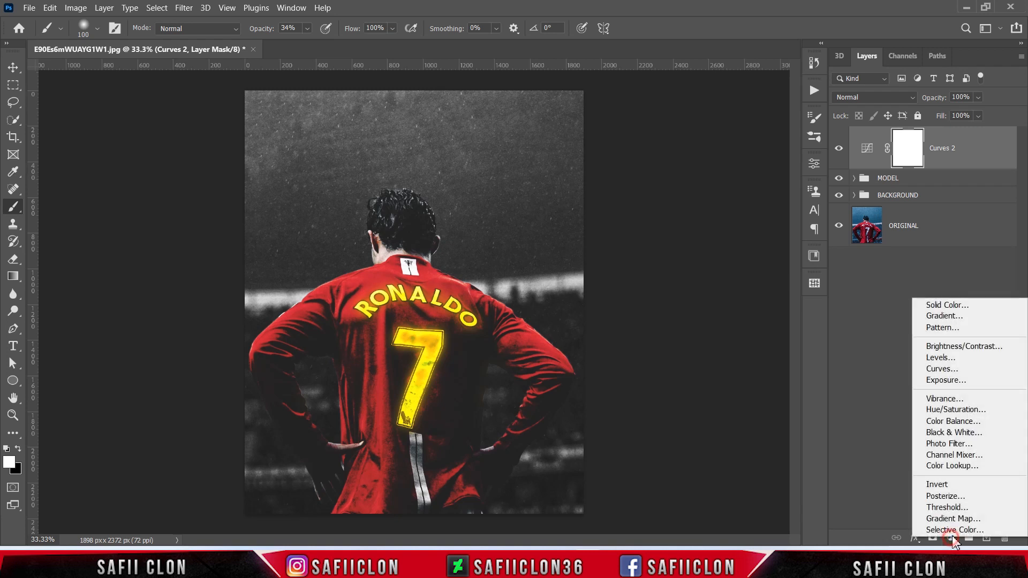
{"action": "left_click", "coordinate": [952, 381]}
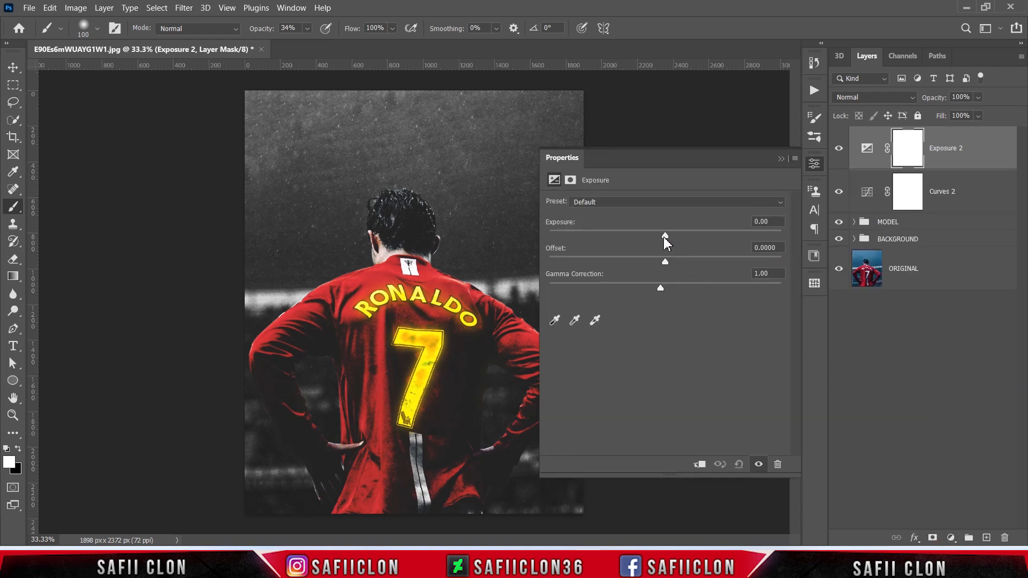
{"action": "left_click_drag", "start_coordinate": [665, 236], "coordinate": [659, 235]}
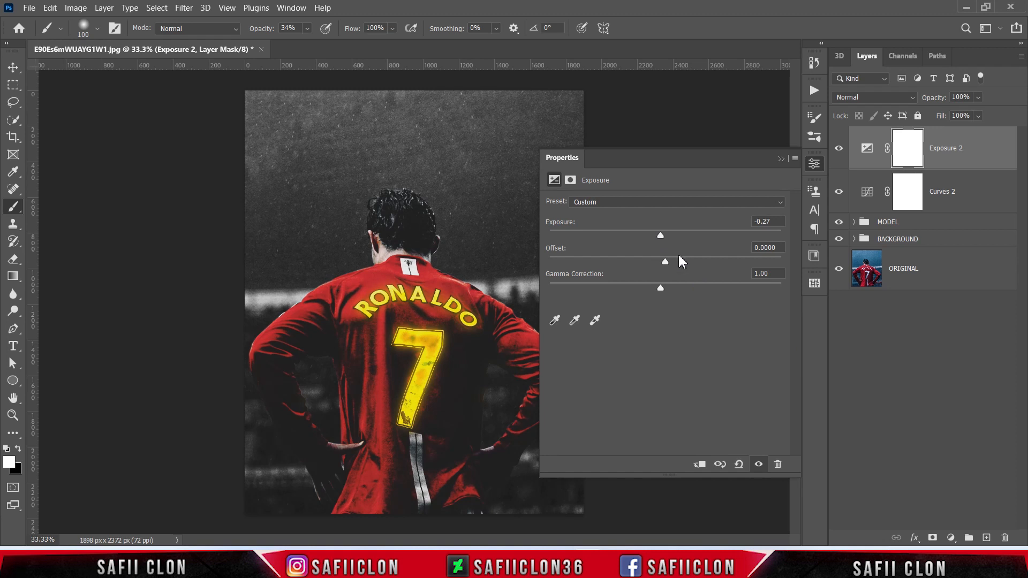
{"action": "left_click_drag", "start_coordinate": [667, 263], "coordinate": [666, 261]}
{"action": "left_click", "coordinate": [781, 159]}
{"action": "left_click", "coordinate": [838, 148]}
{"action": "left_click", "coordinate": [839, 148]}
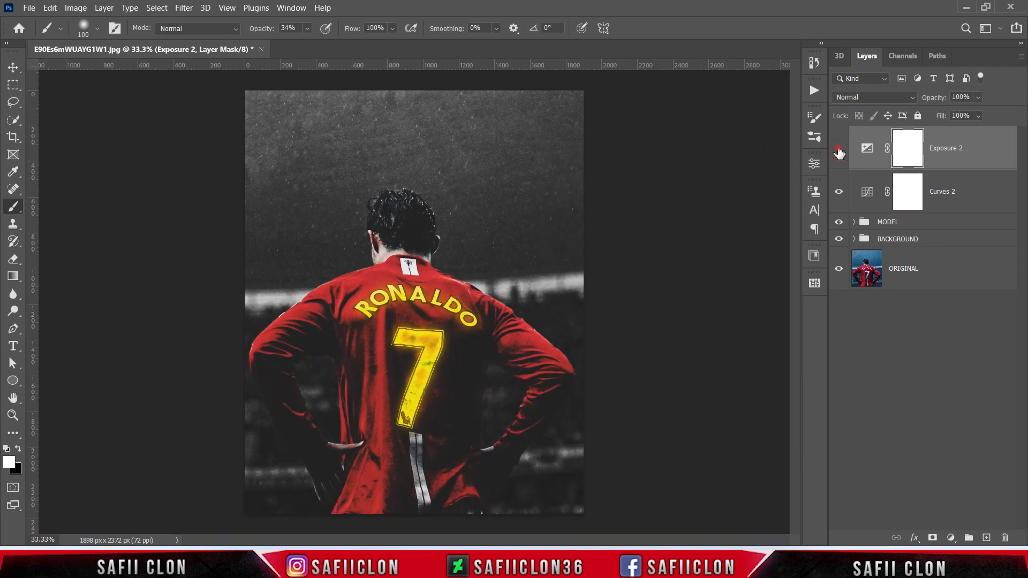
{"action": "left_click", "coordinate": [838, 149]}
{"action": "left_click", "coordinate": [838, 148]}
Step: Add a Curves adjustment layer above Exposure 2 with a midtone point at input 135, output 137
{"action": "left_click", "coordinate": [951, 538]}
{"action": "left_click", "coordinate": [943, 367]}
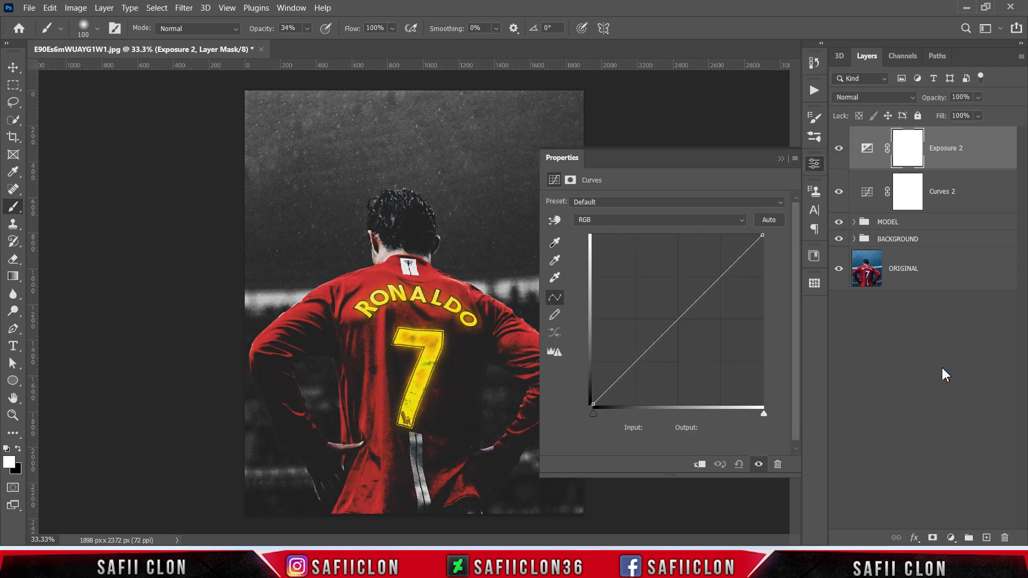
{"action": "left_click", "coordinate": [678, 319]}
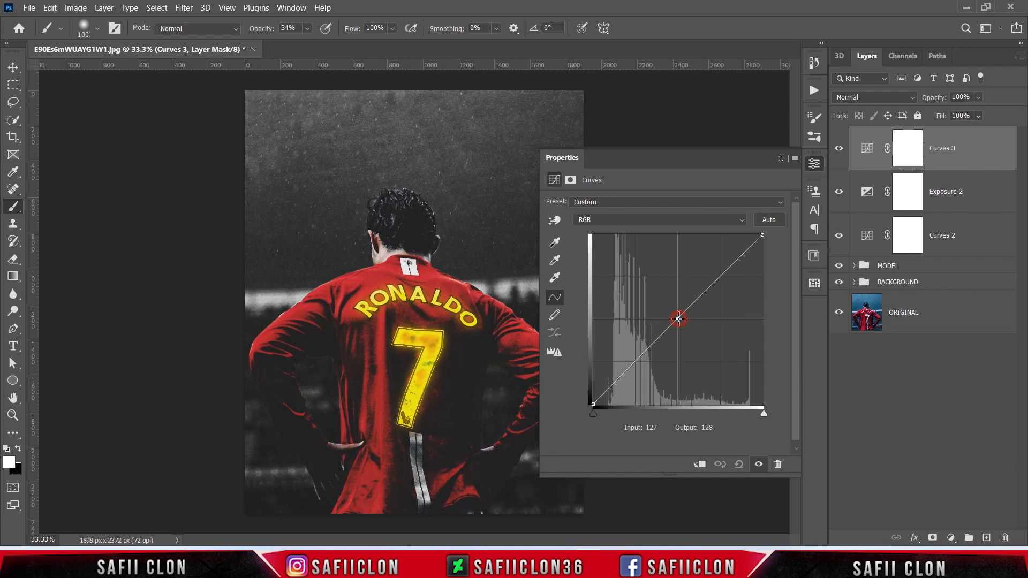
{"action": "left_click", "coordinate": [664, 426]}
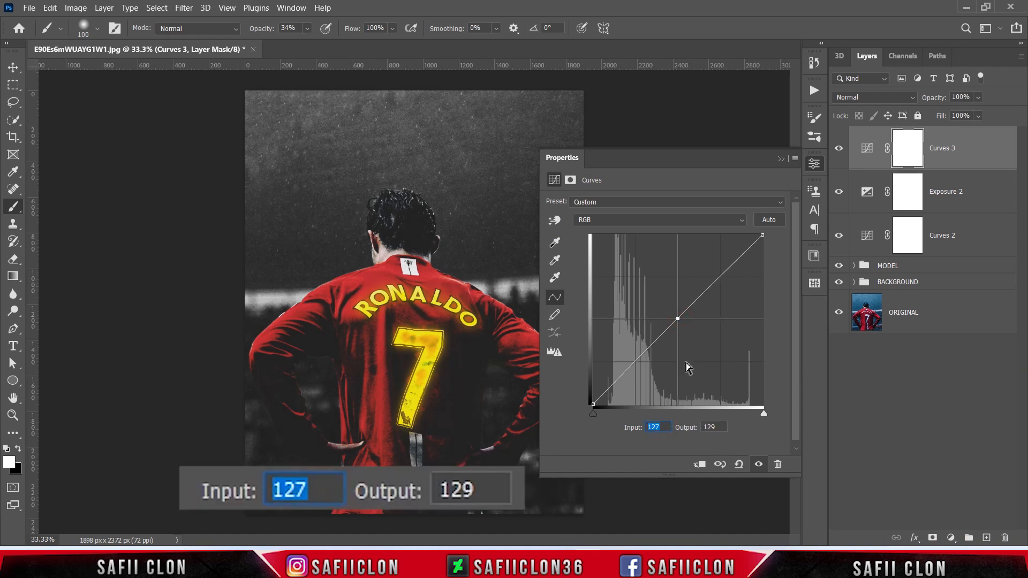
{"action": "type", "text": "135"}
{"action": "left_click", "coordinate": [717, 427]}
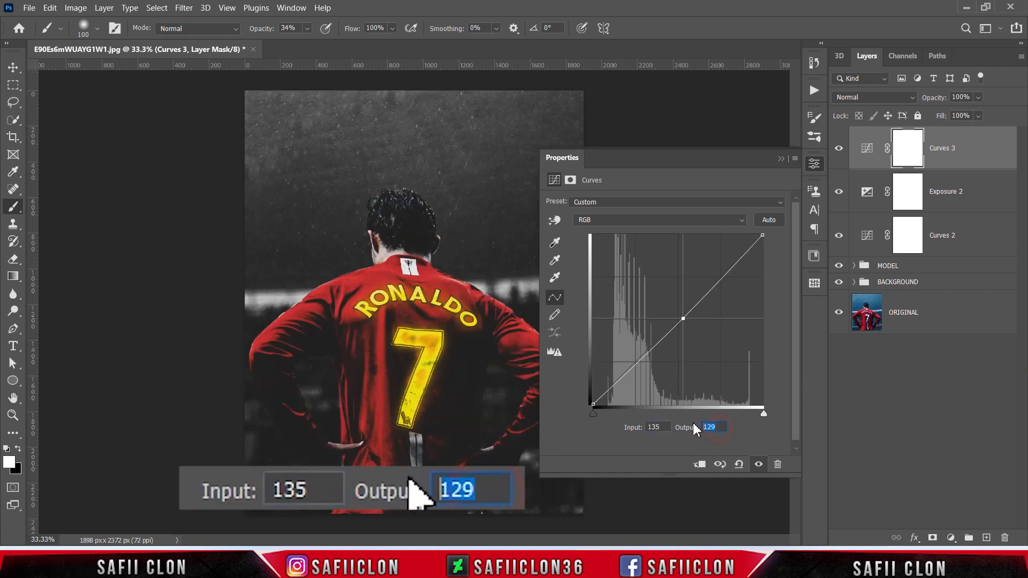
{"action": "type", "text": "137"}
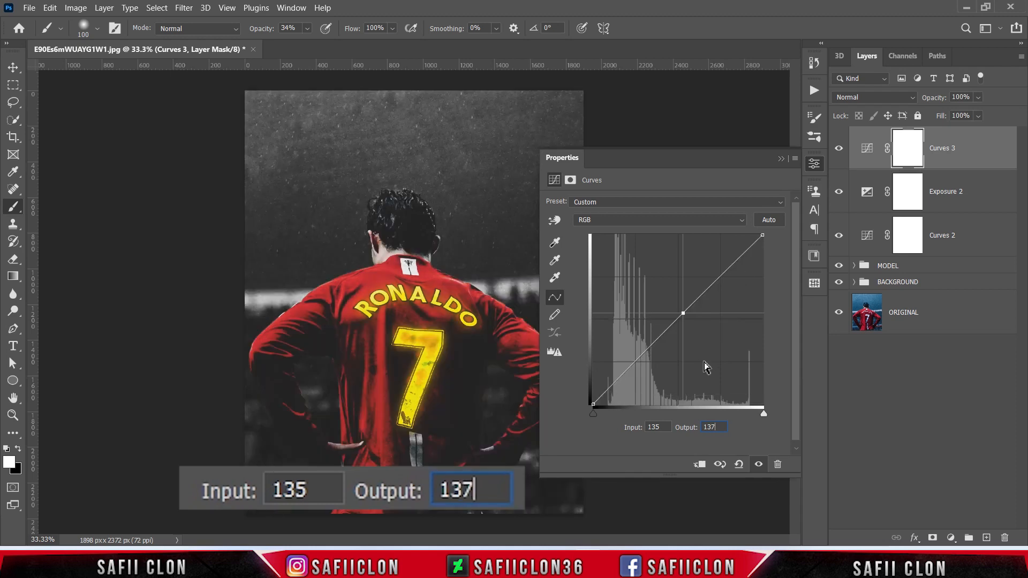
Step: Add a shadow point to the Curves 3 RGB curve and set it to input 61, output 61
{"action": "left_click", "coordinate": [636, 361]}
{"action": "left_click", "coordinate": [656, 427]}
{"action": "type", "text": "7"}
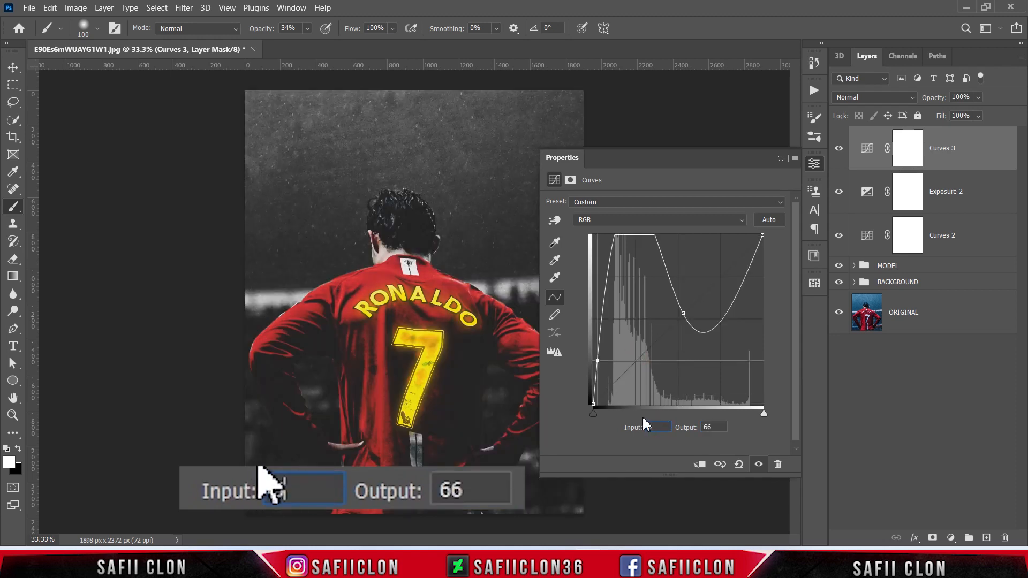
{"action": "type", "text": "61"}
{"action": "key", "text": "Tab"}
{"action": "type", "text": "61"}
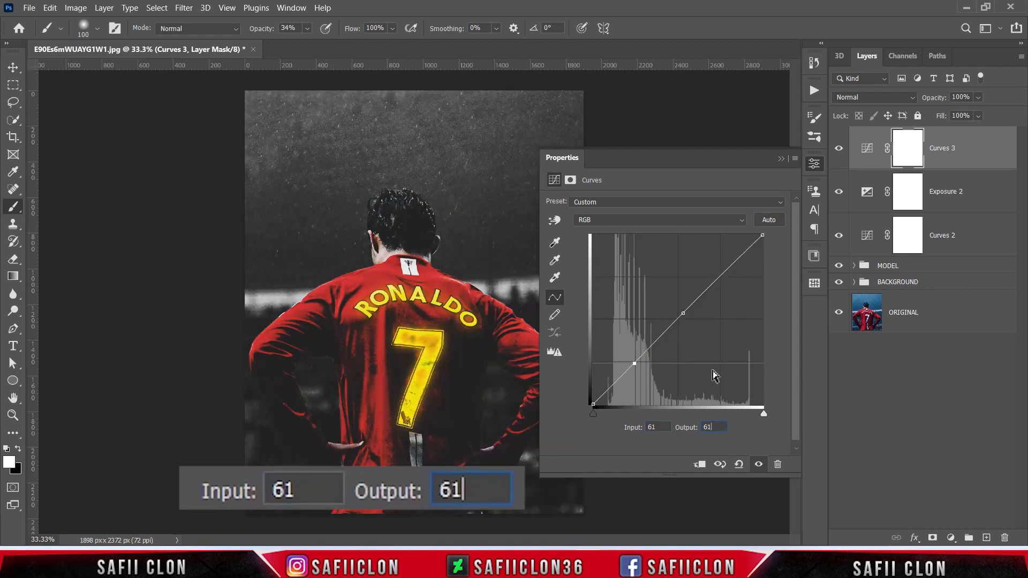
Step: Add a highlight point to the Curves 3 RGB curve and set it to input 179, output 210
{"action": "left_click", "coordinate": [718, 278]}
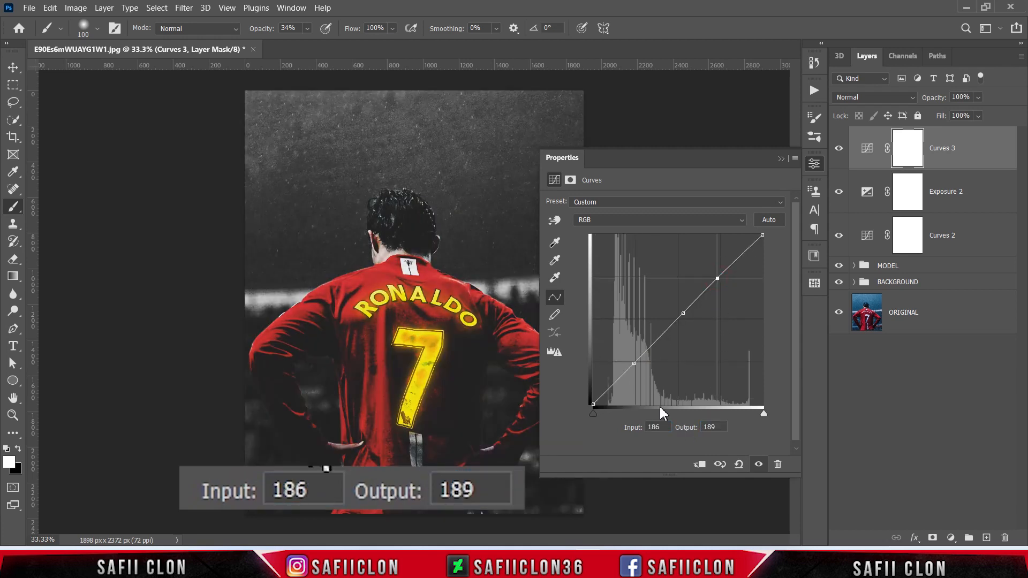
{"action": "left_click", "coordinate": [658, 427]}
{"action": "type", "text": "179"}
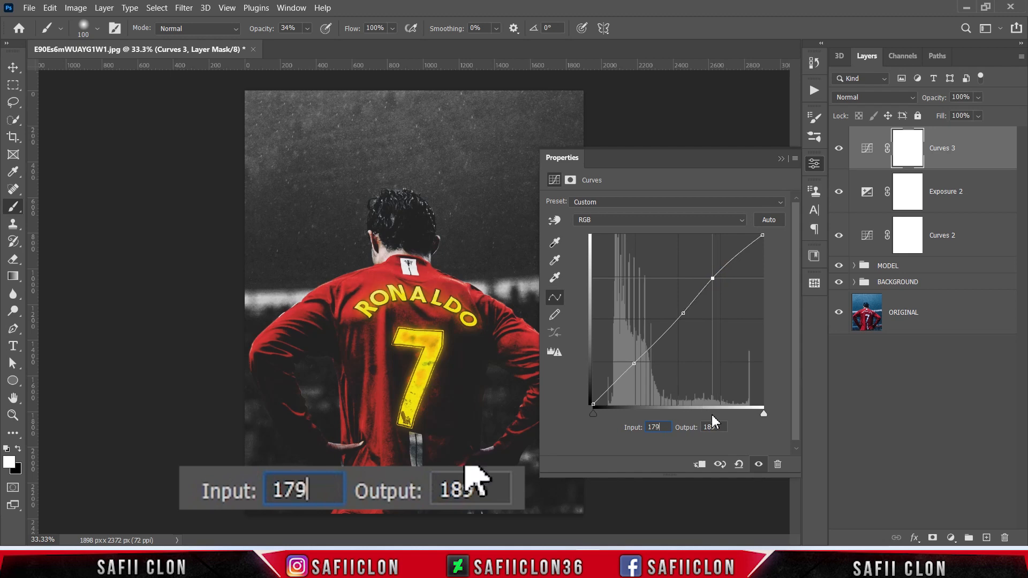
{"action": "left_click", "coordinate": [712, 427]}
{"action": "type", "text": "21"}
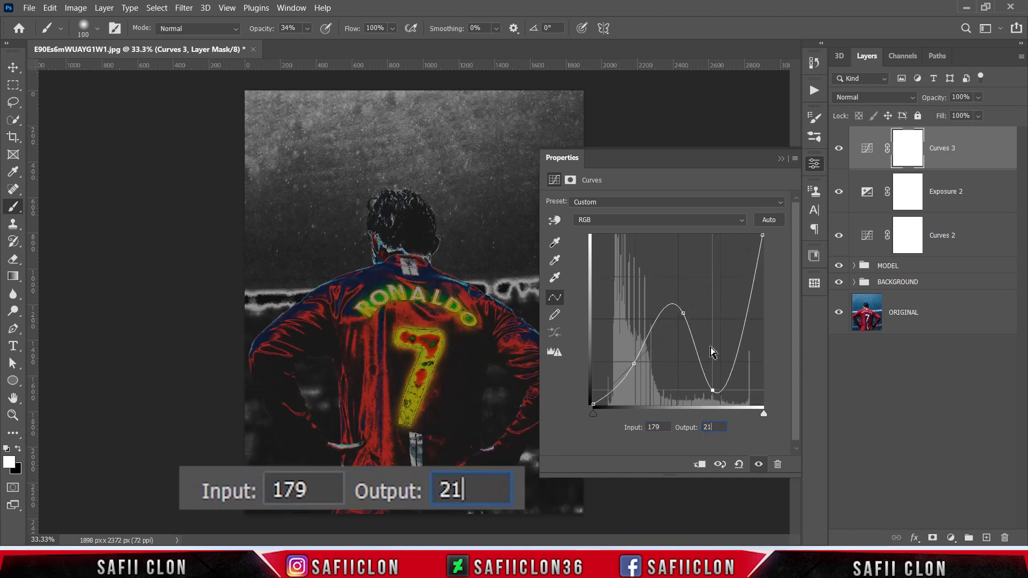
{"action": "type", "text": "0"}
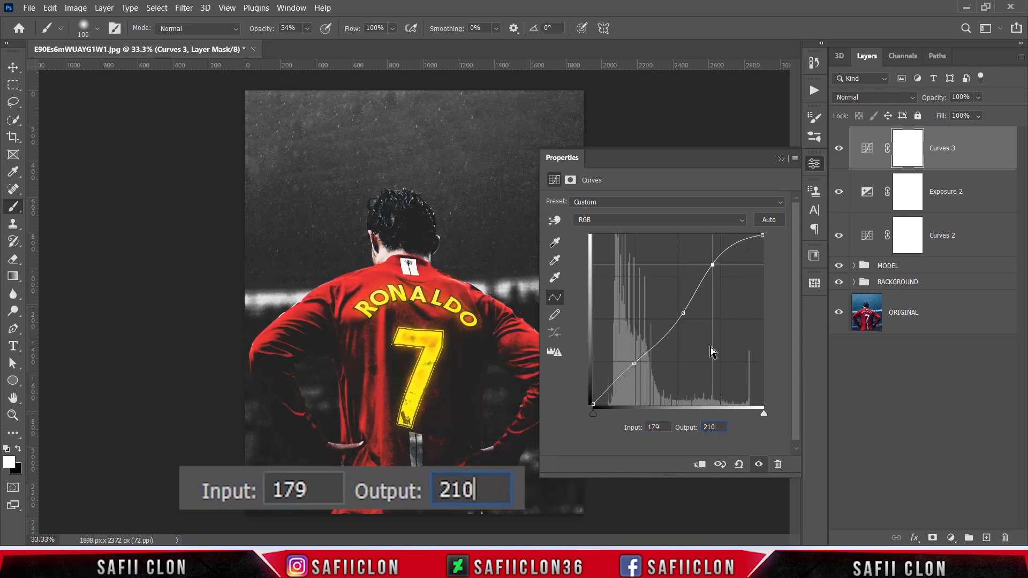
{"action": "key", "text": "Return"}
Step: Set the Curves 3 white point's input to 229 and compare the image with the layer hidden
{"action": "left_click", "coordinate": [764, 235]}
{"action": "left_click", "coordinate": [665, 427]}
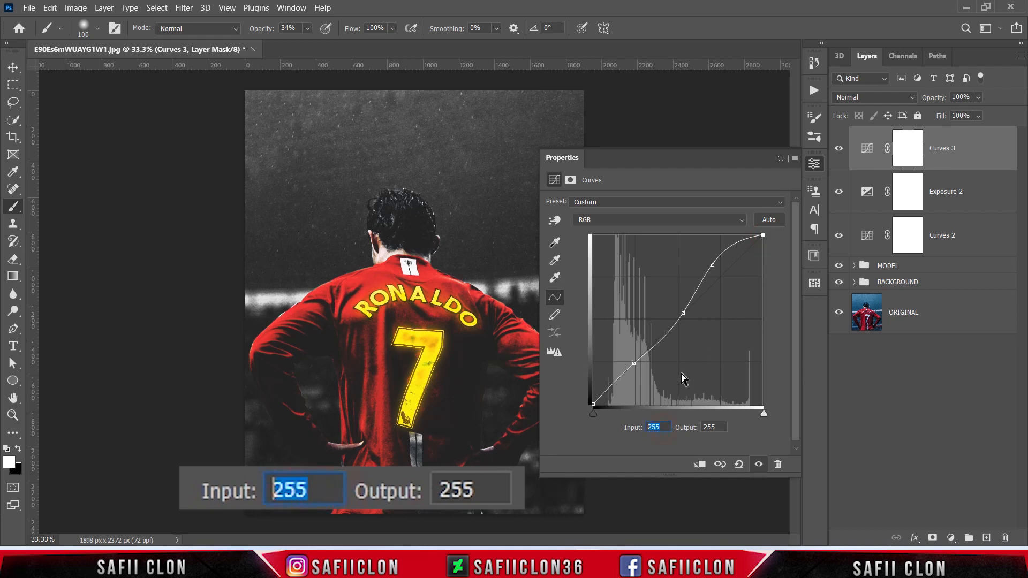
{"action": "type", "text": "229"}
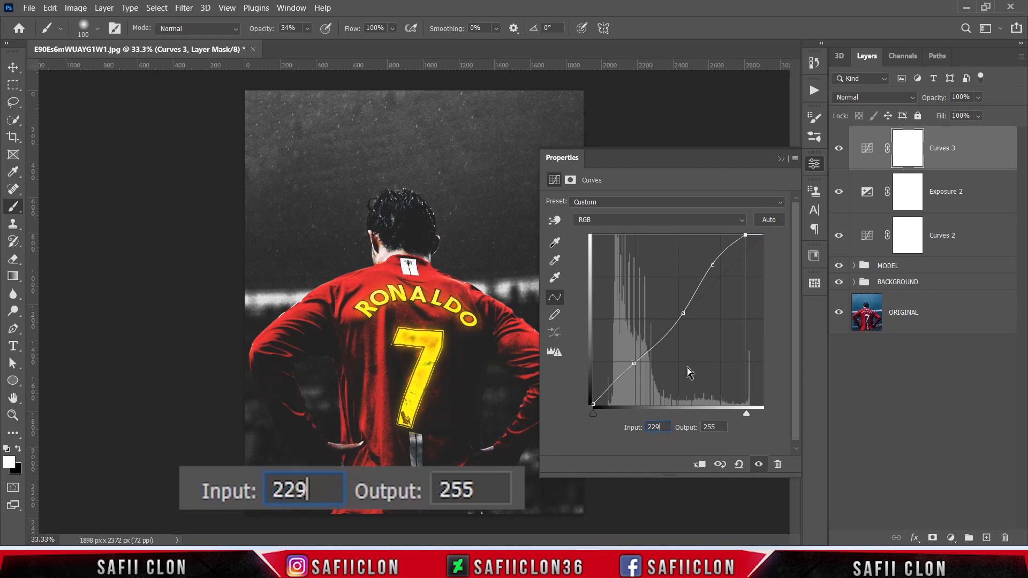
{"action": "left_click", "coordinate": [781, 158]}
{"action": "left_click", "coordinate": [839, 149]}
{"action": "left_click", "coordinate": [839, 149]}
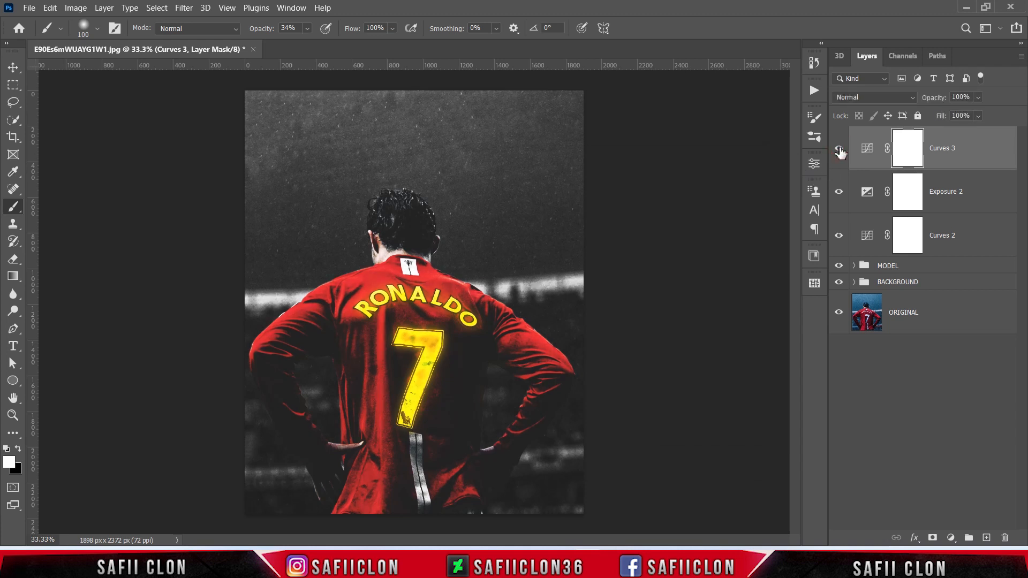
{"action": "left_click", "coordinate": [839, 149]}
{"action": "left_click", "coordinate": [839, 149]}
{"action": "key", "text": "ctrl+plus"}
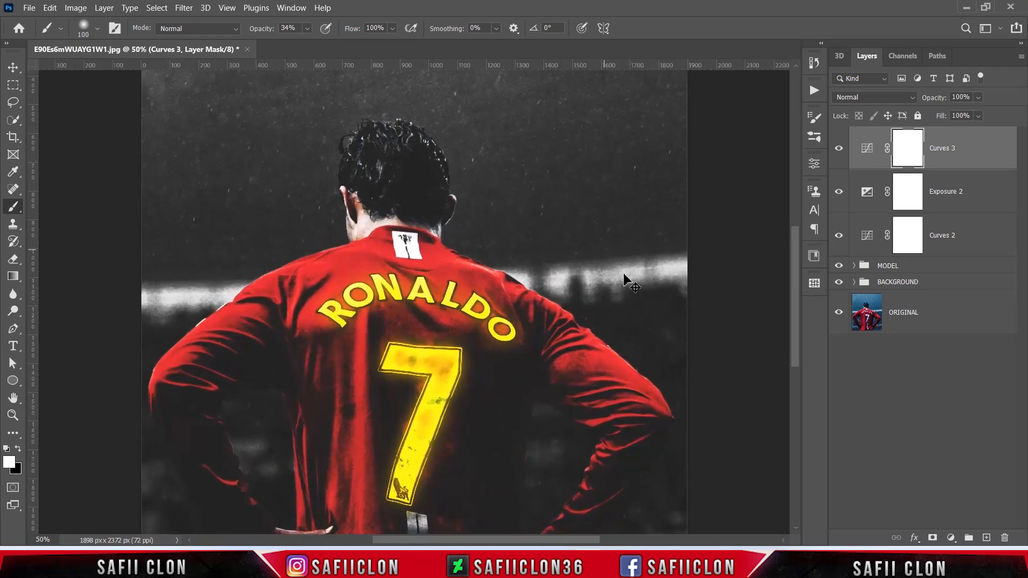
{"action": "key", "text": "ctrl+minus"}
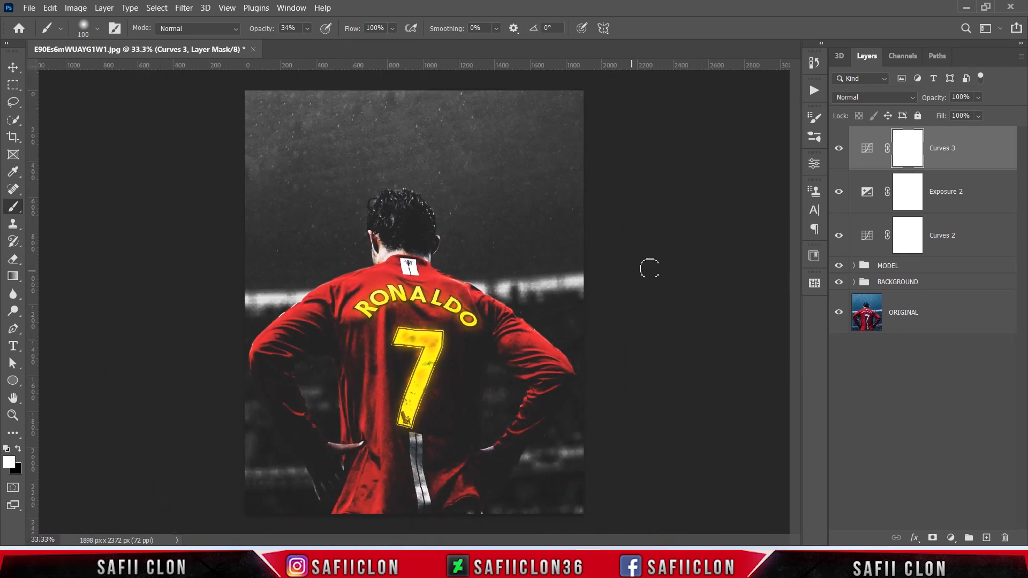
Step: Create a new empty layer above Curves 3 and set up a Soft Round brush with a size of 369 px
{"action": "left_click", "coordinate": [986, 538]}
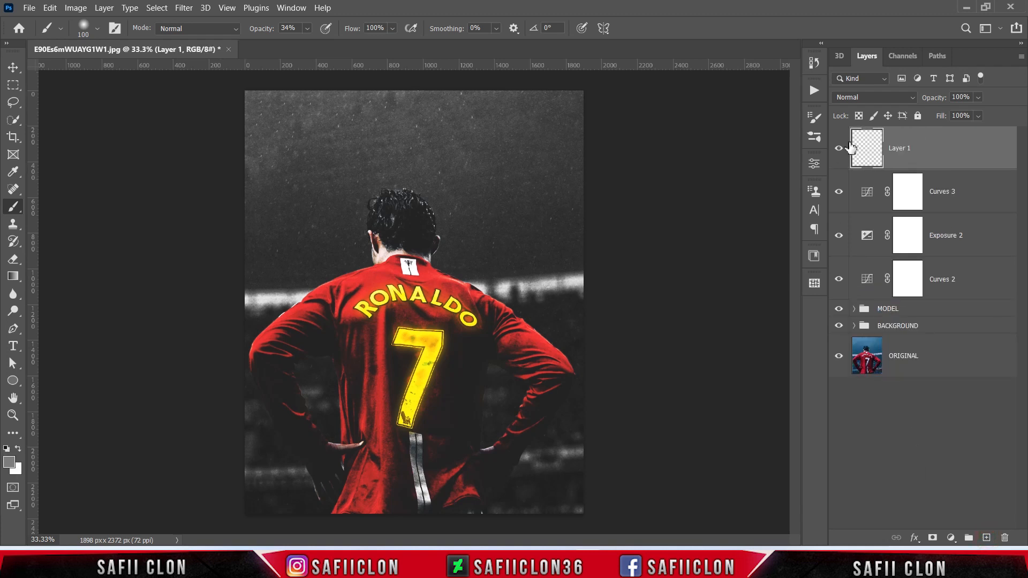
{"action": "right_click", "coordinate": [14, 206]}
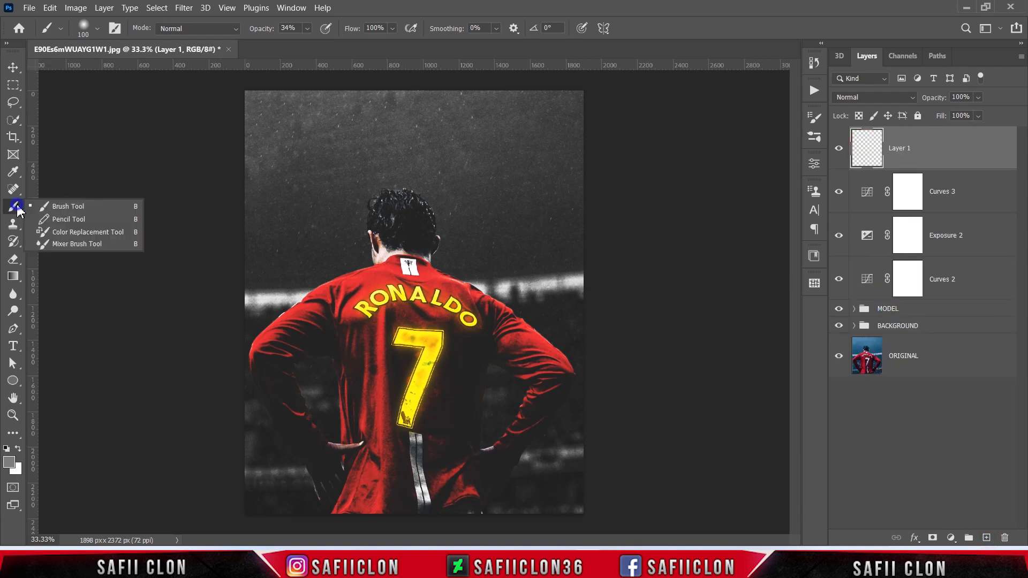
{"action": "left_click", "coordinate": [61, 207]}
{"action": "left_click", "coordinate": [97, 30]}
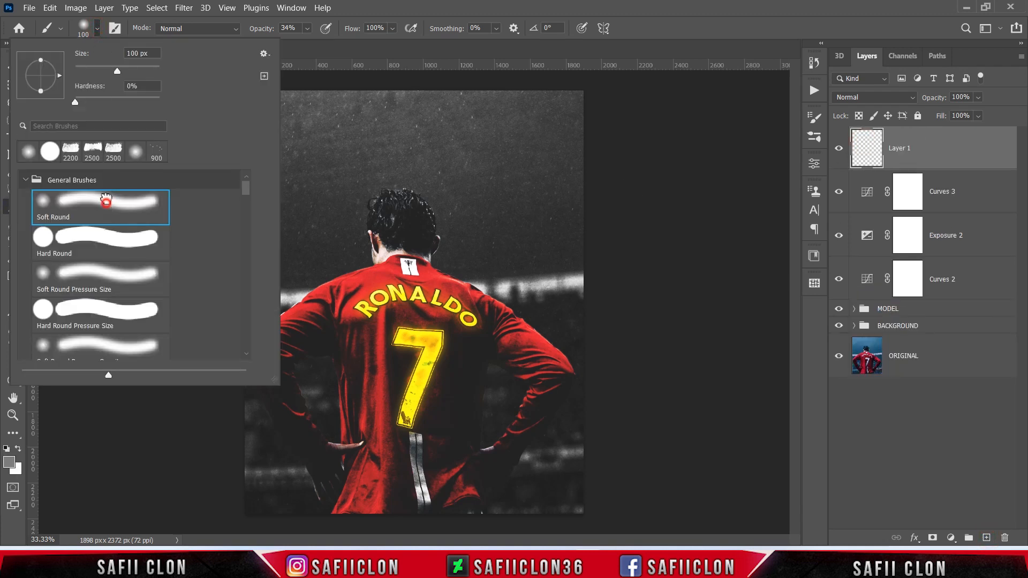
{"action": "left_click", "coordinate": [106, 199]}
{"action": "left_click_drag", "start_coordinate": [140, 72], "coordinate": [145, 74]}
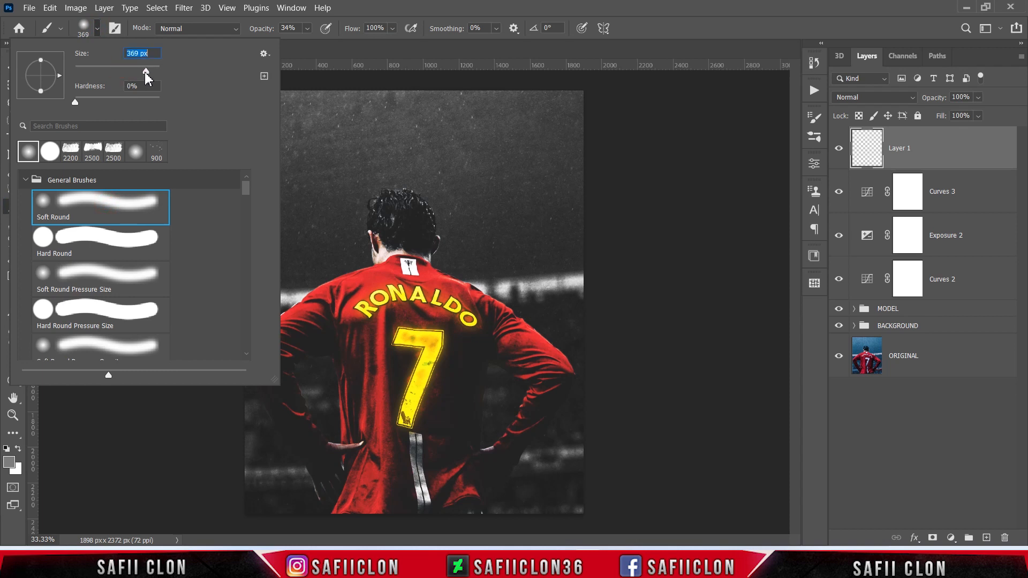
Step: Close the brush settings and set the brush opacity to 19%
{"action": "left_click", "coordinate": [97, 29]}
{"action": "left_click", "coordinate": [308, 28]}
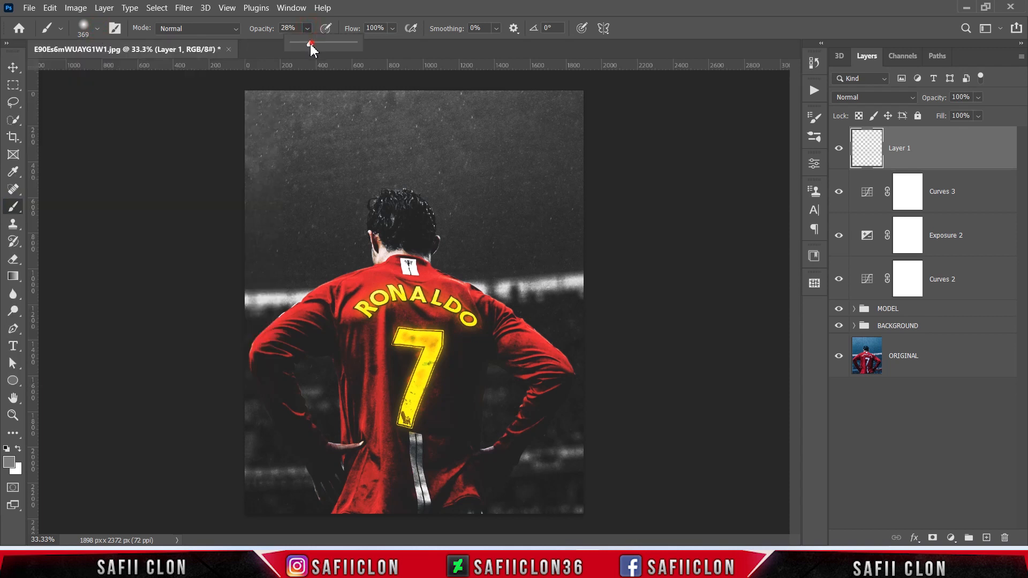
{"action": "left_click", "coordinate": [307, 29]}
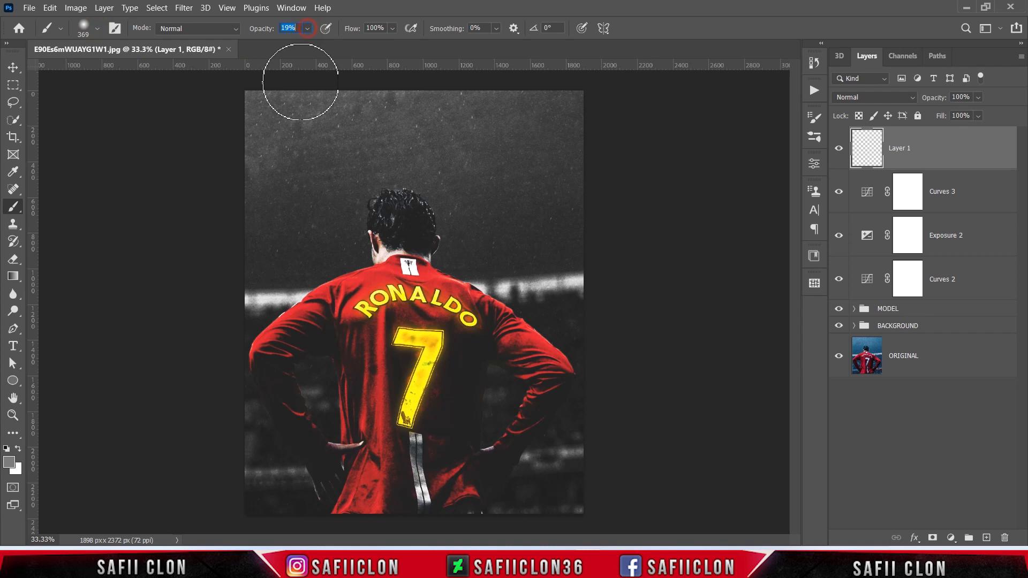
Step: Set the foreground colour to yellow #ffff0d for the brush
{"action": "left_click", "coordinate": [9, 465]}
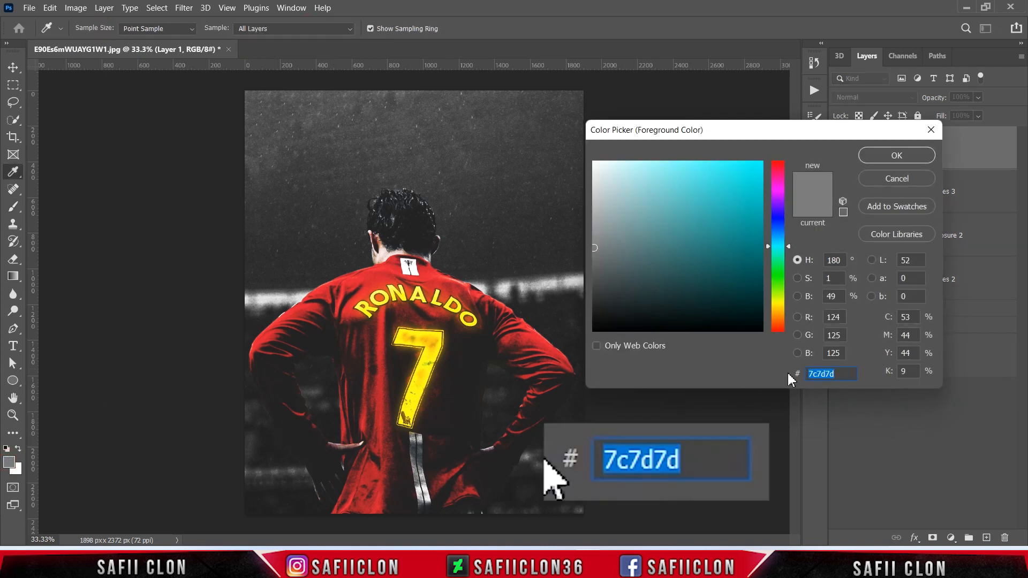
{"action": "type", "text": "fff"}
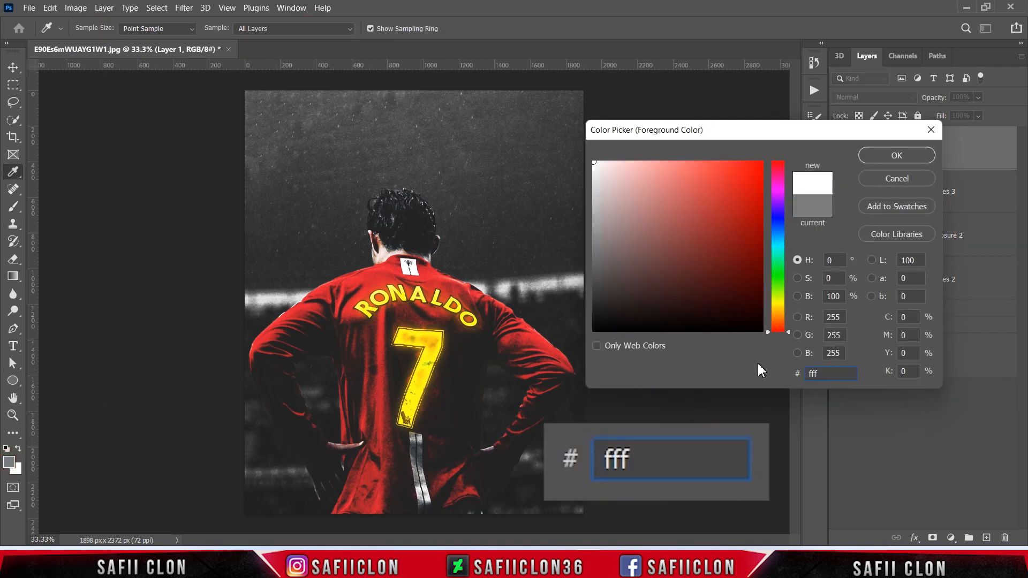
{"action": "type", "text": "f"}
{"action": "type", "text": "0c"}
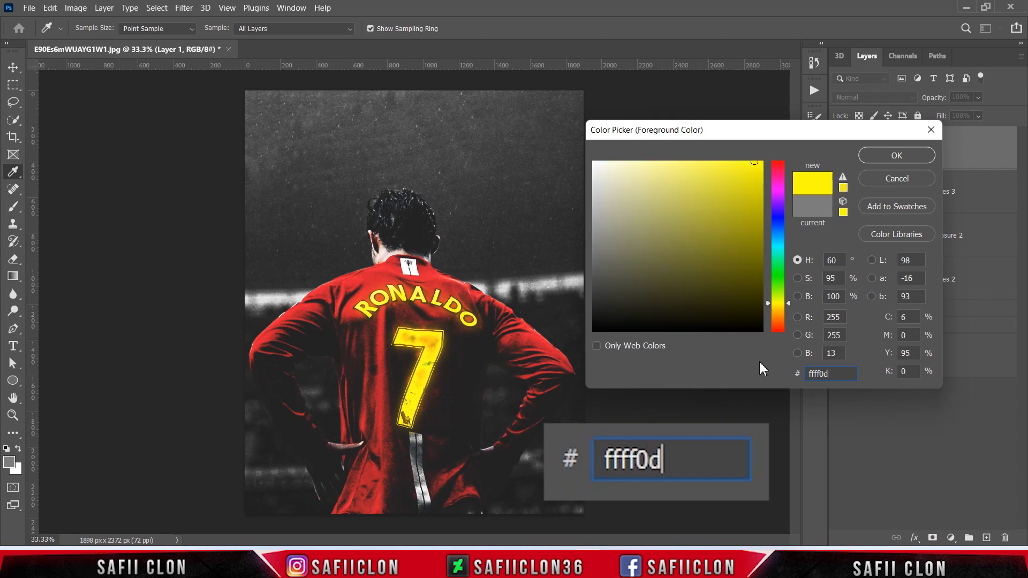
{"action": "left_click", "coordinate": [897, 155]}
{"action": "key", "text": "b"}
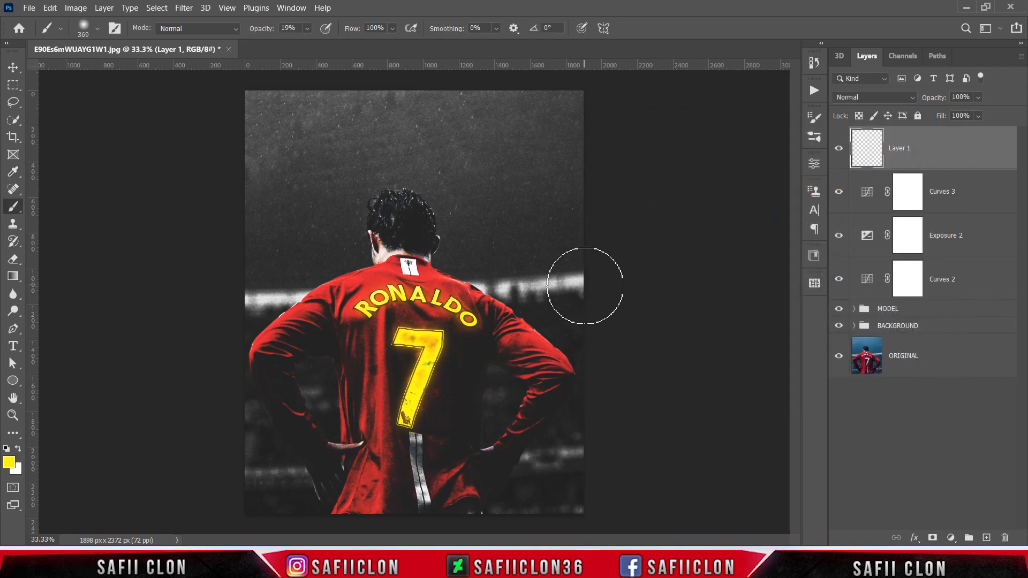
Step: Paint a soft yellow glow on Layer 1 around the first letters of the shirt name, using brush sizes of 250 and 400 px
{"action": "key", "text": "ctrl+plus"}
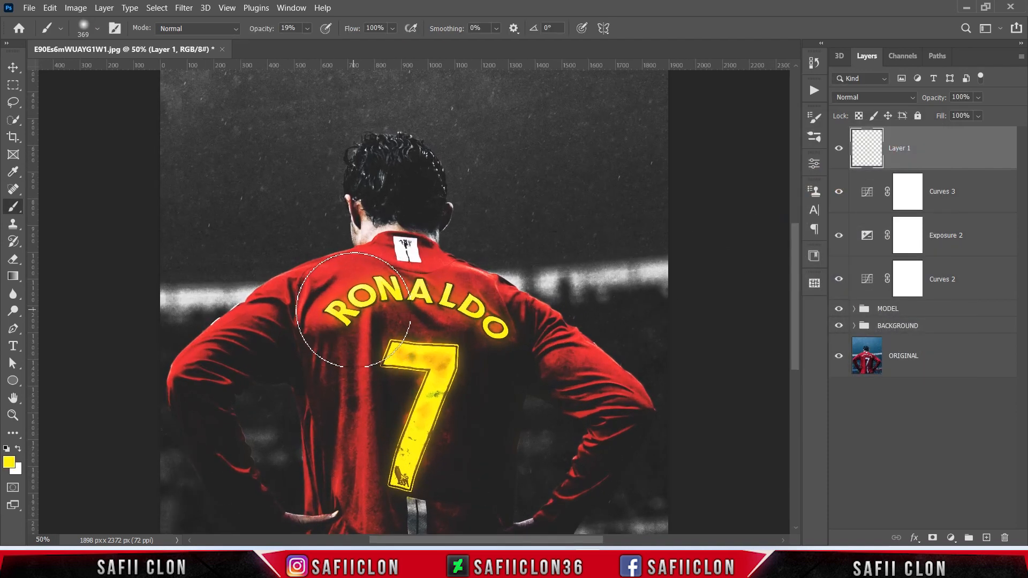
{"action": "key", "text": "bracketleft"}
{"action": "key", "text": "bracketleft"}
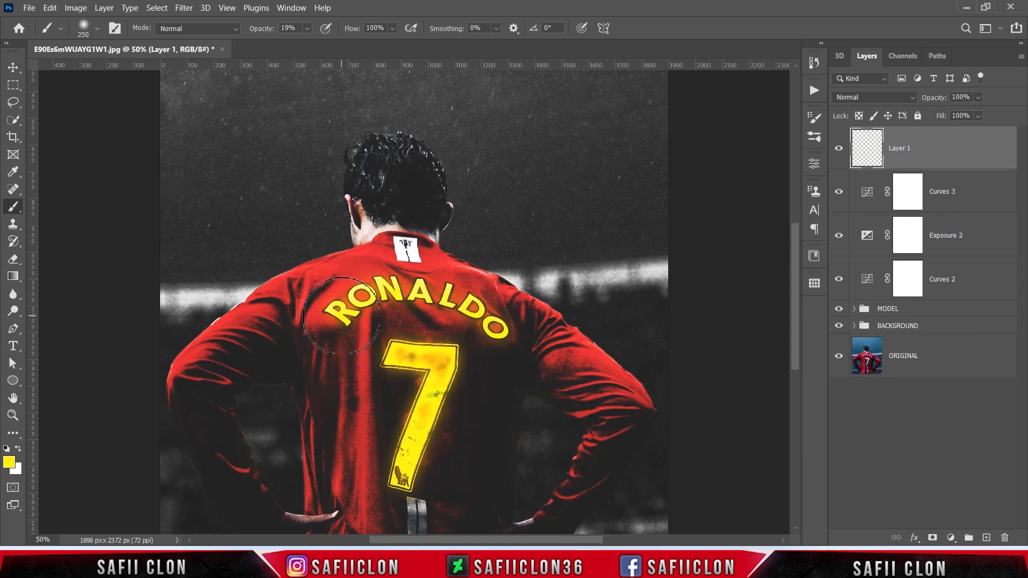
{"action": "left_click", "coordinate": [341, 316]}
{"action": "key", "text": "bracketright"}
{"action": "key", "text": "bracketright"}
{"action": "left_click", "coordinate": [351, 304]}
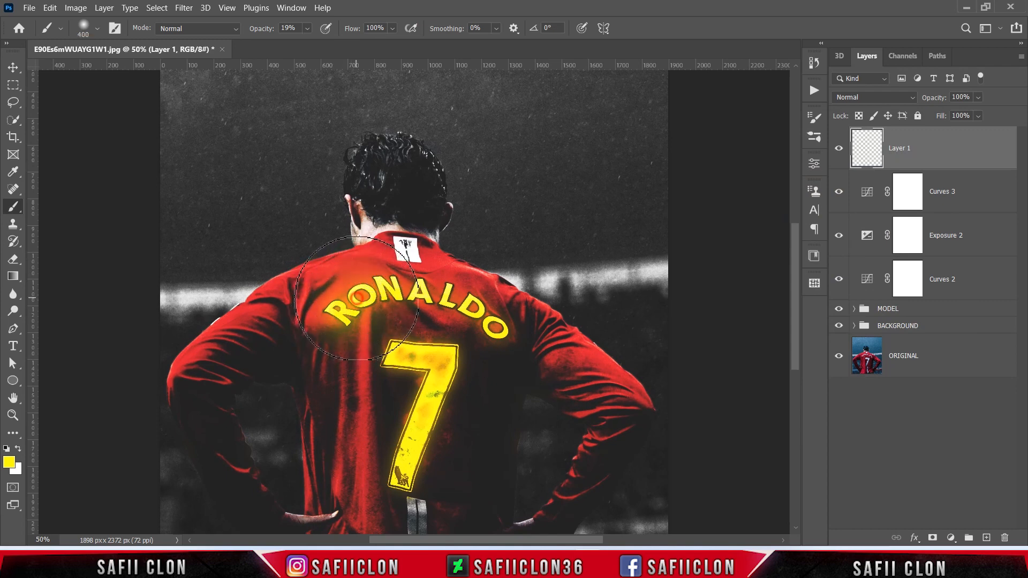
Step: Set Layer 1's blend mode to Overlay and paint yellow glow over the shirt number and name, enlarging the brush to 700 px
{"action": "left_click", "coordinate": [871, 102]}
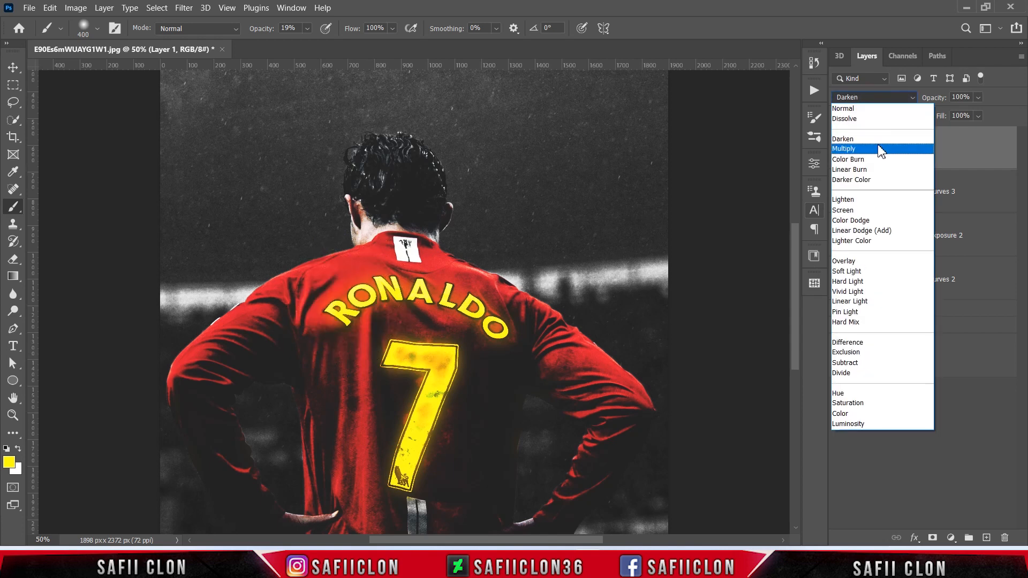
{"action": "left_click", "coordinate": [844, 260]}
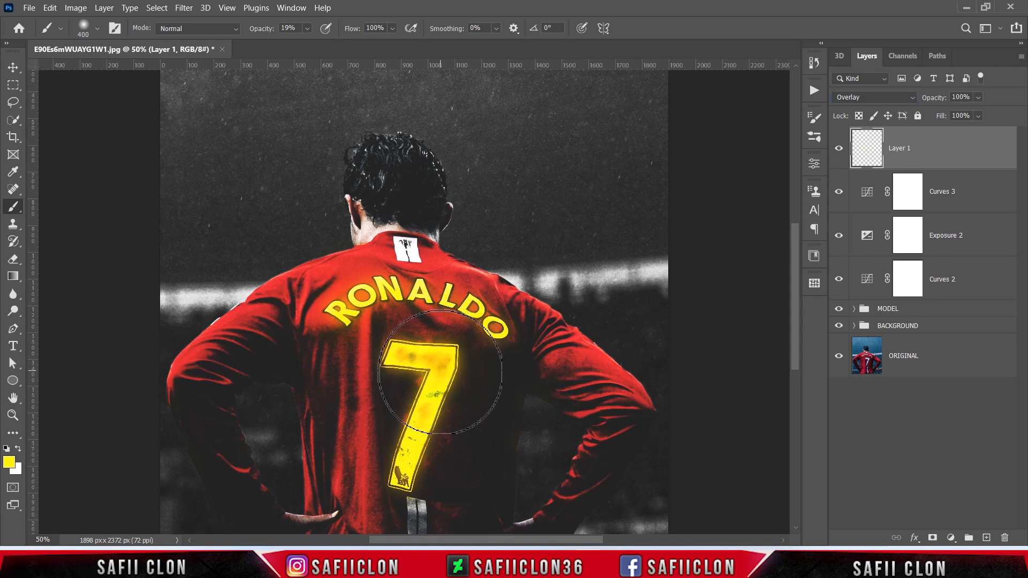
{"action": "key", "text": "bracketright"}
{"action": "mouse_move", "coordinate": [412, 359]}
{"action": "left_mouse_down"}
{"action": "mouse_move", "coordinate": [452, 299]}
{"action": "mouse_move", "coordinate": [483, 317]}
{"action": "mouse_move", "coordinate": [434, 297]}
{"action": "mouse_move", "coordinate": [347, 299]}
{"action": "mouse_move", "coordinate": [381, 390]}
{"action": "left_mouse_up"}
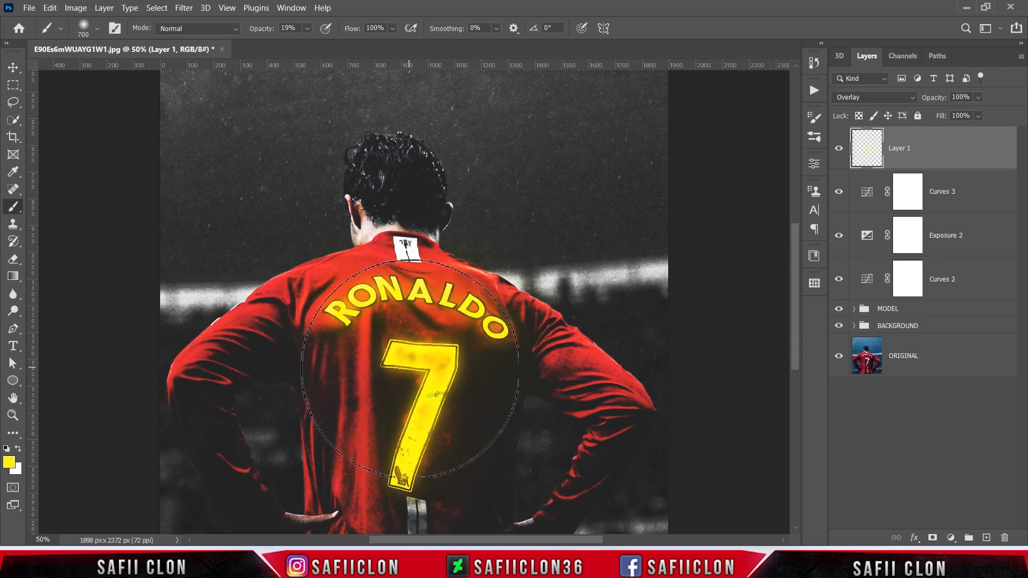
{"action": "key", "text": "bracketright"}
{"action": "key", "text": "bracketright"}
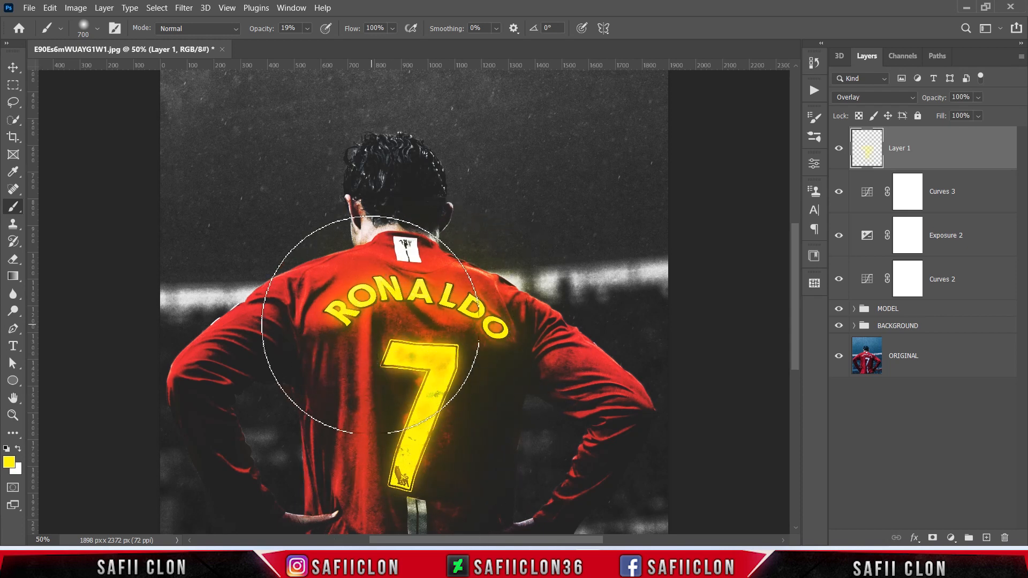
Step: Compare the image with Layer 1 hidden and shown, and reduce the layer's fill to 88%
{"action": "left_click", "coordinate": [839, 149]}
{"action": "left_click", "coordinate": [839, 149]}
{"action": "left_click", "coordinate": [838, 150]}
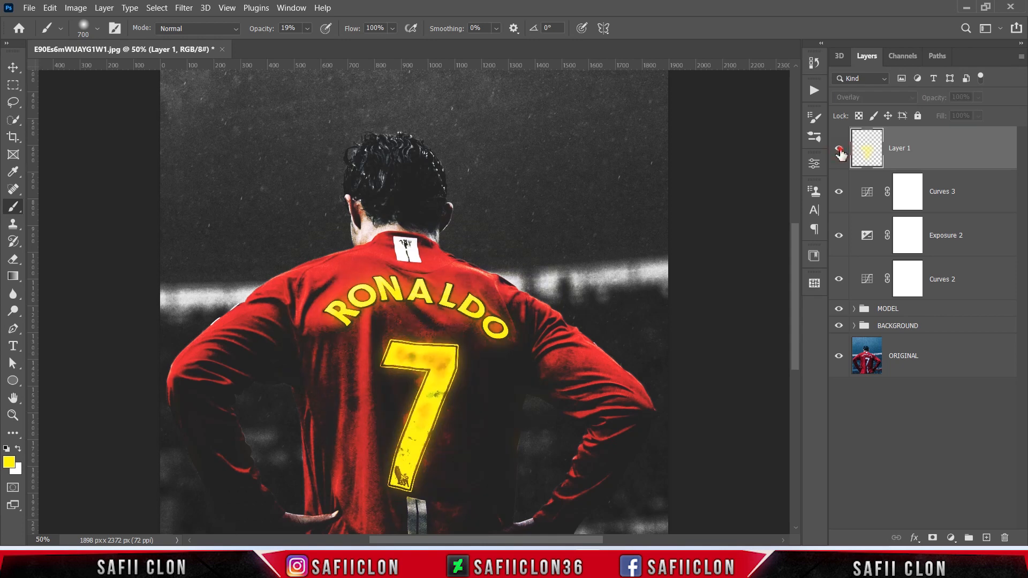
{"action": "left_click", "coordinate": [839, 151]}
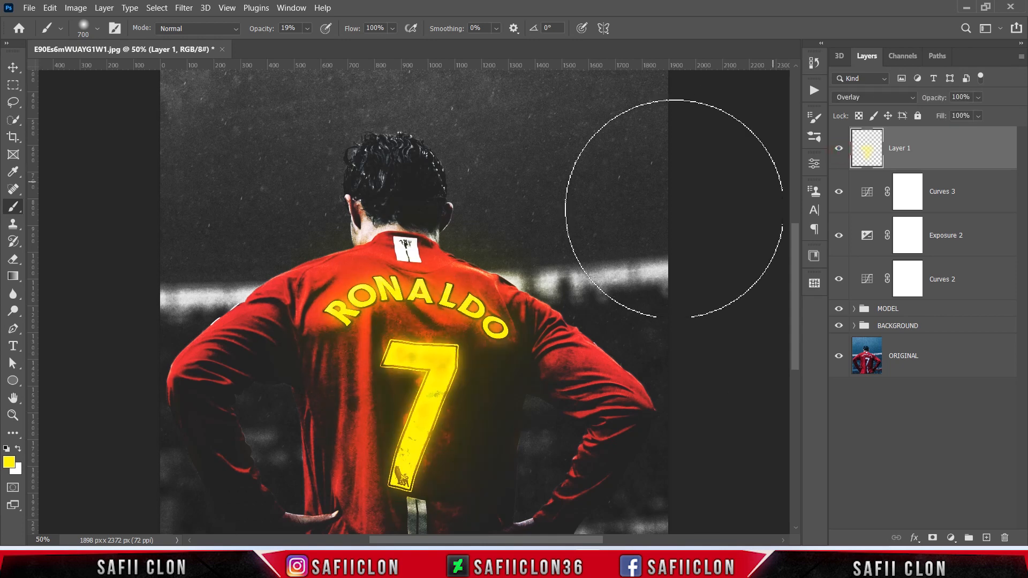
{"action": "left_click", "coordinate": [978, 117]}
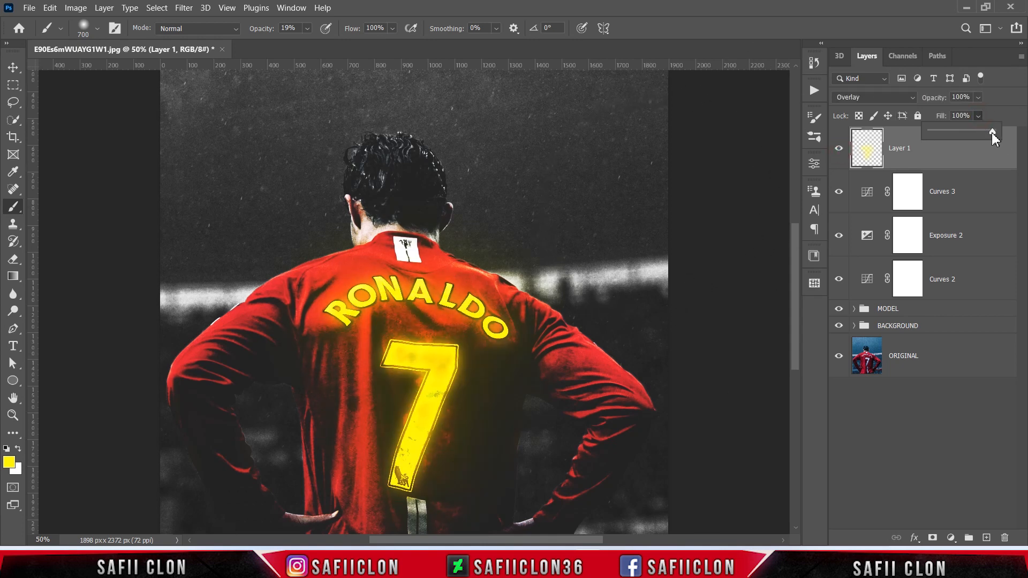
{"action": "left_click", "coordinate": [978, 116]}
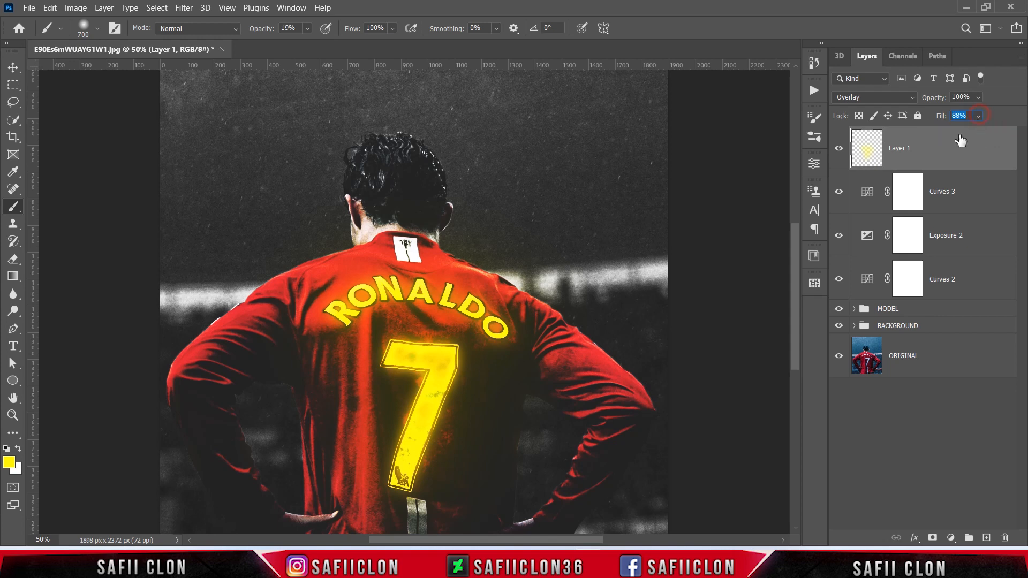
{"action": "left_click", "coordinate": [839, 152]}
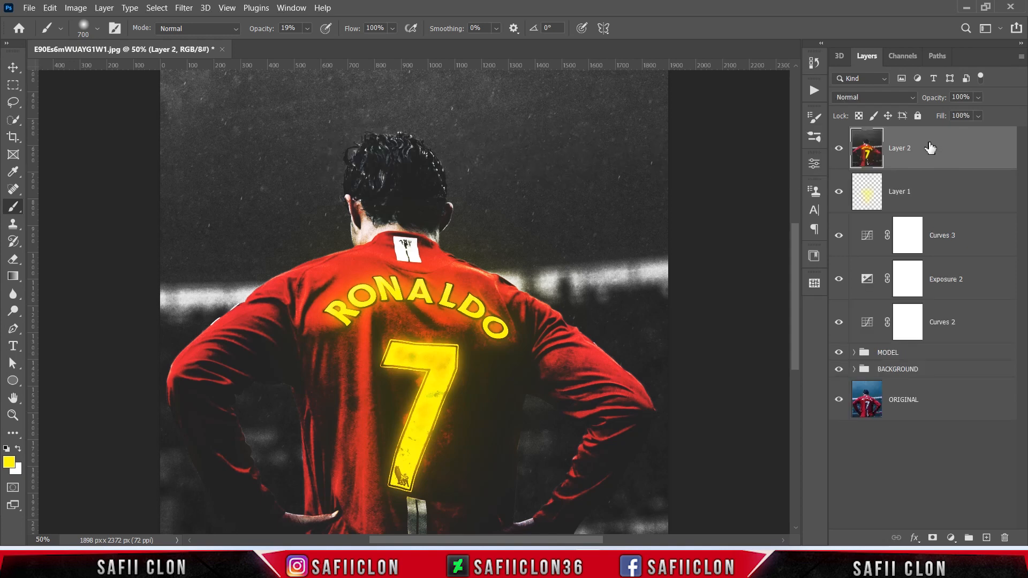
Step: Convert the merged Layer 2 to a smart object and set Texture to -100 in the Camera Raw Filter
{"action": "right_click", "coordinate": [930, 147]}
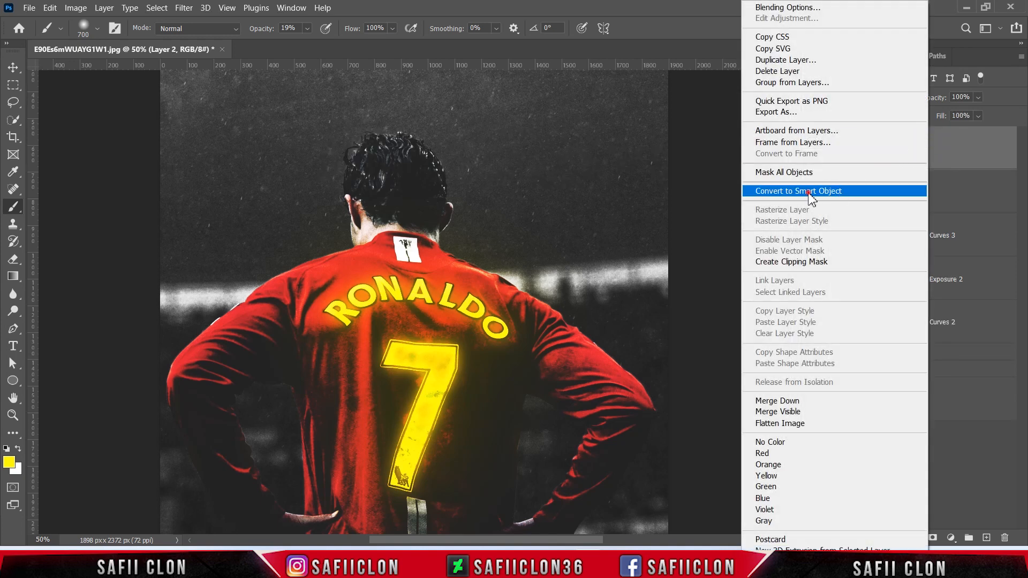
{"action": "left_click", "coordinate": [844, 192]}
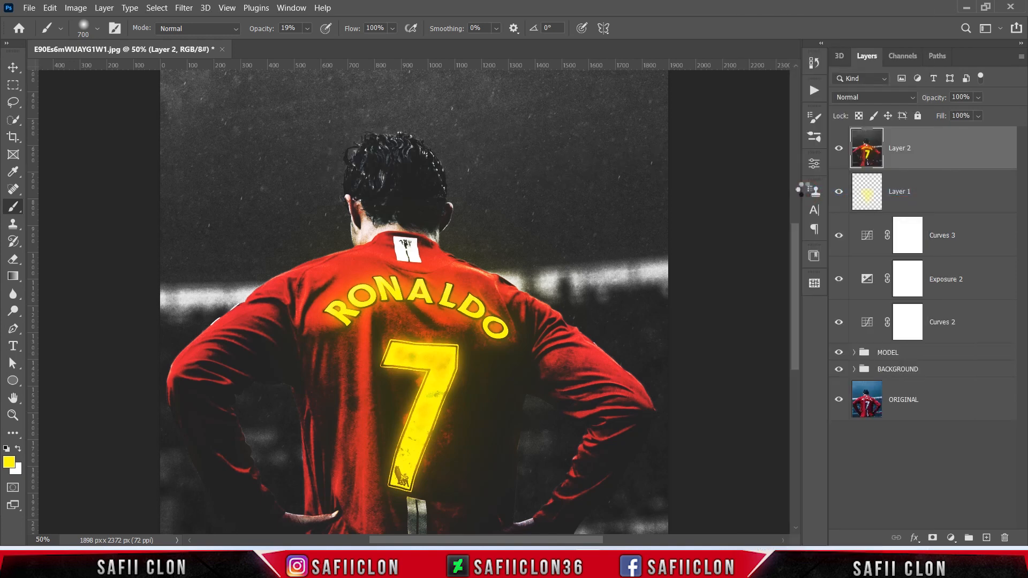
{"action": "left_click", "coordinate": [182, 8]}
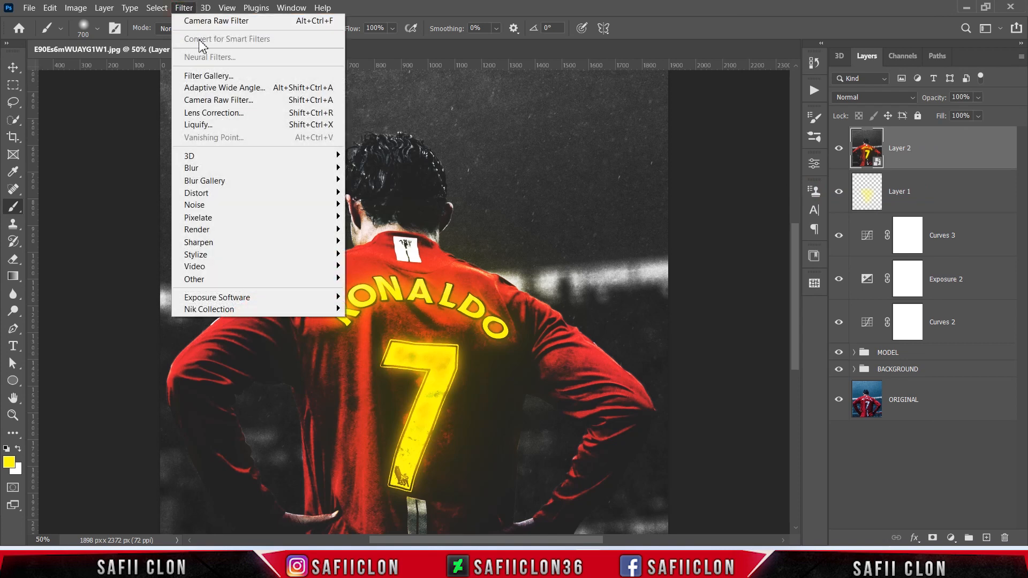
{"action": "left_click", "coordinate": [223, 100]}
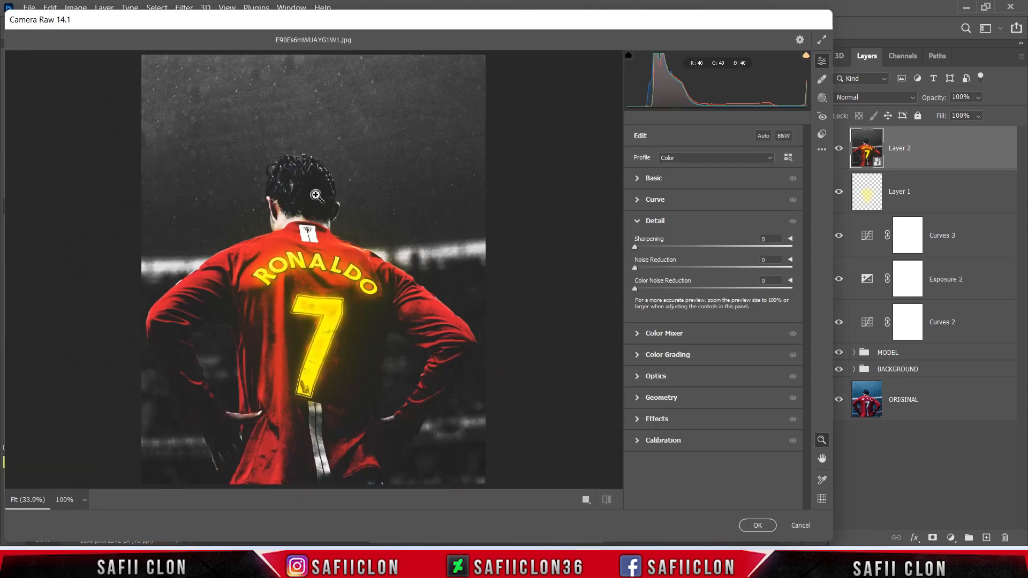
{"action": "left_click", "coordinate": [654, 178]}
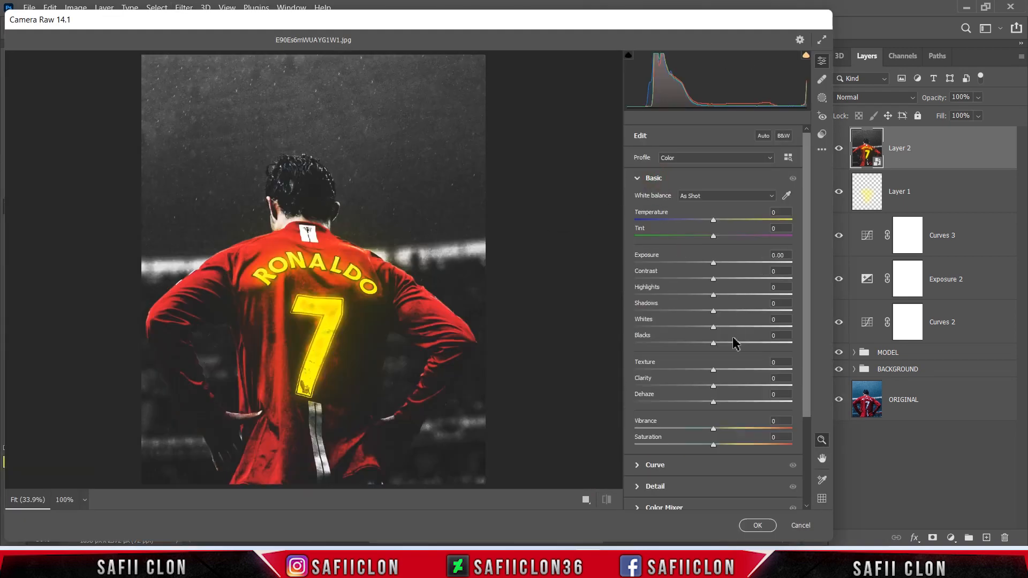
{"action": "left_click_drag", "start_coordinate": [717, 373], "coordinate": [620, 373]}
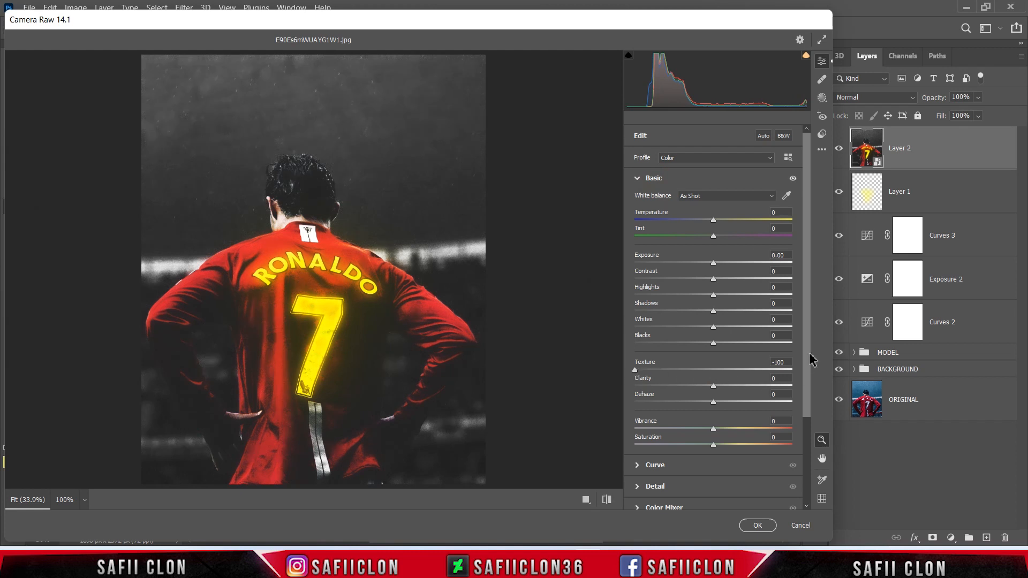
Step: Set Noise Reduction to 100, compare the before and after views, and apply the Camera Raw Filter
{"action": "left_click_drag", "start_coordinate": [808, 354], "coordinate": [773, 416]}
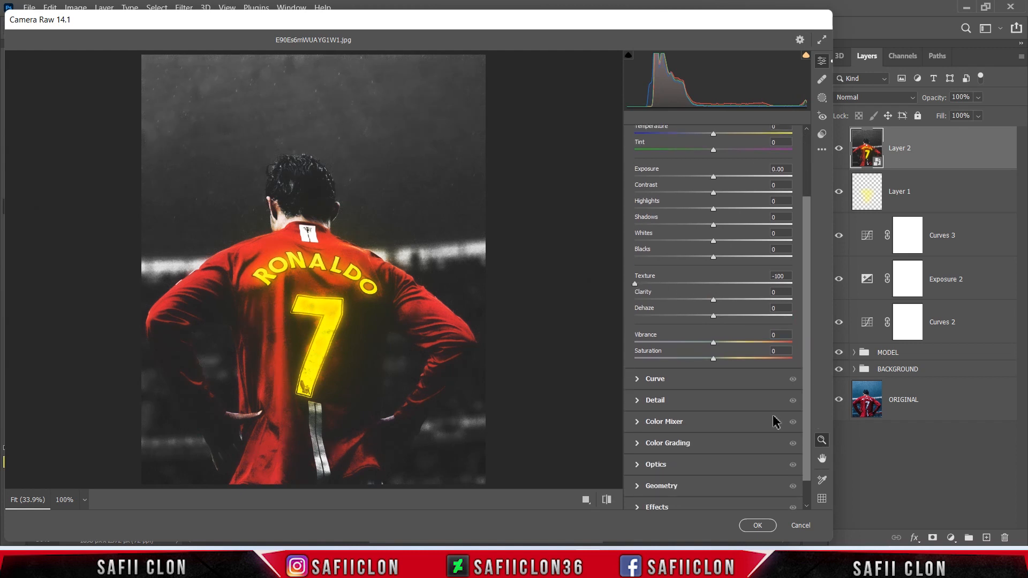
{"action": "left_click", "coordinate": [637, 401]}
{"action": "left_click_drag", "start_coordinate": [637, 271], "coordinate": [806, 279]}
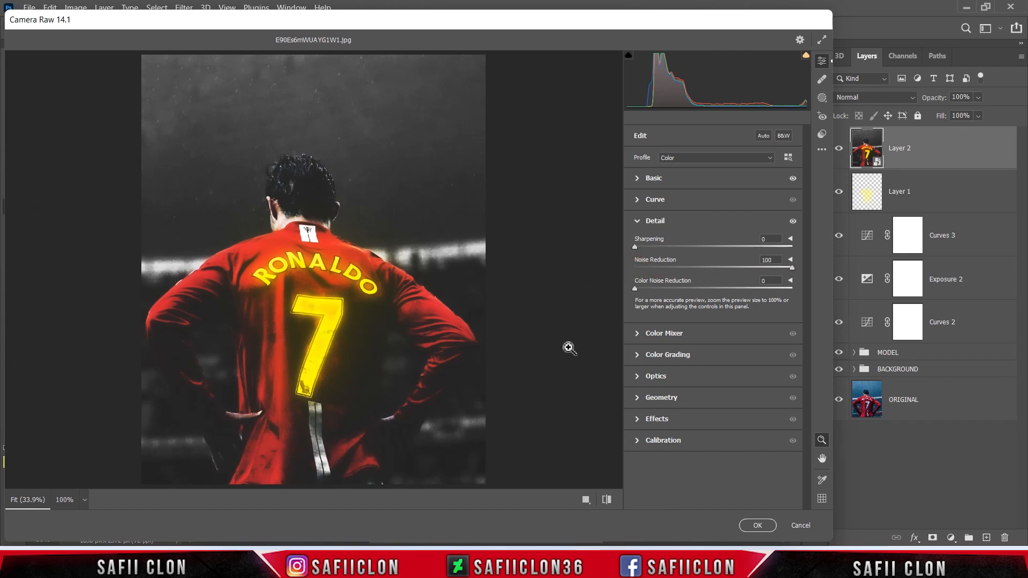
{"action": "left_click", "coordinate": [586, 499]}
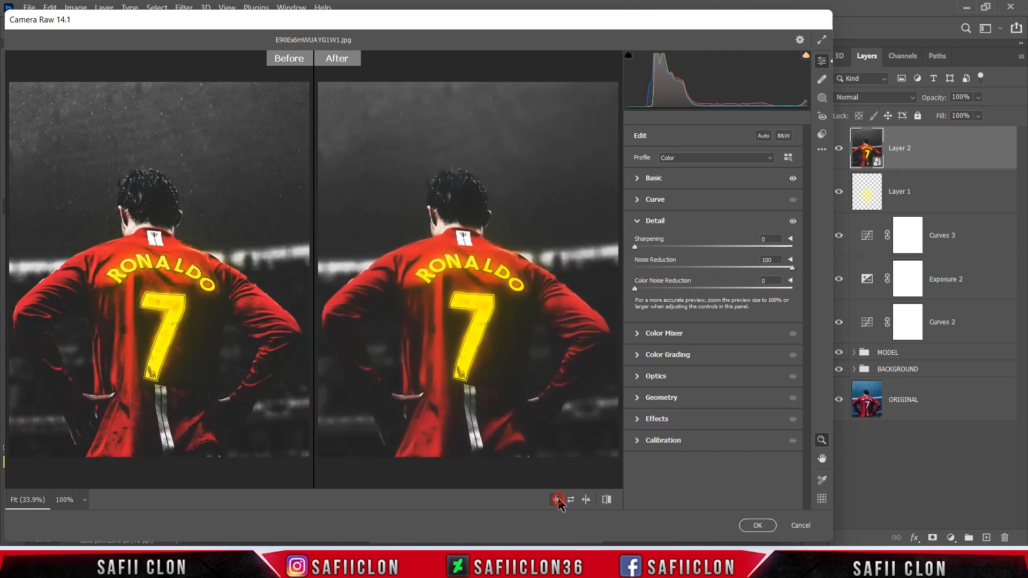
{"action": "left_click", "coordinate": [556, 499]}
{"action": "left_click", "coordinate": [556, 499]}
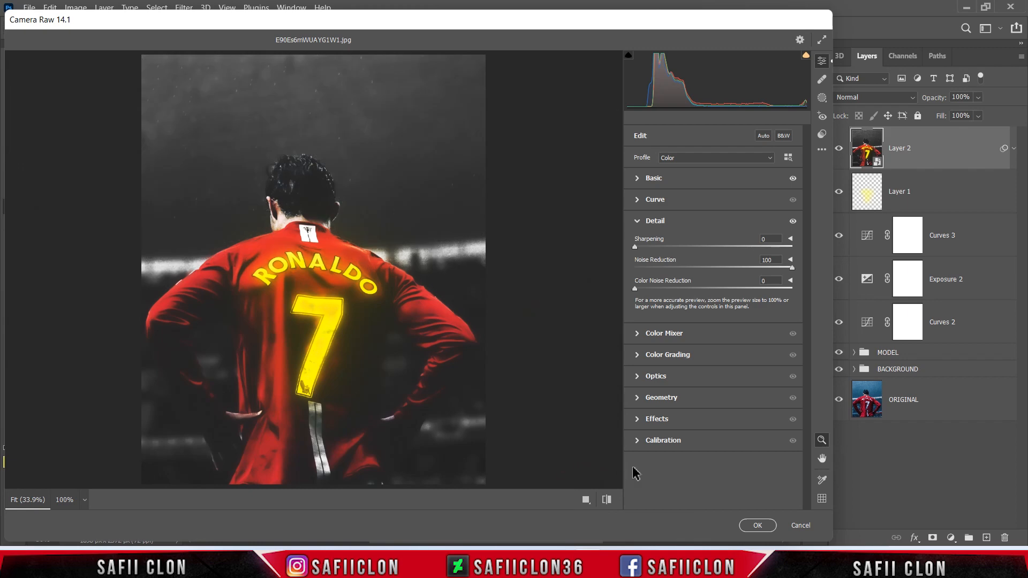
{"action": "left_click", "coordinate": [757, 525]}
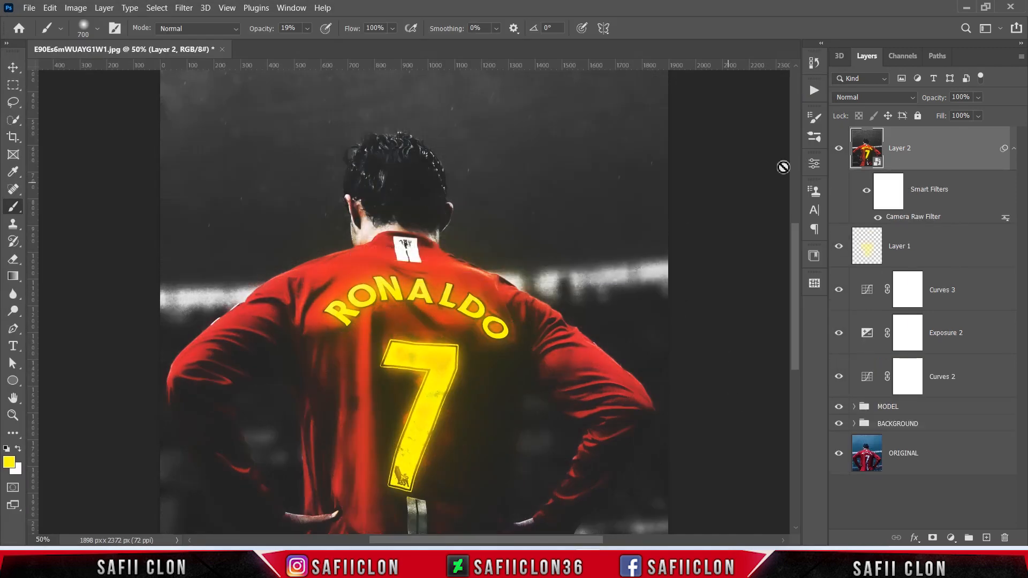
Step: Add a layer mask to Layer 2 and invert it to black
{"action": "left_click", "coordinate": [939, 142]}
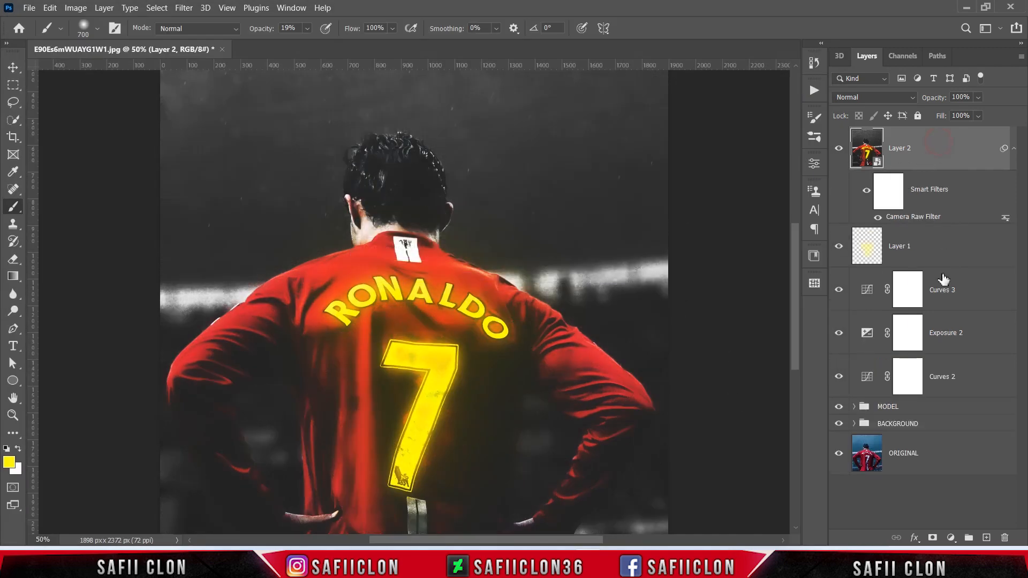
{"action": "left_click", "coordinate": [932, 538]}
{"action": "key", "text": "ctrl+i"}
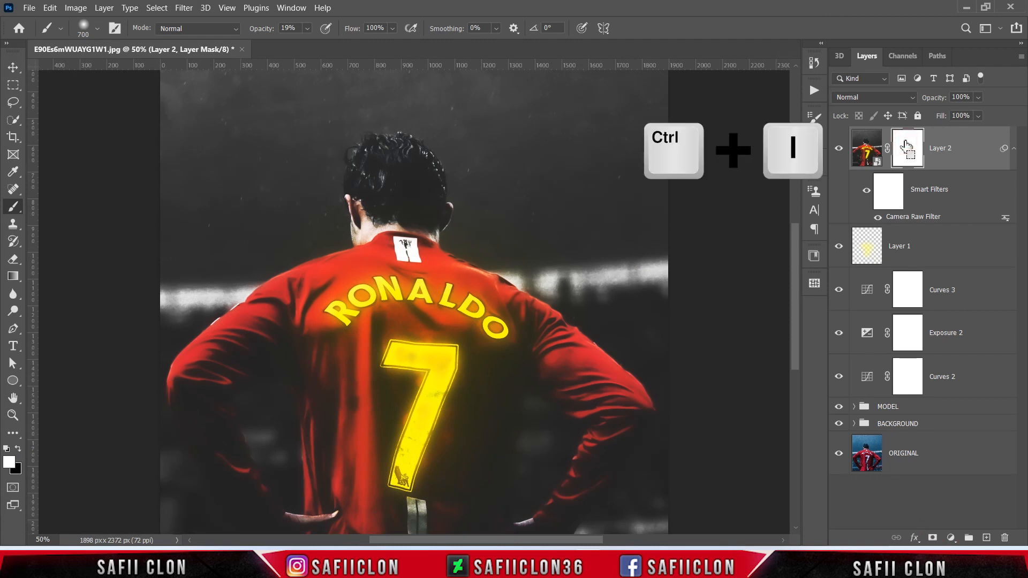
Step: Set up a Soft Round brush of 338 px at 18% opacity for painting on Layer 2's mask
{"action": "right_click", "coordinate": [19, 210]}
{"action": "left_click", "coordinate": [51, 201]}
{"action": "left_click", "coordinate": [97, 28]}
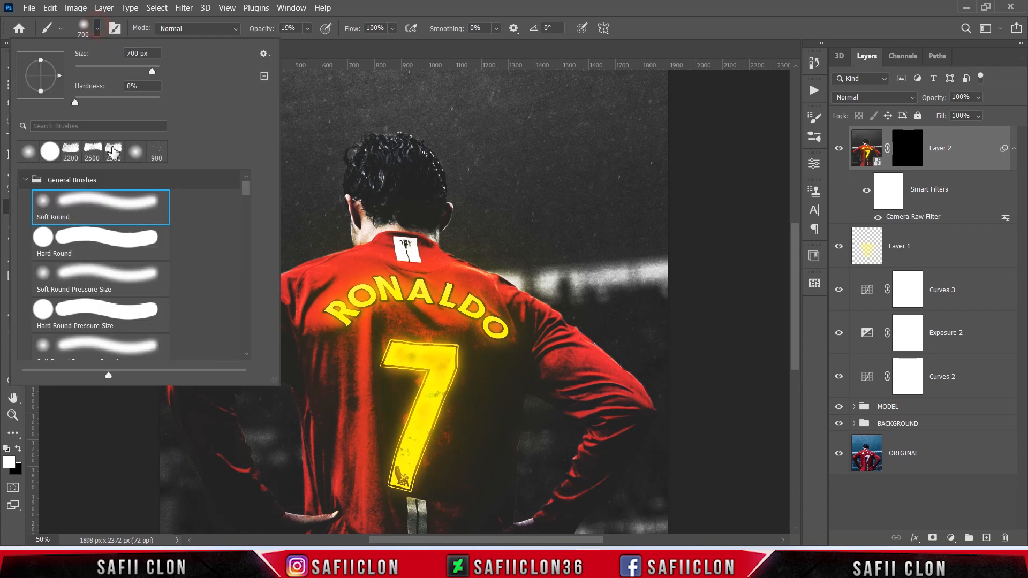
{"action": "left_click", "coordinate": [94, 211]}
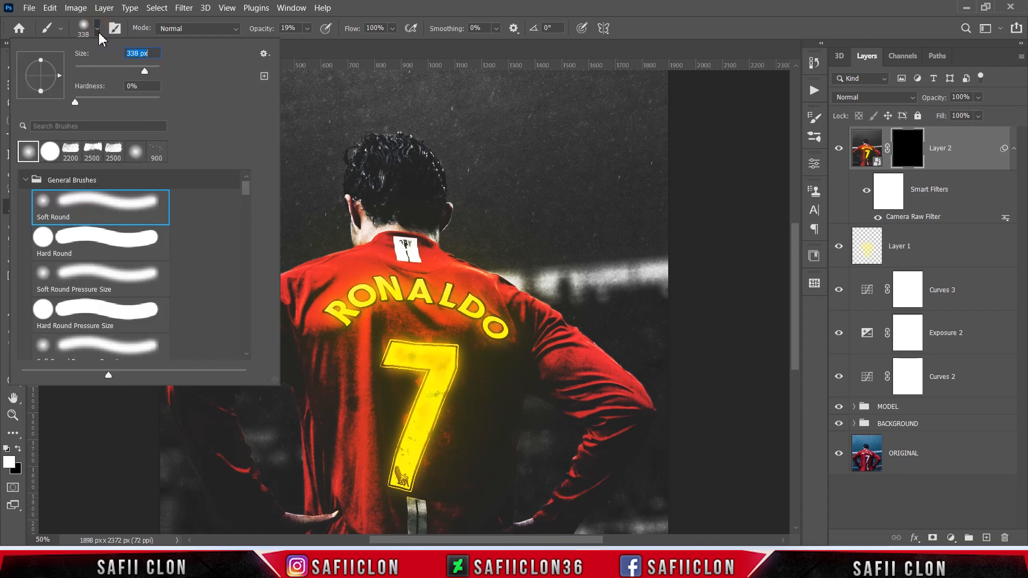
{"action": "left_click", "coordinate": [97, 30]}
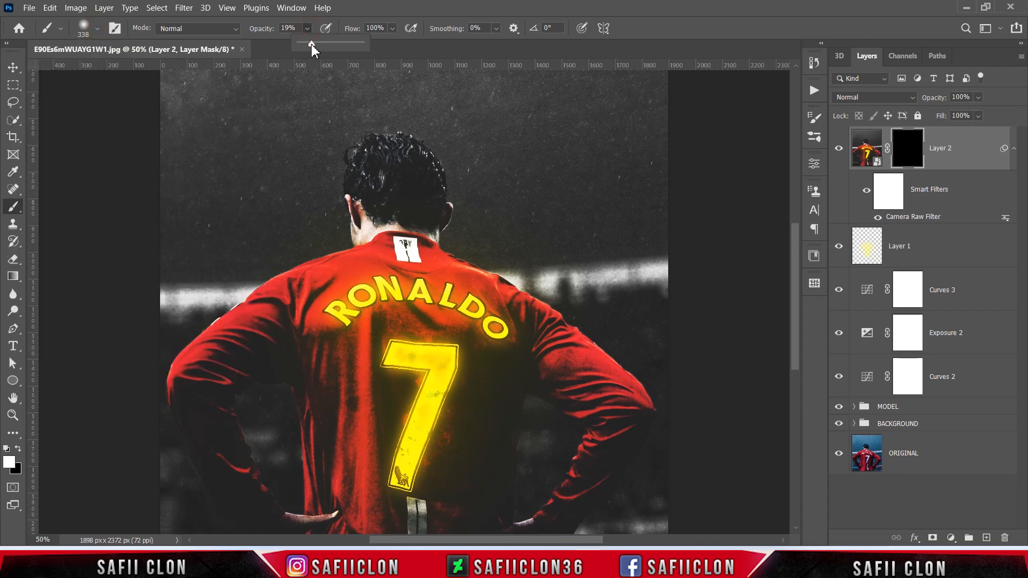
{"action": "left_click_drag", "start_coordinate": [309, 34], "coordinate": [308, 33]}
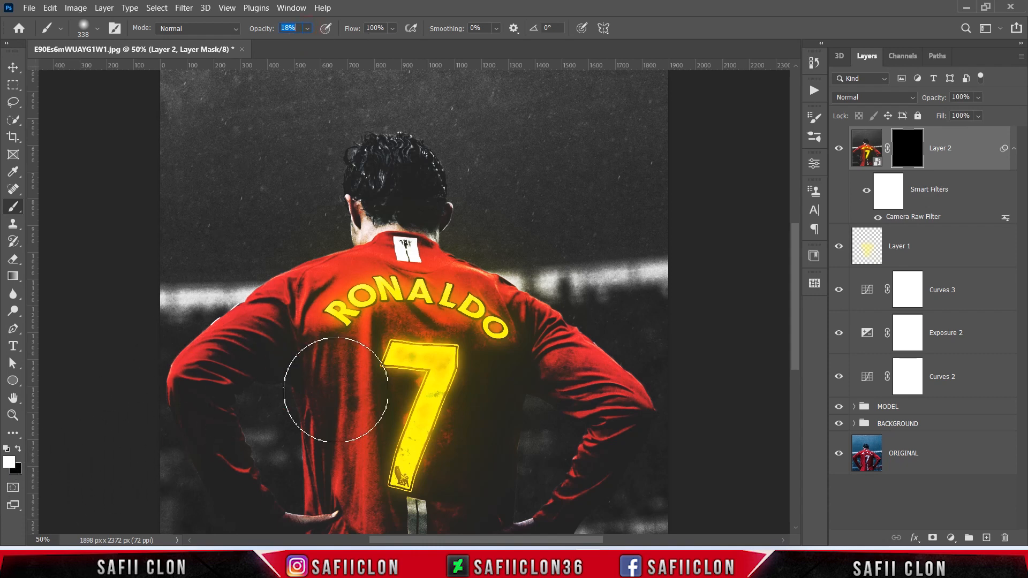
{"action": "scroll", "coordinate": [336, 389], "scroll_direction": "down", "scroll_amount": 1}
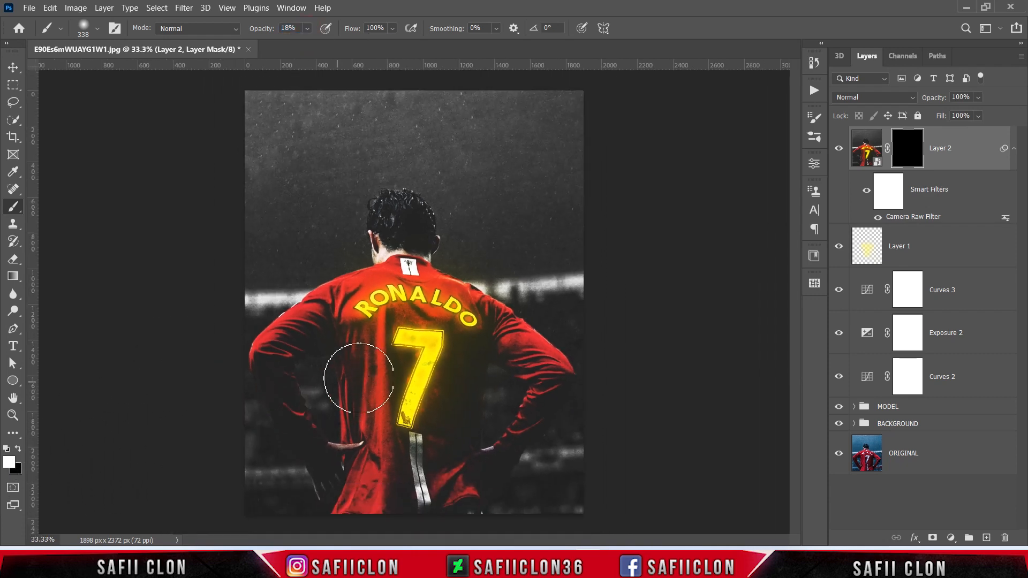
Step: Paint white over the shirt, sleeves and arms on Layer 2's mask with brush sizes down to 125 px, and compare the layer hidden and shown
{"action": "key", "text": "["}
{"action": "key", "text": "["}
{"action": "mouse_move", "coordinate": [354, 344]}
{"action": "left_mouse_down"}
{"action": "mouse_move", "coordinate": [371, 358]}
{"action": "mouse_move", "coordinate": [374, 509]}
{"action": "left_mouse_up"}
{"action": "key", "text": "["}
{"action": "key", "text": "["}
{"action": "key", "text": "["}
{"action": "key", "text": "["}
{"action": "mouse_move", "coordinate": [375, 405]}
{"action": "left_mouse_down"}
{"action": "mouse_move", "coordinate": [409, 509]}
{"action": "mouse_move", "coordinate": [417, 447]}
{"action": "mouse_move", "coordinate": [462, 485]}
{"action": "mouse_move", "coordinate": [451, 388]}
{"action": "mouse_move", "coordinate": [512, 462]}
{"action": "mouse_move", "coordinate": [574, 370]}
{"action": "mouse_move", "coordinate": [503, 318]}
{"action": "left_mouse_up"}
{"action": "key", "text": "]"}
{"action": "key", "text": "["}
{"action": "key", "text": "["}
{"action": "key", "text": "["}
{"action": "mouse_move", "coordinate": [337, 300]}
{"action": "left_mouse_down"}
{"action": "mouse_move", "coordinate": [277, 348]}
{"action": "mouse_move", "coordinate": [318, 445]}
{"action": "left_mouse_up"}
{"action": "mouse_move", "coordinate": [347, 421]}
{"action": "left_mouse_down"}
{"action": "mouse_move", "coordinate": [426, 305]}
{"action": "mouse_move", "coordinate": [420, 321]}
{"action": "mouse_move", "coordinate": [461, 334]}
{"action": "left_mouse_up"}
{"action": "key", "text": "["}
{"action": "left_click_drag", "start_coordinate": [448, 369], "coordinate": [395, 512]}
{"action": "key", "text": "["}
{"action": "mouse_move", "coordinate": [408, 270]}
{"action": "left_mouse_down"}
{"action": "mouse_move", "coordinate": [410, 281]}
{"action": "mouse_move", "coordinate": [469, 295]}
{"action": "mouse_move", "coordinate": [513, 335]}
{"action": "mouse_move", "coordinate": [564, 350]}
{"action": "left_mouse_up"}
{"action": "key", "text": "]"}
{"action": "key", "text": "]"}
{"action": "left_click_drag", "start_coordinate": [331, 321], "coordinate": [453, 327]}
{"action": "left_click_drag", "start_coordinate": [385, 369], "coordinate": [388, 391]}
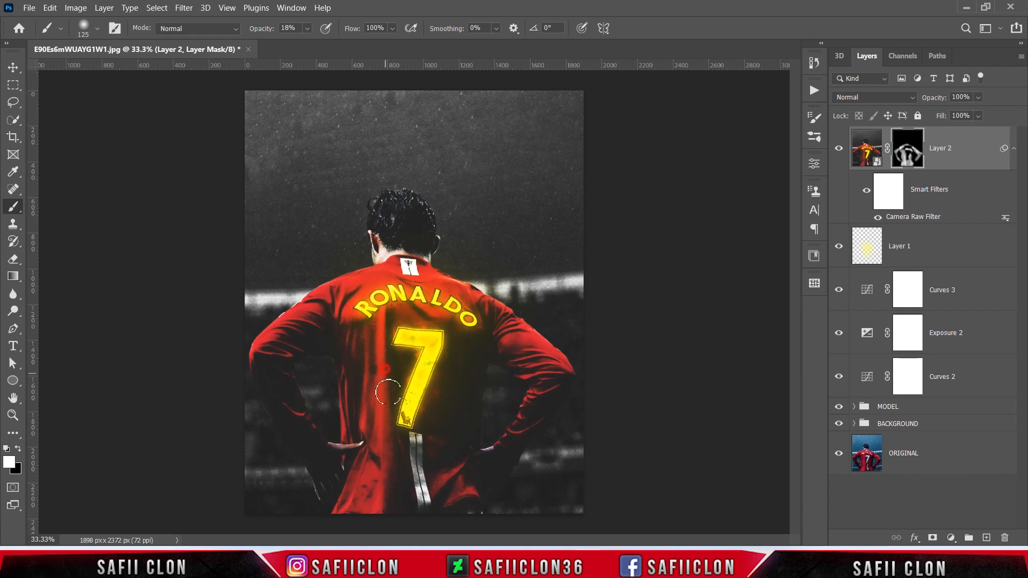
{"action": "left_click", "coordinate": [838, 152]}
{"action": "left_click", "coordinate": [839, 152]}
{"action": "left_click", "coordinate": [839, 152]}
{"action": "left_click", "coordinate": [838, 152]}
Step: Add a Gradient Fill layer above Layer 2 using the Foreground to Transparent preset from the Basics group
{"action": "left_click", "coordinate": [951, 538]}
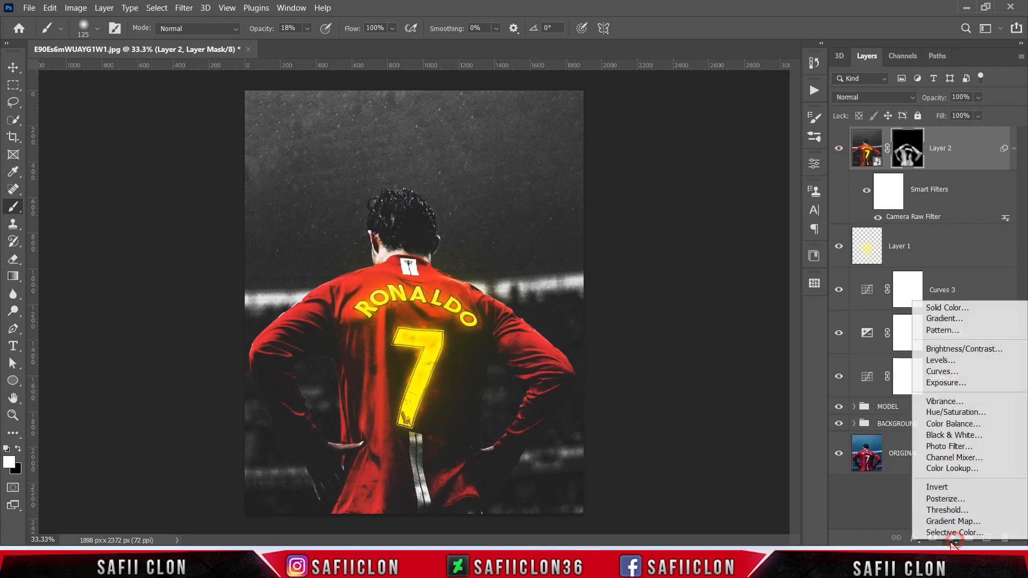
{"action": "left_click", "coordinate": [943, 319]}
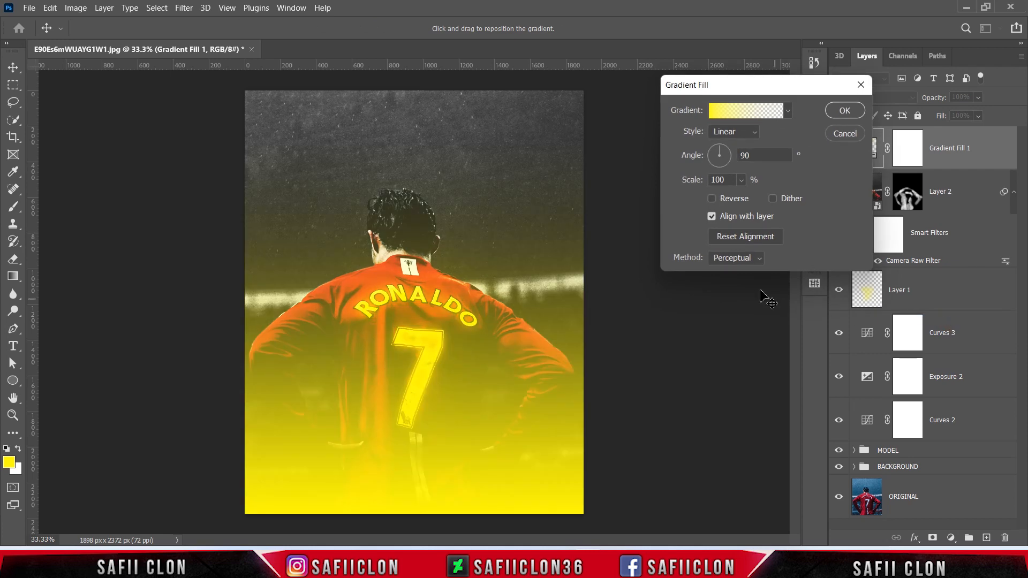
{"action": "left_click", "coordinate": [752, 117]}
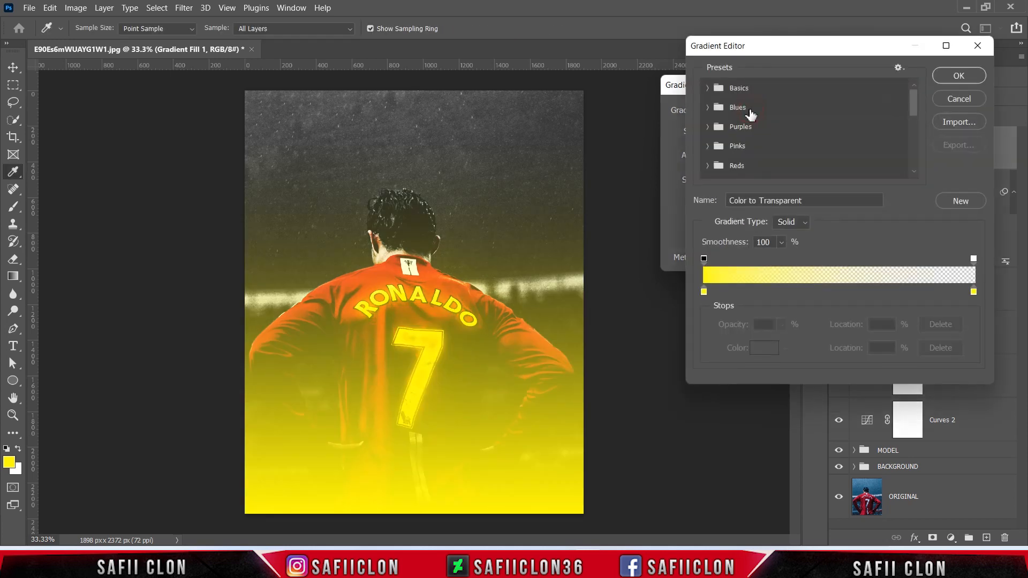
{"action": "left_click", "coordinate": [708, 89]}
{"action": "left_click", "coordinate": [746, 109]}
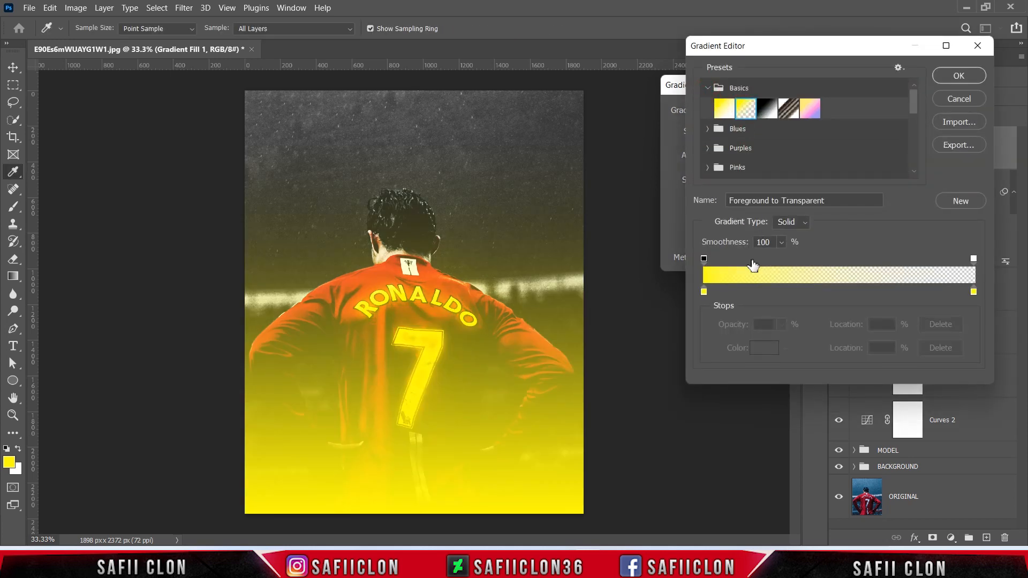
Step: Set the gradient's first colour stop to 000000 and its last stop to near-black 0c0c0c, and accept the edited gradient
{"action": "left_click", "coordinate": [704, 292]}
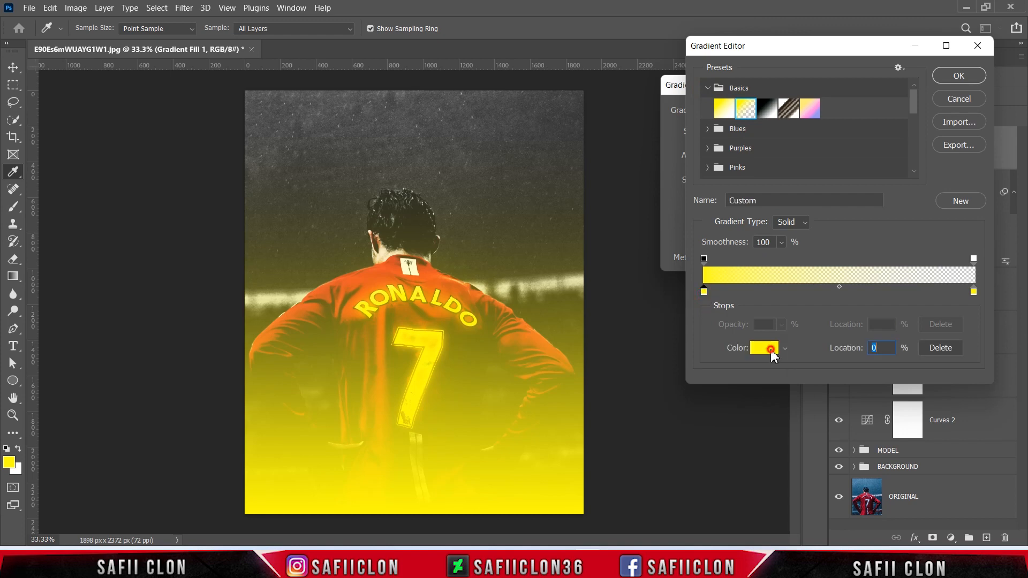
{"action": "left_click", "coordinate": [771, 349]}
{"action": "type", "text": "000000"}
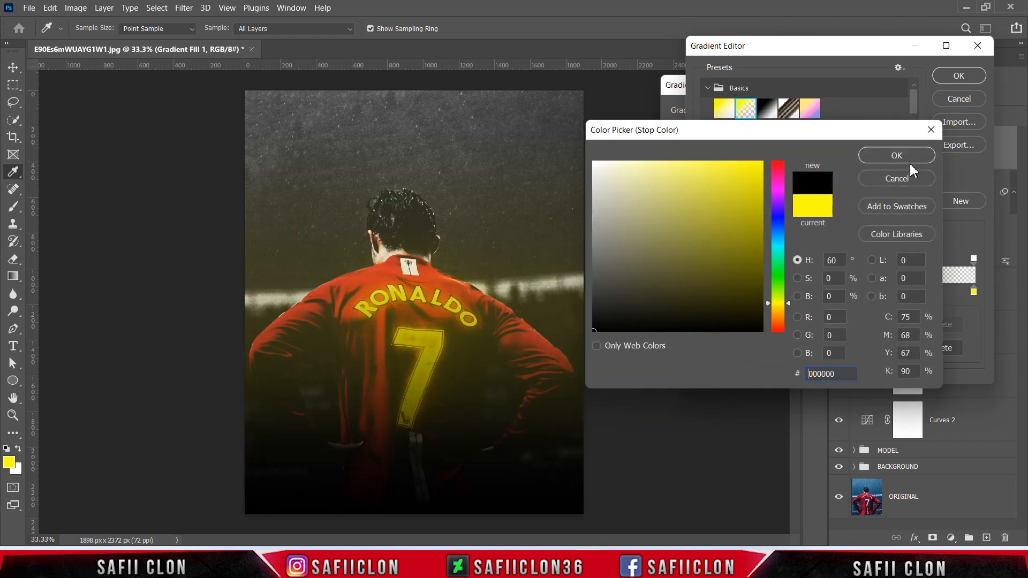
{"action": "left_click", "coordinate": [904, 156]}
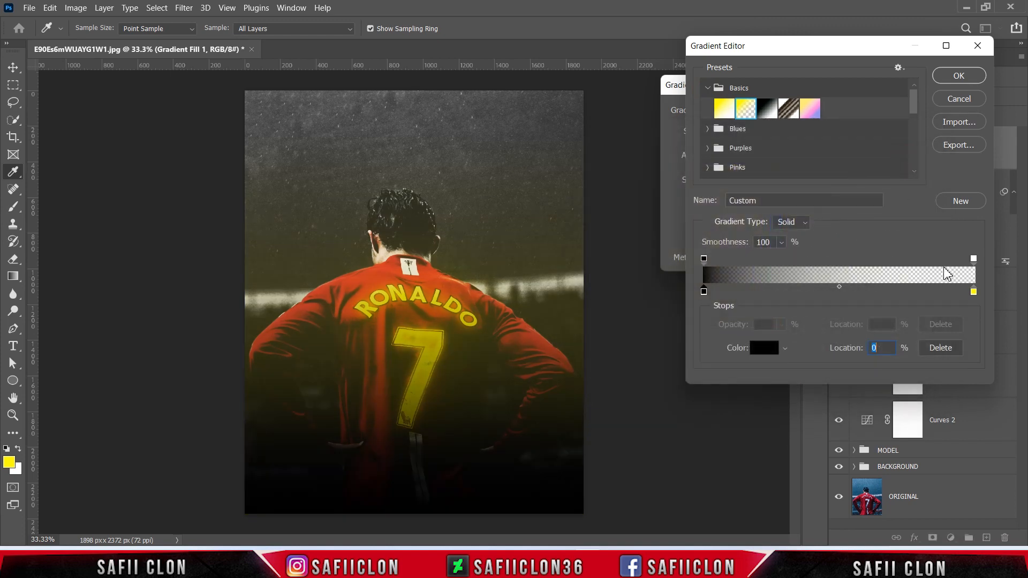
{"action": "left_click", "coordinate": [973, 292]}
{"action": "left_click", "coordinate": [764, 348]}
{"action": "left_click", "coordinate": [580, 338]}
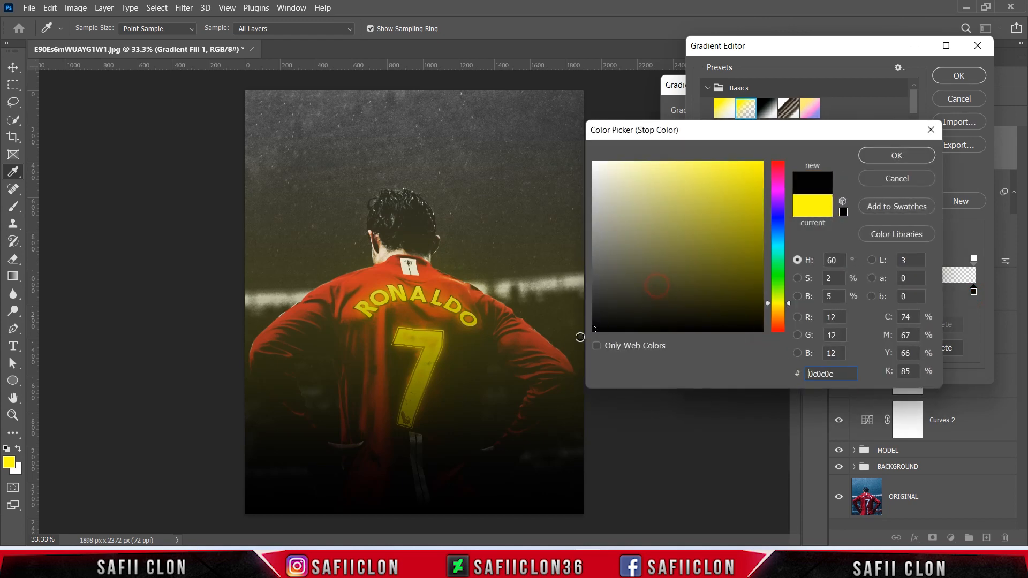
{"action": "left_click", "coordinate": [901, 156]}
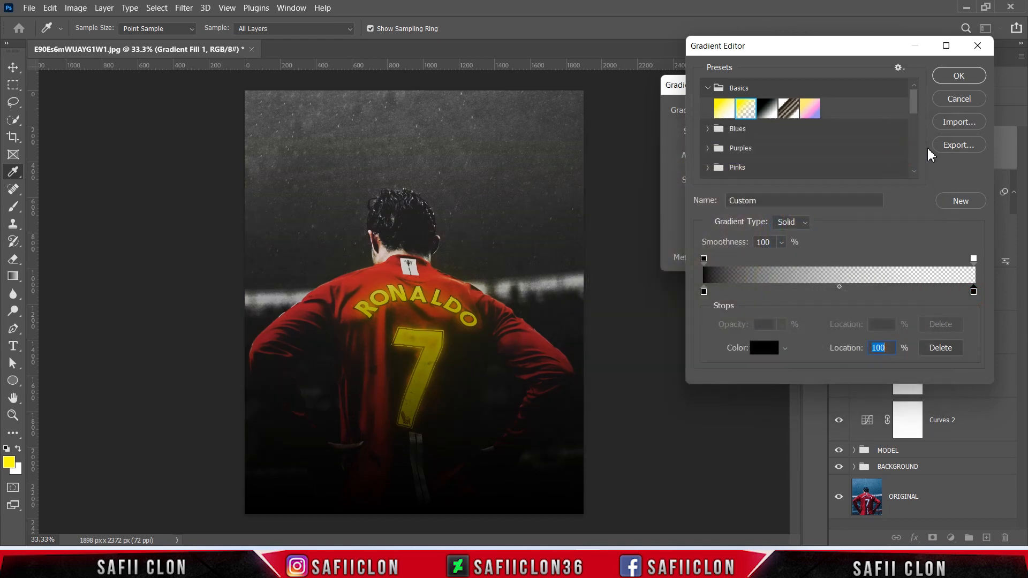
{"action": "left_click", "coordinate": [957, 77]}
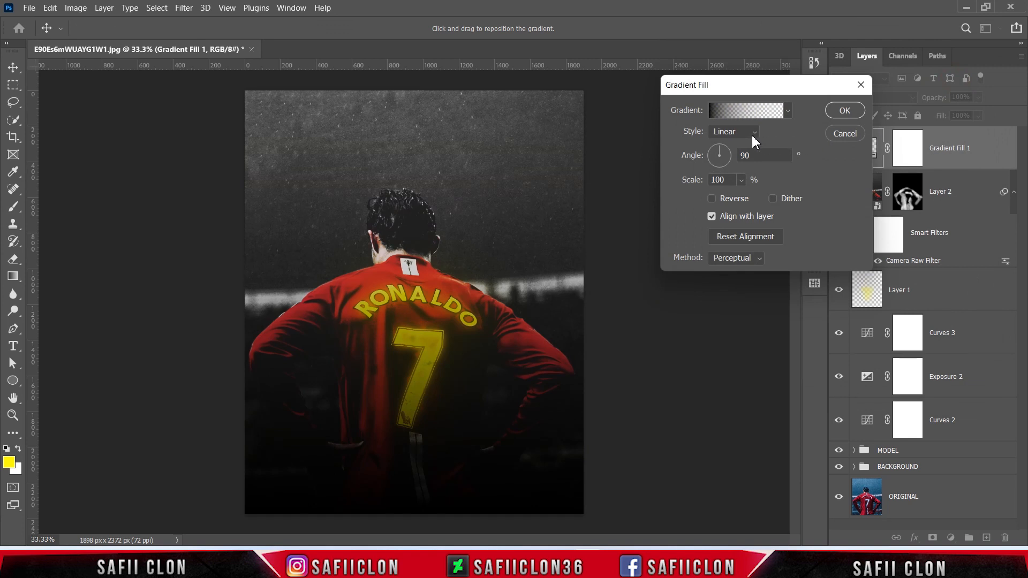
Step: Make the gradient fill Radial and reversed so it darkens the image edges, and apply it
{"action": "left_click", "coordinate": [752, 135]}
{"action": "left_click", "coordinate": [729, 159]}
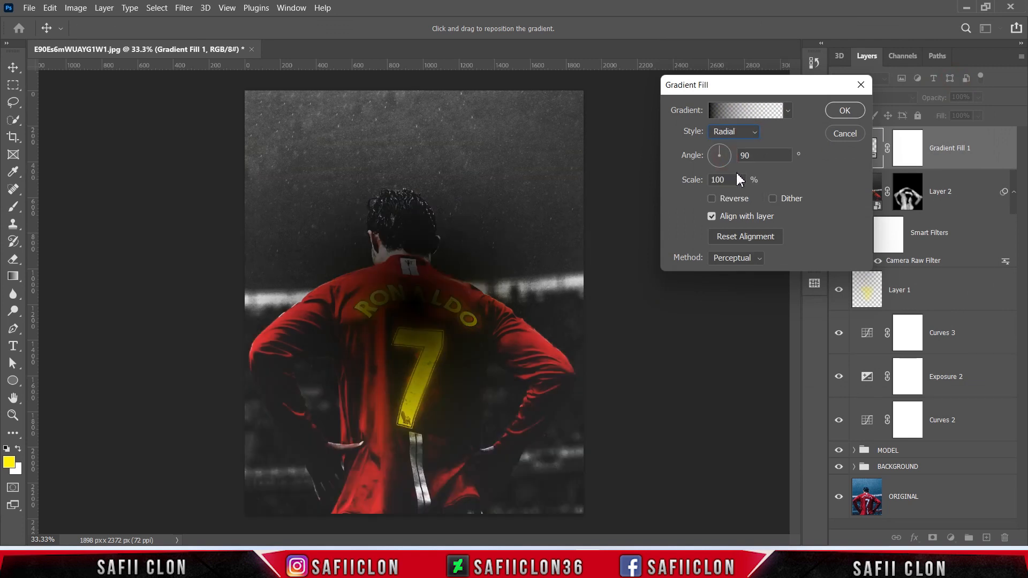
{"action": "left_click", "coordinate": [712, 203]}
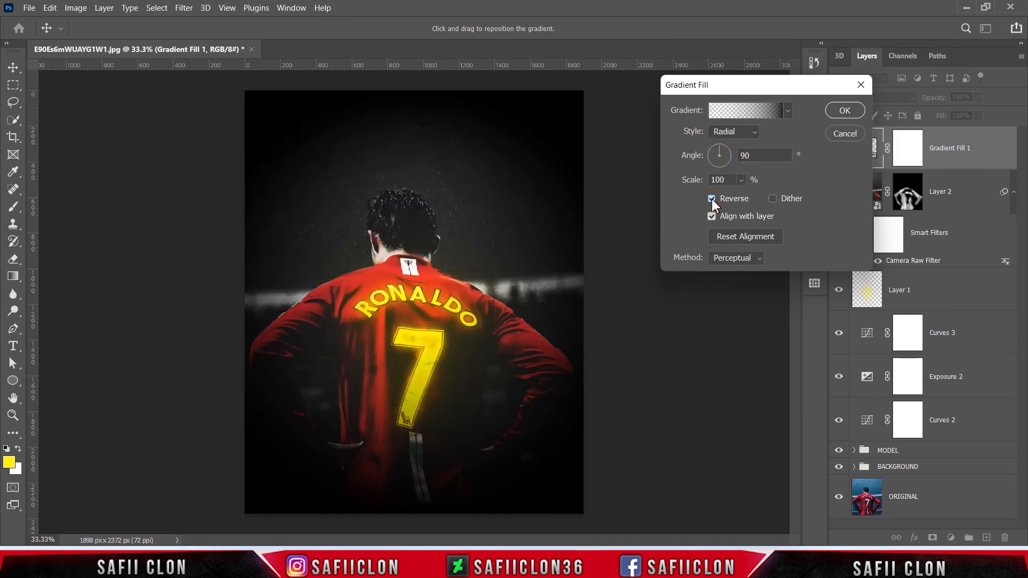
{"action": "left_click", "coordinate": [843, 111]}
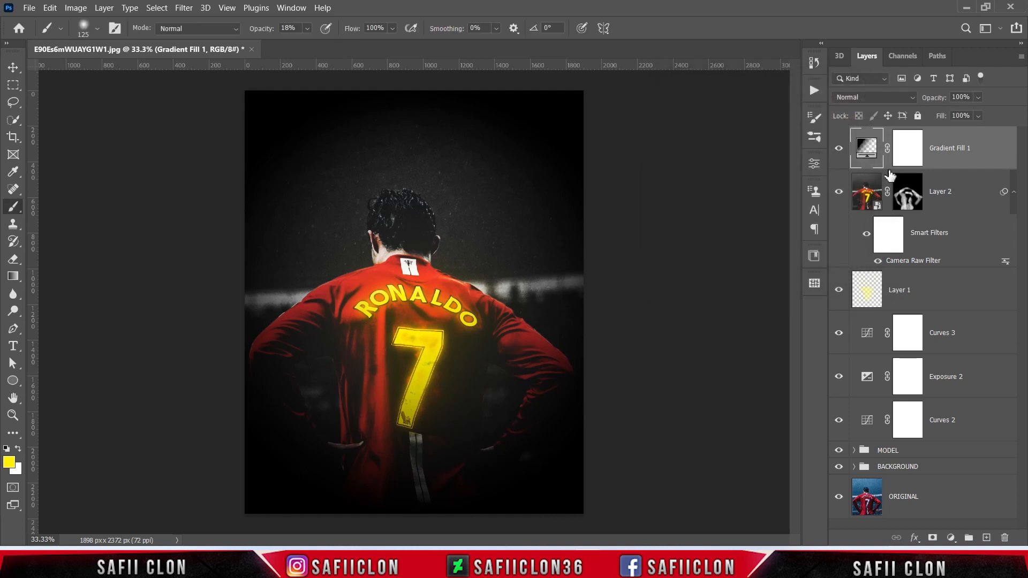
Step: Set Gradient Fill 1's opacity to 51% and fill to 80%, and compare the image with the layer hidden and shown
{"action": "left_click", "coordinate": [978, 97]}
{"action": "left_click_drag", "start_coordinate": [963, 107], "coordinate": [962, 107]}
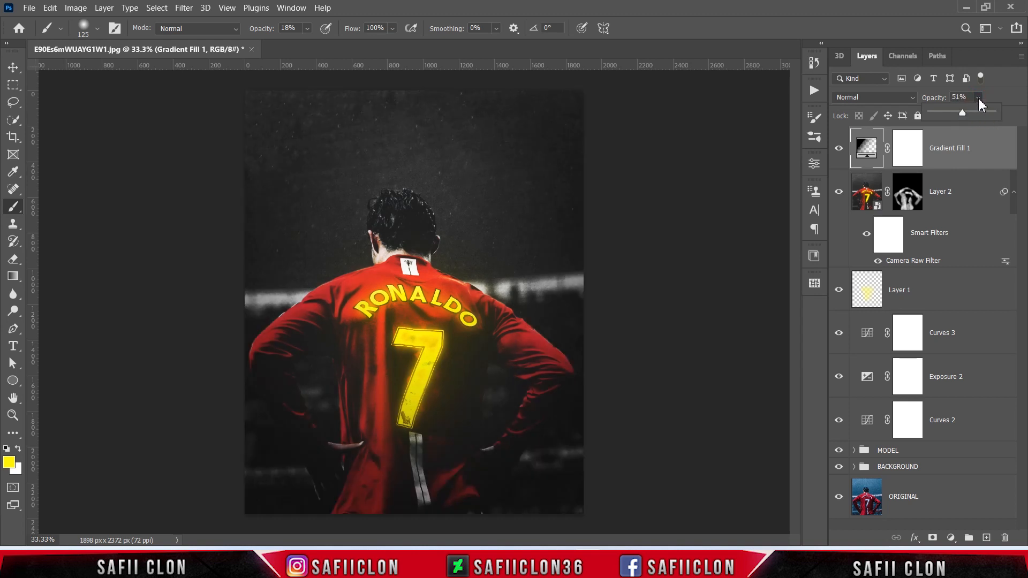
{"action": "left_click", "coordinate": [978, 97]}
{"action": "left_click", "coordinate": [978, 116]}
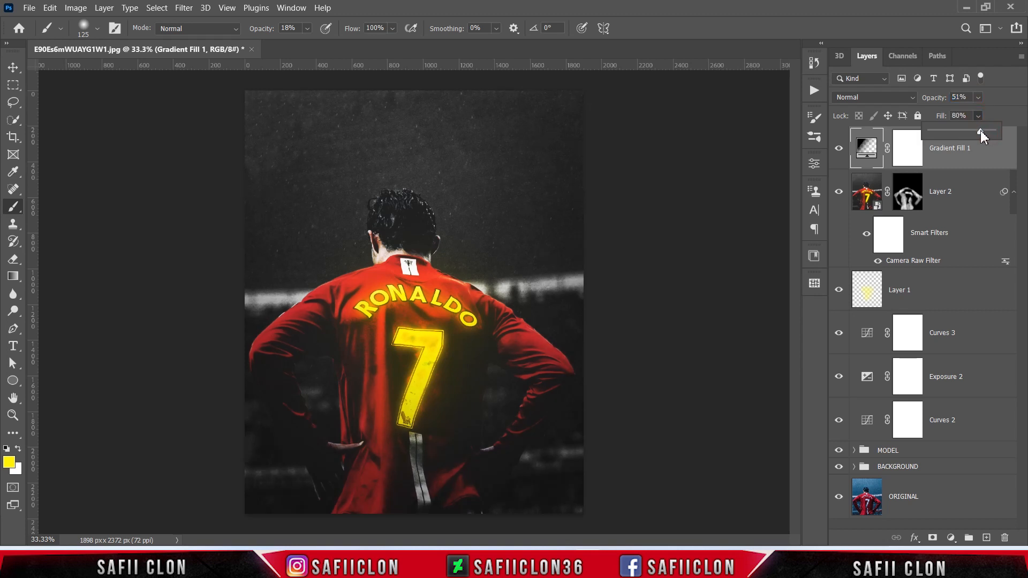
{"action": "left_click", "coordinate": [980, 126]}
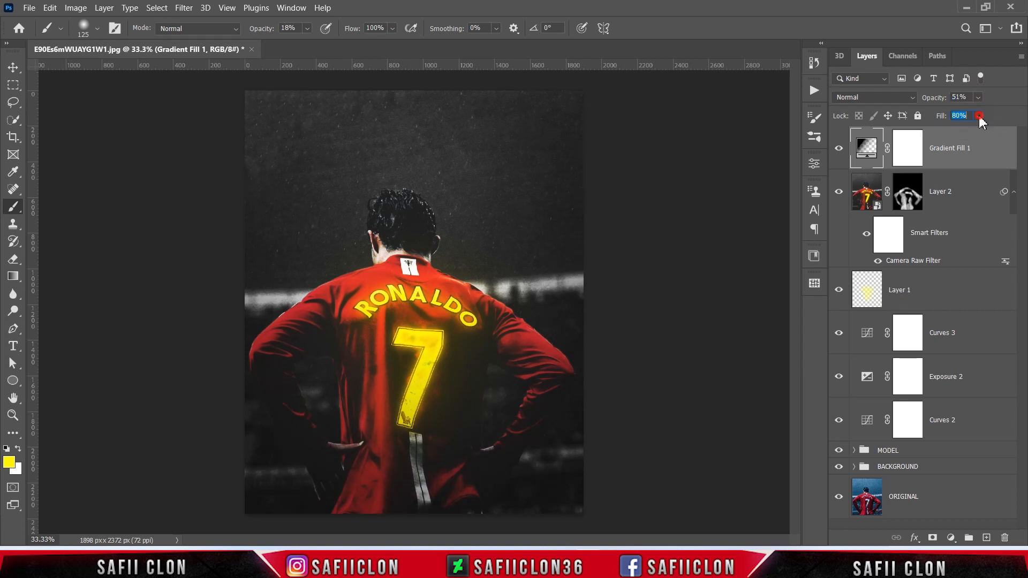
{"action": "left_click", "coordinate": [839, 150]}
{"action": "left_click", "coordinate": [839, 150]}
{"action": "left_click", "coordinate": [839, 151]}
{"action": "left_click", "coordinate": [839, 150]}
{"action": "key", "text": "ctrl+plus"}
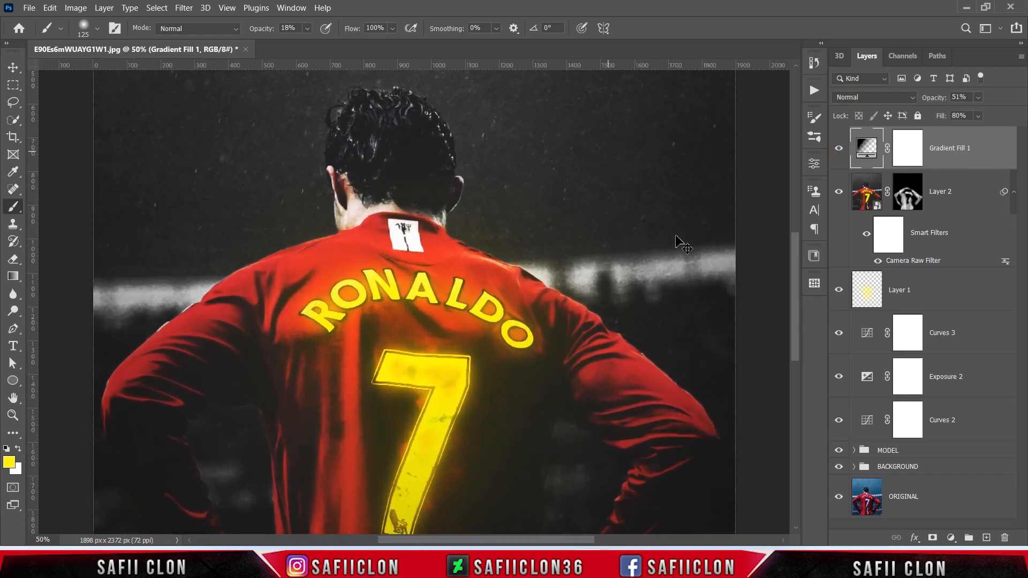
{"action": "key", "text": "ctrl+minus"}
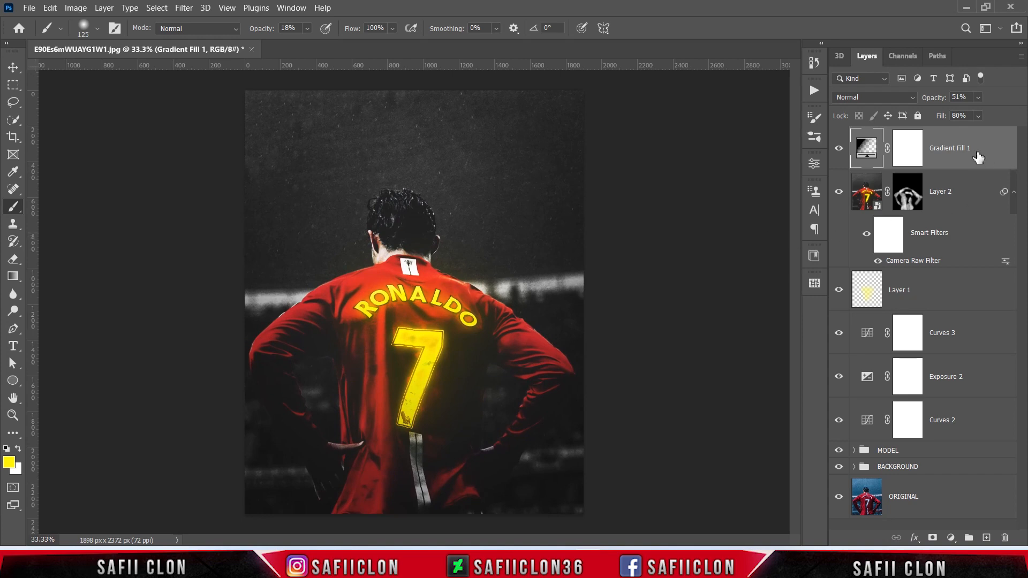
Step: Group all layers from Gradient Fill 1 down to the BACKGROUND group into a new group named EDIT
{"action": "left_click", "coordinate": [931, 470], "text": "shift"}
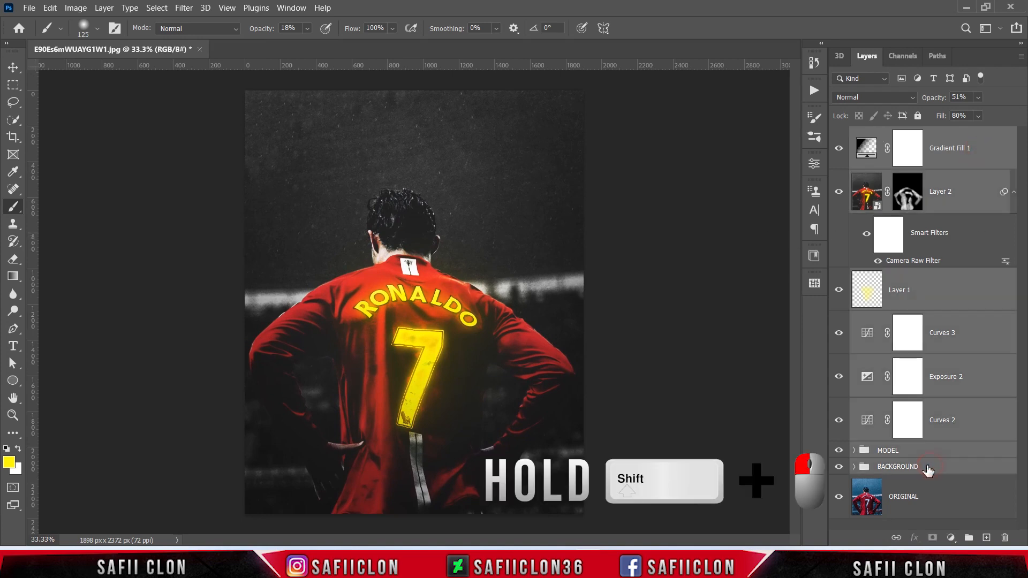
{"action": "right_click", "coordinate": [924, 470]}
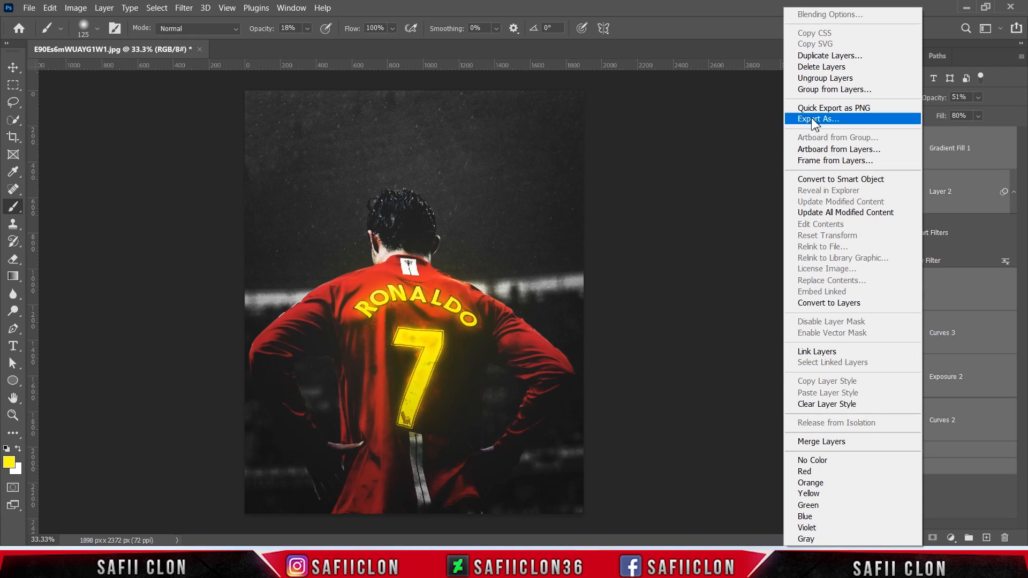
{"action": "left_click", "coordinate": [843, 91]}
{"action": "left_click_drag", "start_coordinate": [451, 167], "coordinate": [405, 167]}
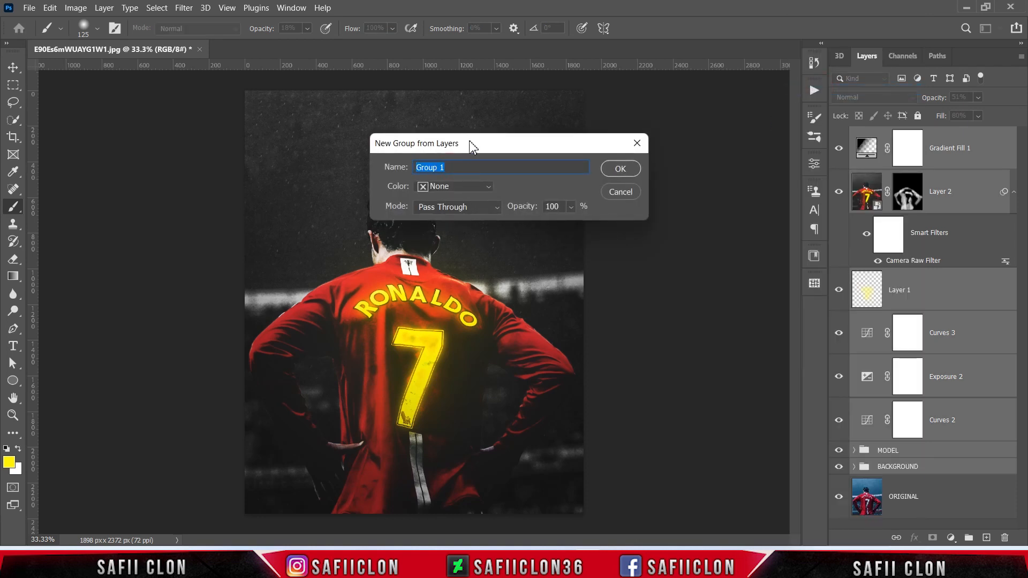
{"action": "type", "text": "EDIT"}
{"action": "left_click", "coordinate": [620, 169]}
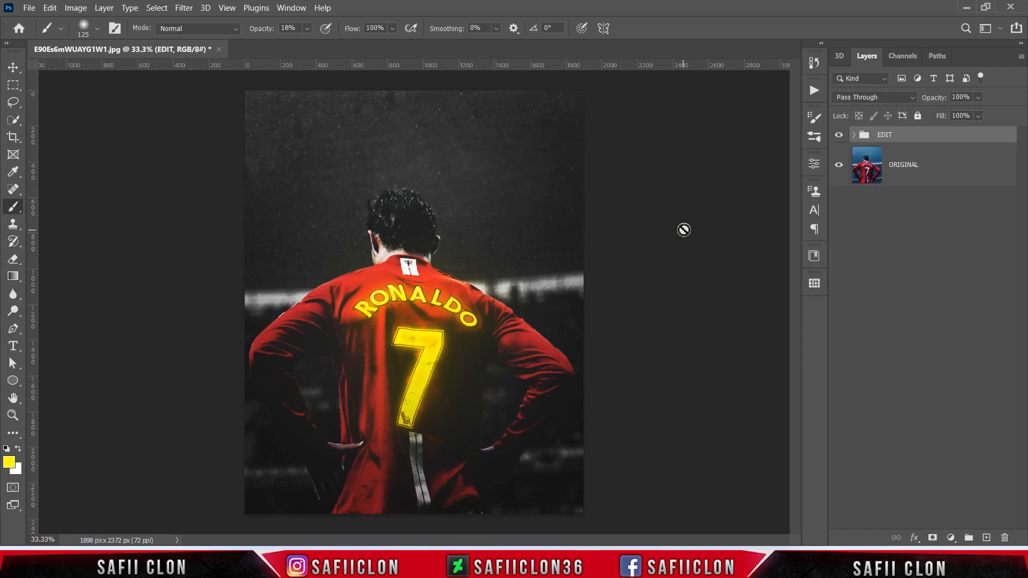
Step: Compare the original photo with the finished edit by hiding and showing the EDIT group, and examine the result up close
{"action": "left_click", "coordinate": [839, 136]}
{"action": "left_click", "coordinate": [838, 137]}
{"action": "left_click", "coordinate": [838, 137]}
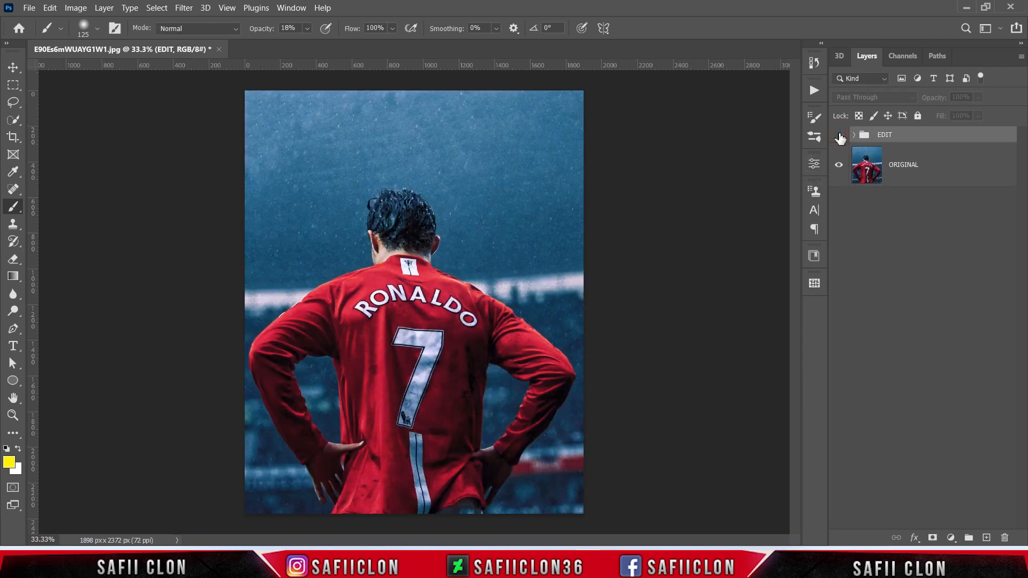
{"action": "left_click", "coordinate": [838, 137]}
{"action": "key", "text": "ctrl+plus"}
{"action": "key", "text": "ctrl+plus"}
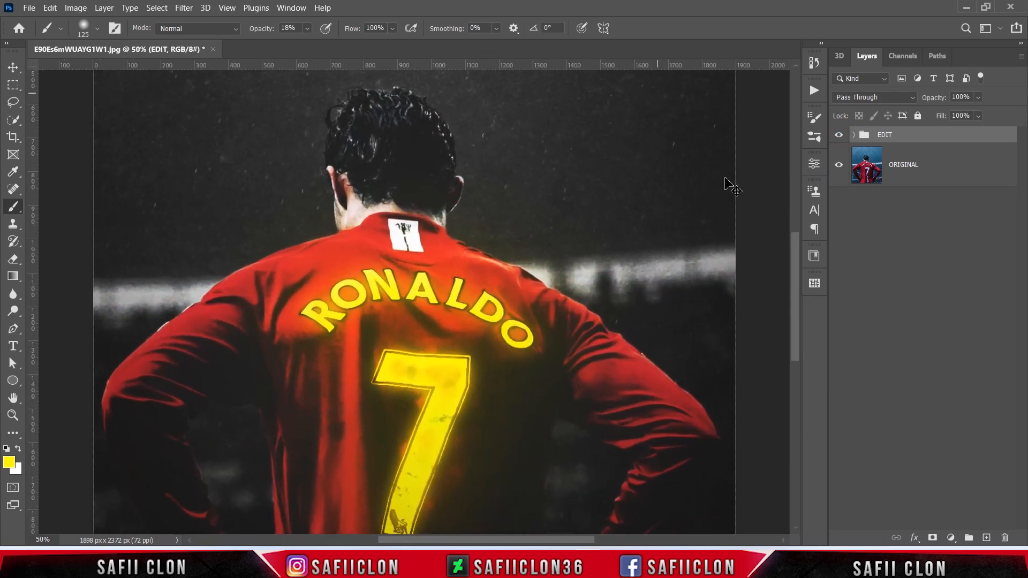
{"action": "key", "text": "ctrl+minus"}
{"action": "key", "text": "ctrl+minus"}
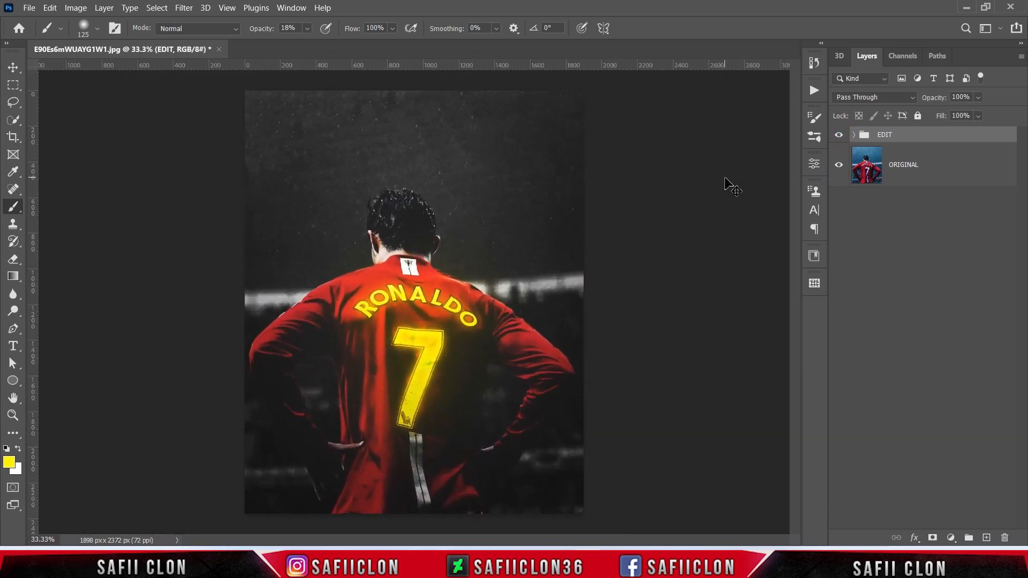
{"action": "key", "text": "ctrl+plus"}
{"action": "key", "text": "ctrl+minus"}
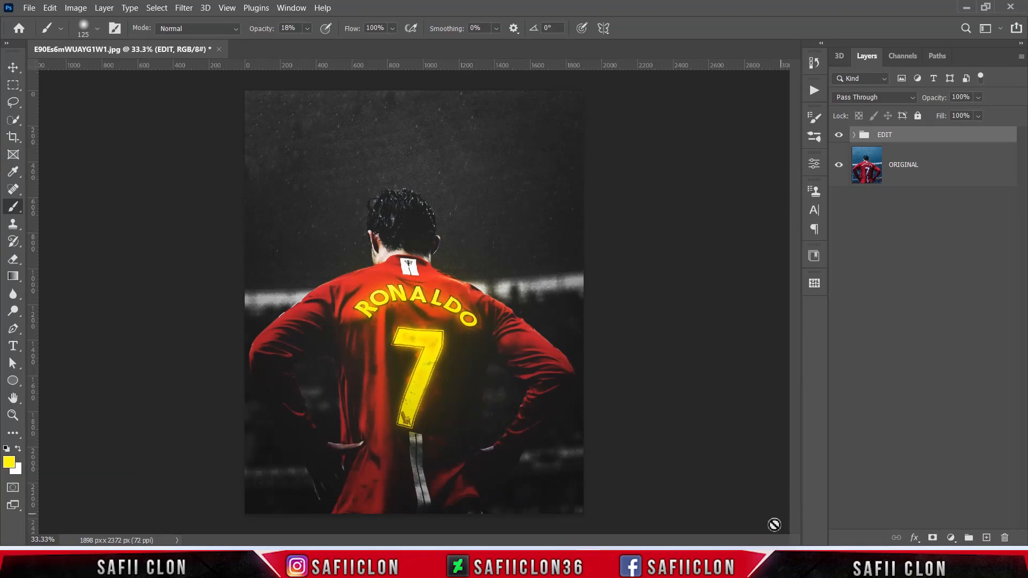